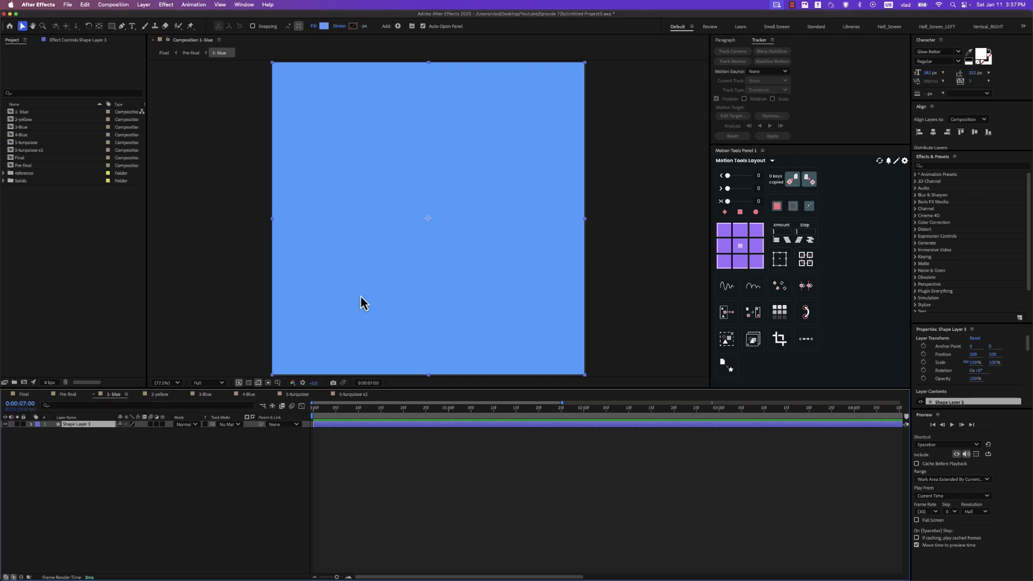
Review the 1- blue composition's size, frame rate and duration settings, and the square's fill colour.
key("super+k")
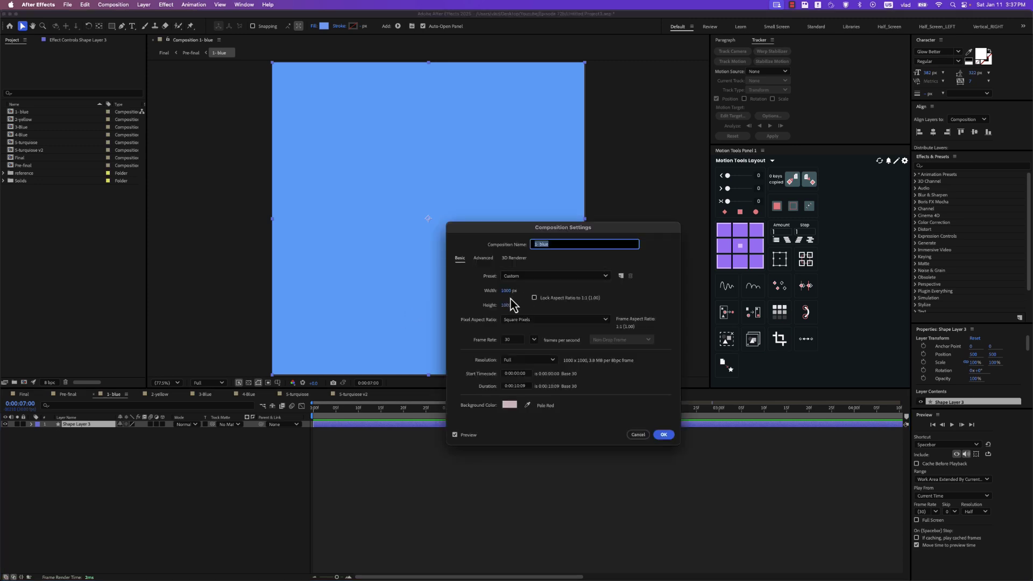
key("Return")
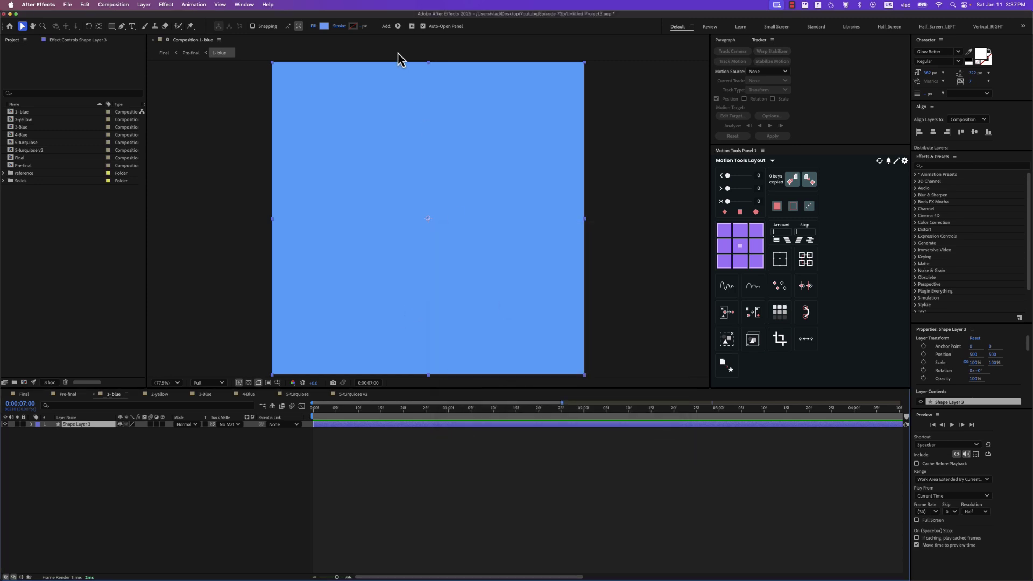
left_click(324, 26)
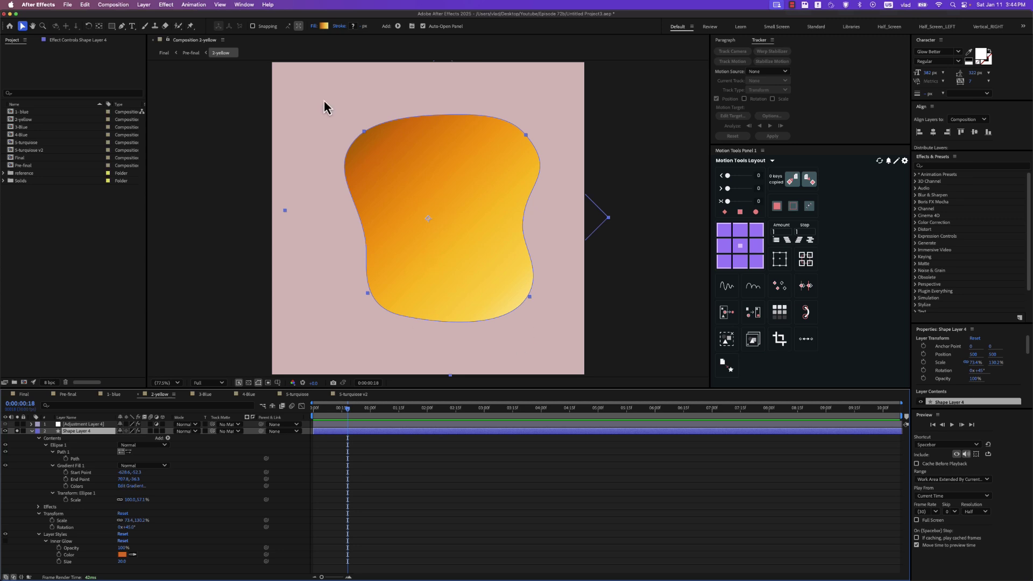
Examine the gradient fill colours of the yellow blob in 2-yellow and the colour of its Inner Glow layer style.
left_click(325, 27)
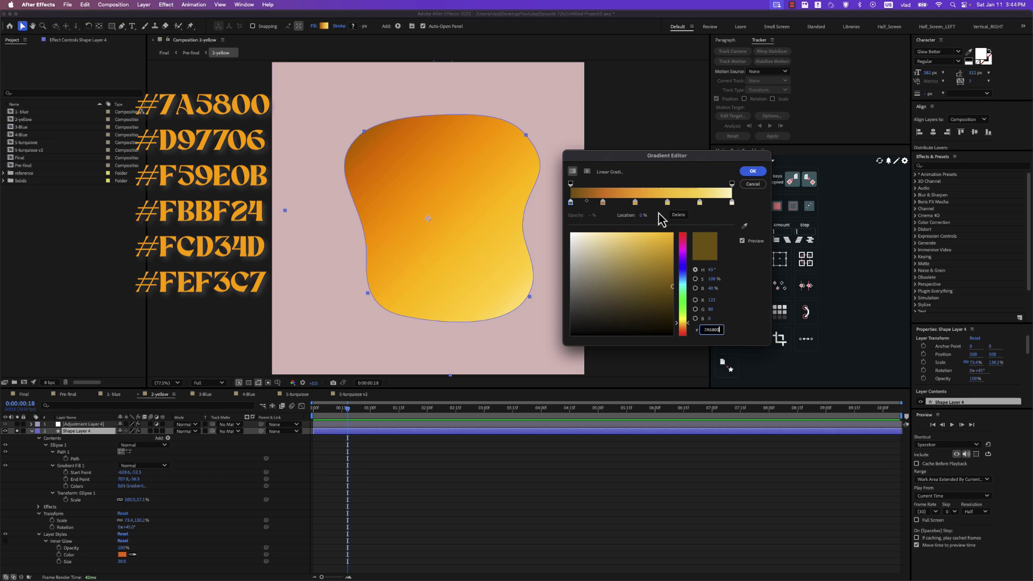
left_click(754, 186)
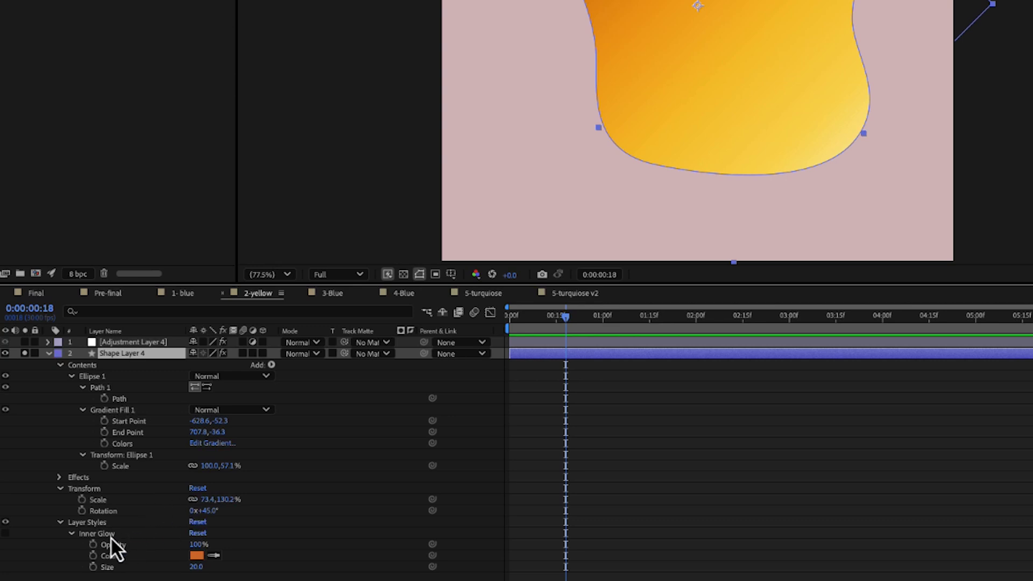
left_click(111, 536)
right_click(159, 353)
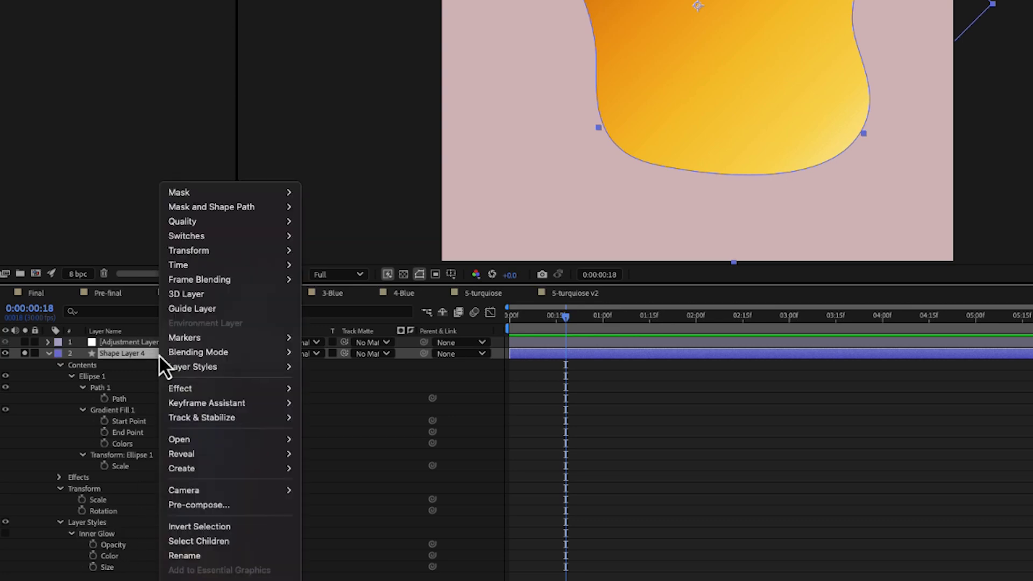
mouse_move(263, 357)
left_click(142, 536)
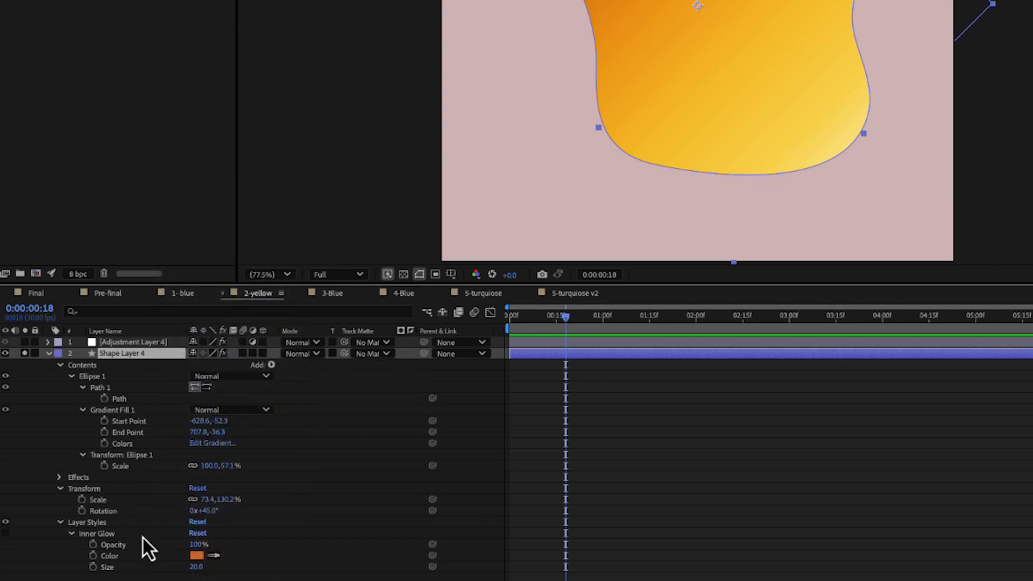
left_click(197, 556)
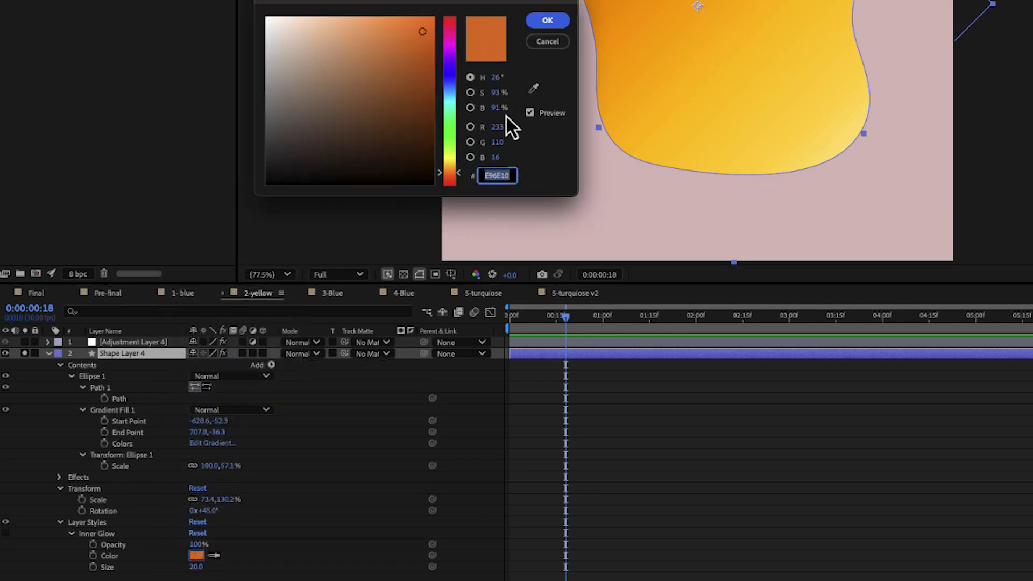
left_click(548, 41)
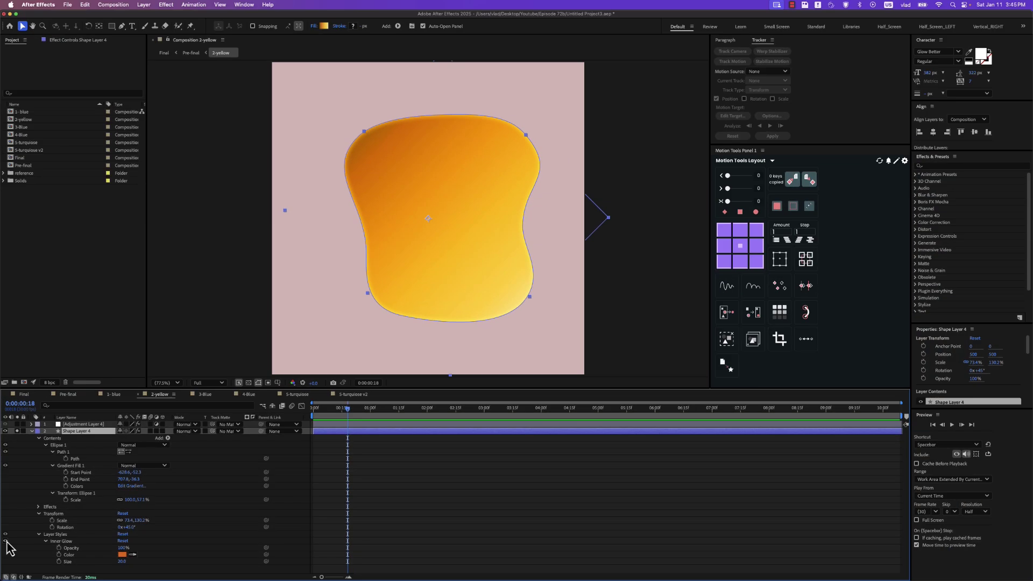
Compare the yellow blob with and without its Inner Glow layer style, leaving the glow on.
left_click(5, 533)
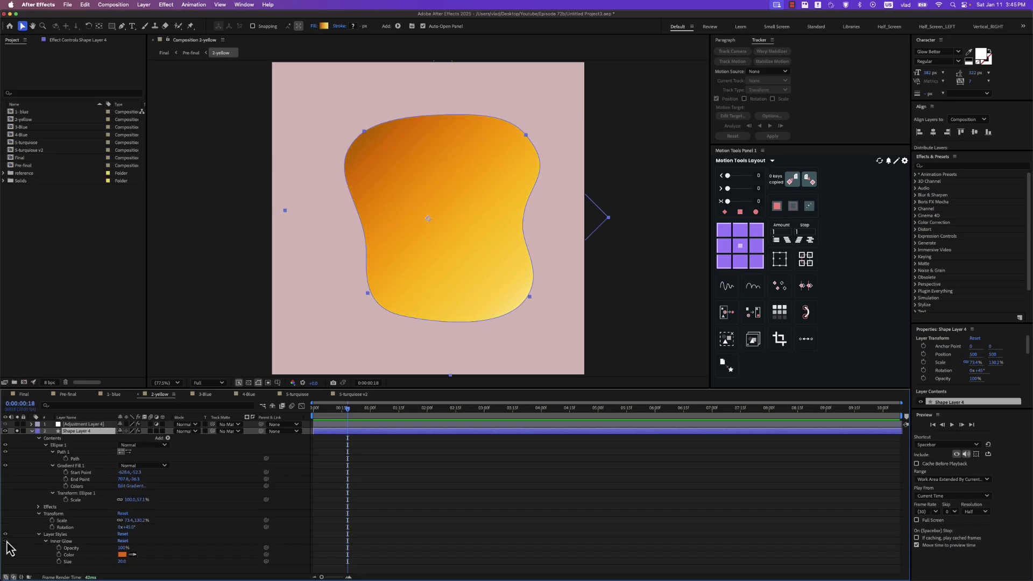
left_click(6, 534)
left_click(5, 541)
left_click(6, 540)
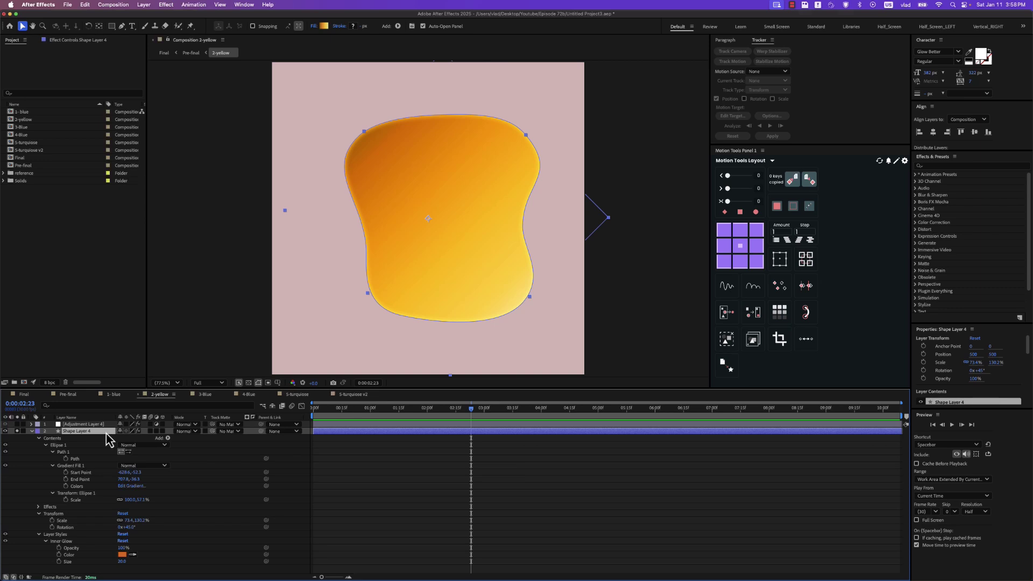
Reveal the effects of Shape Layer 4 in 2-yellow and turn on its Wave Warp effect.
key("shift+e")
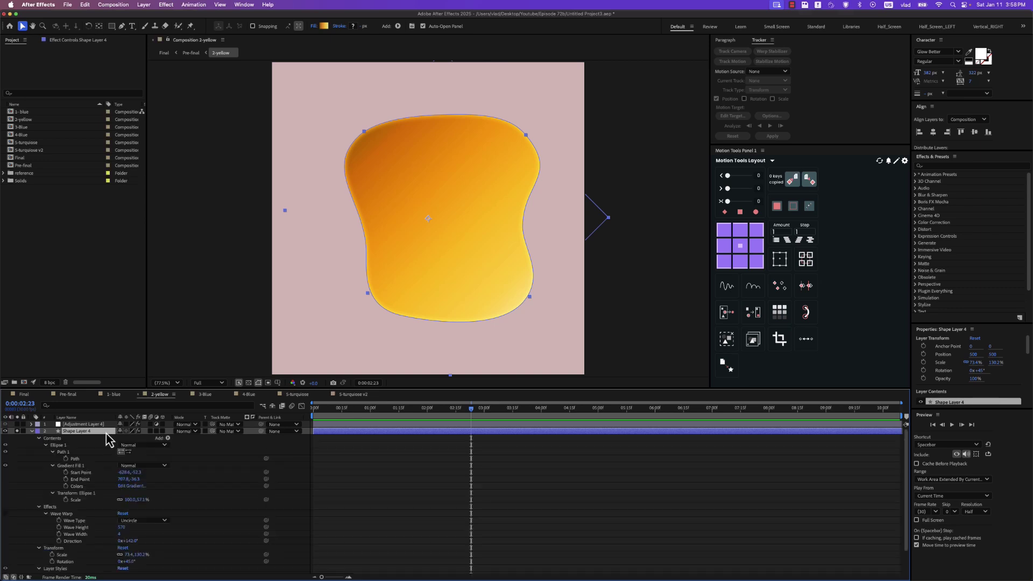
scroll(81, 476, "down", 2)
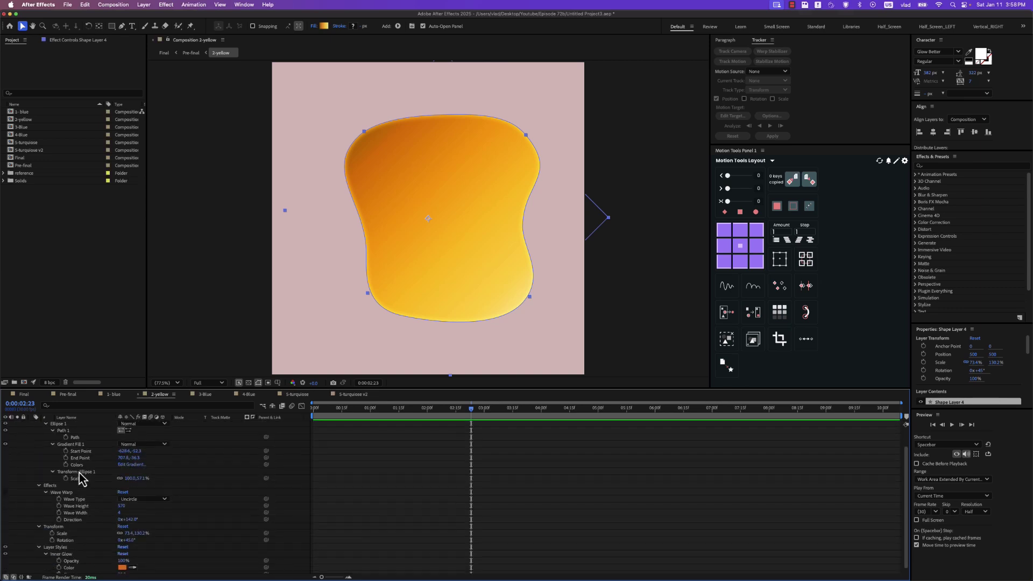
left_click(59, 492)
left_click(4, 492)
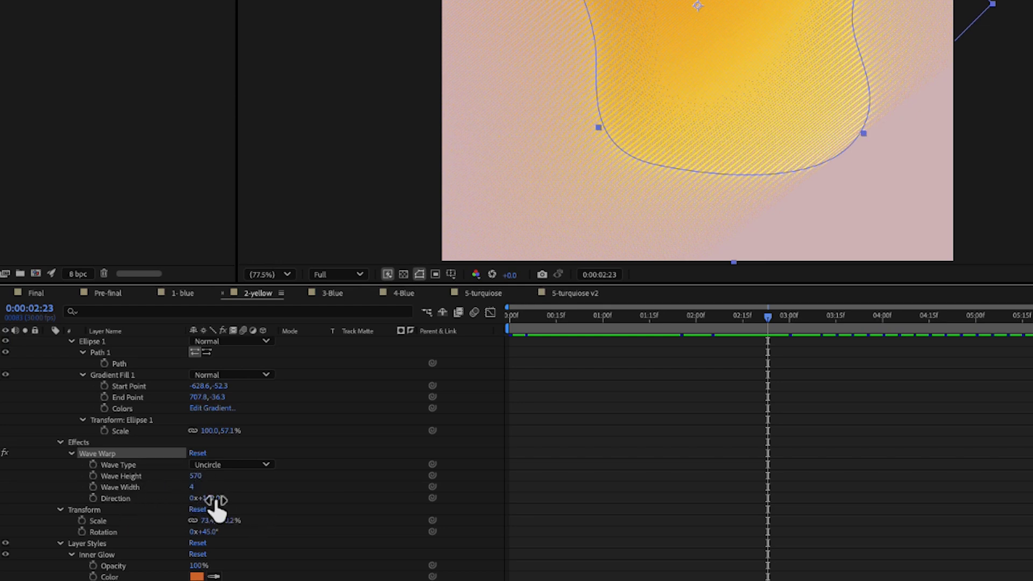
Preview the Wave Warp animation on the yellow blob and examine its striped texture up close at 0:00:01:20.
left_click_drag(744, 321, 572, 322)
key("space")
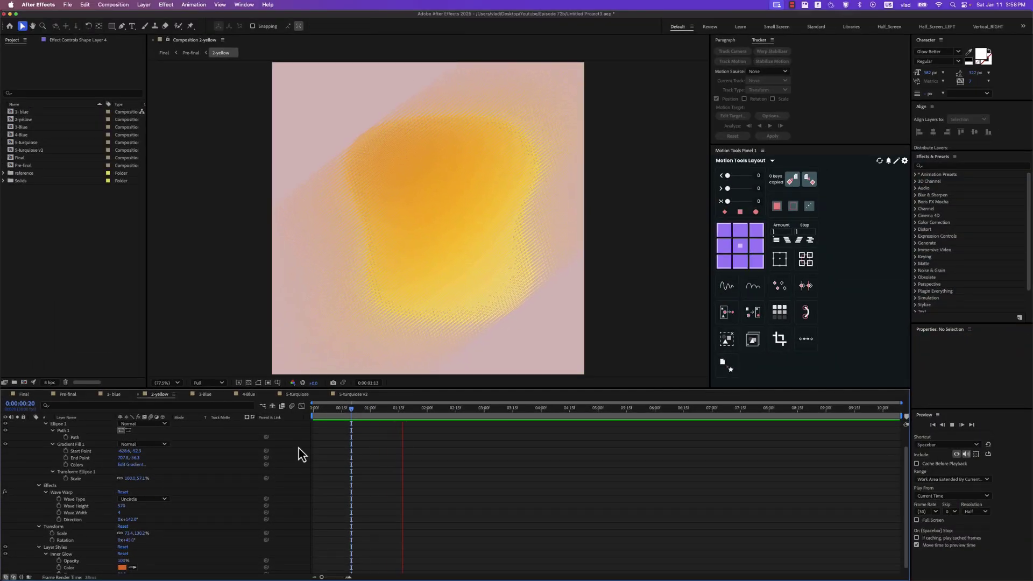
left_click_drag(372, 410, 408, 315)
scroll(408, 316, "up", 1)
scroll(408, 315, "down", 2)
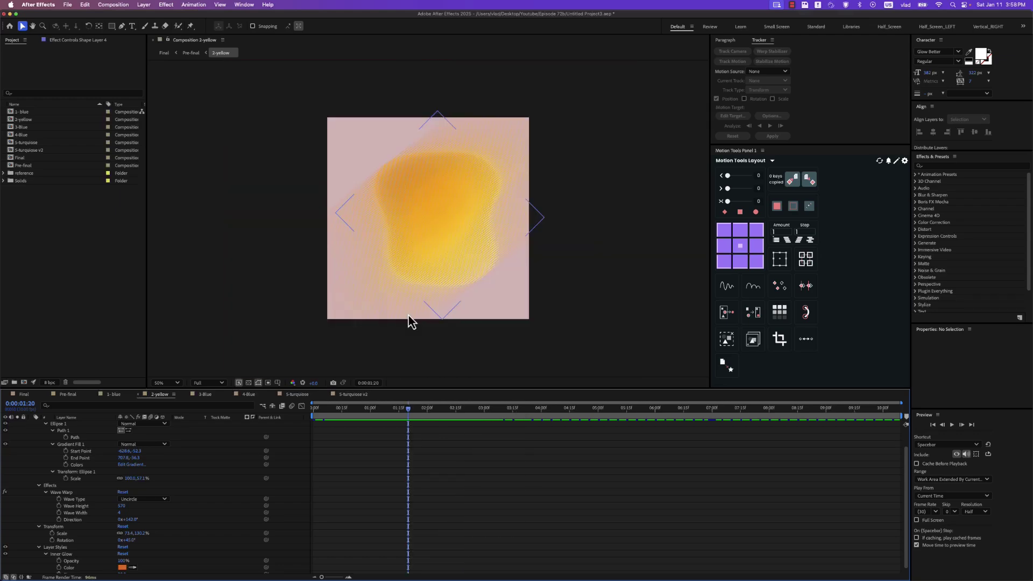
scroll(409, 315, "up", 2)
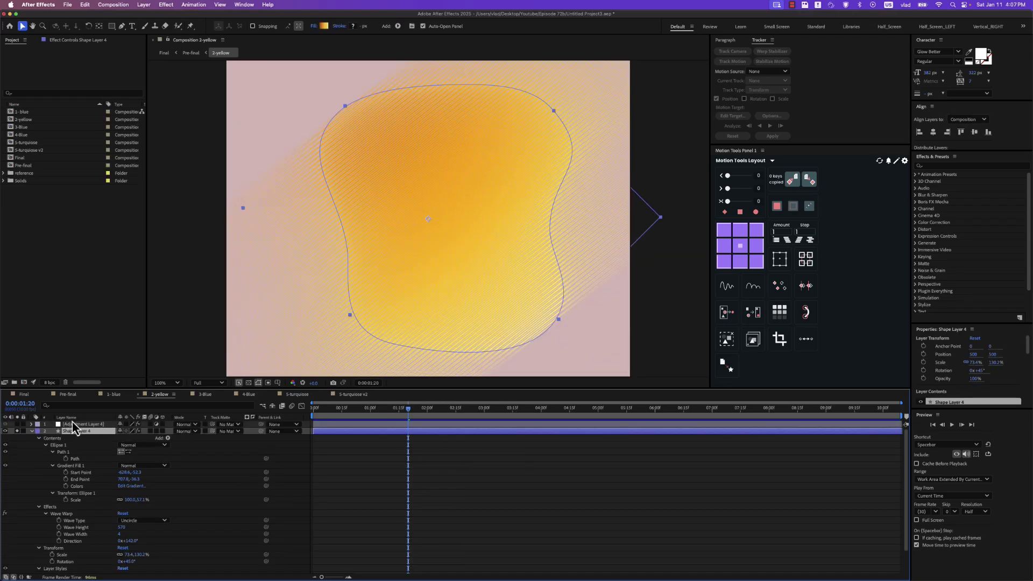
Include Adjustment Layer 4 in the soloed view of 2-yellow and reveal its Fast Box Blur and mask settings.
left_click(78, 425)
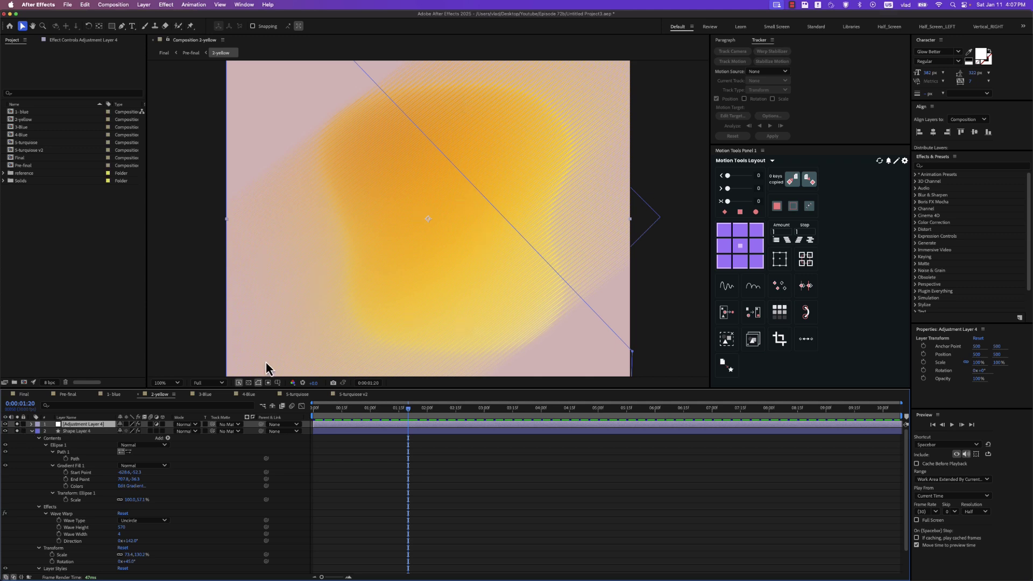
key("u")
key("u")
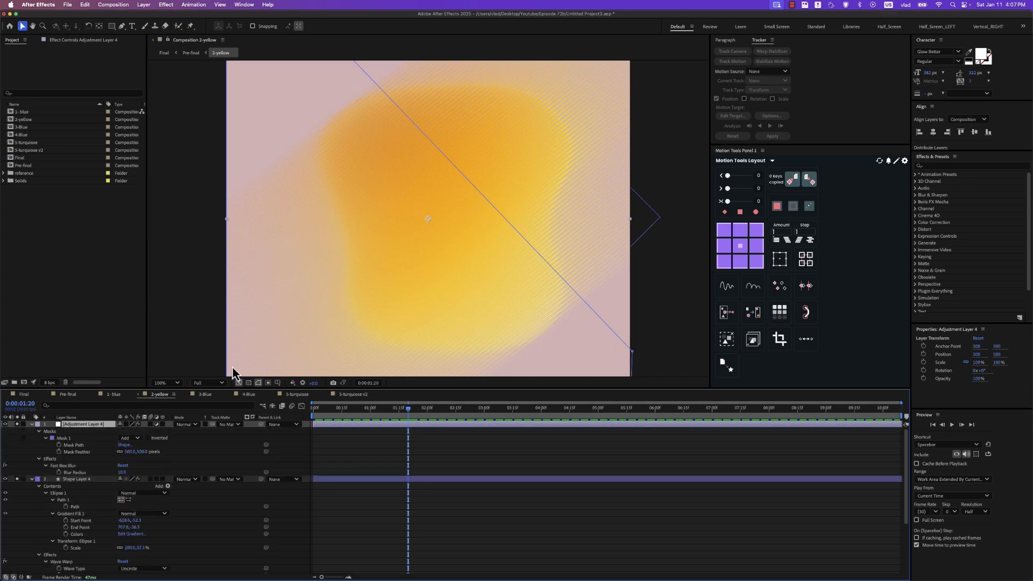
left_click(75, 466)
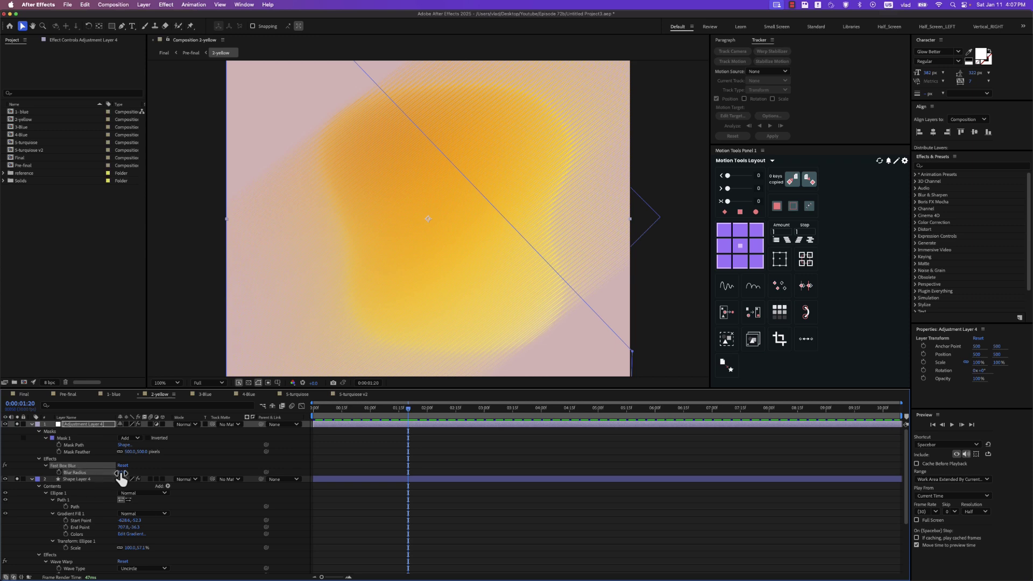
left_click(71, 439)
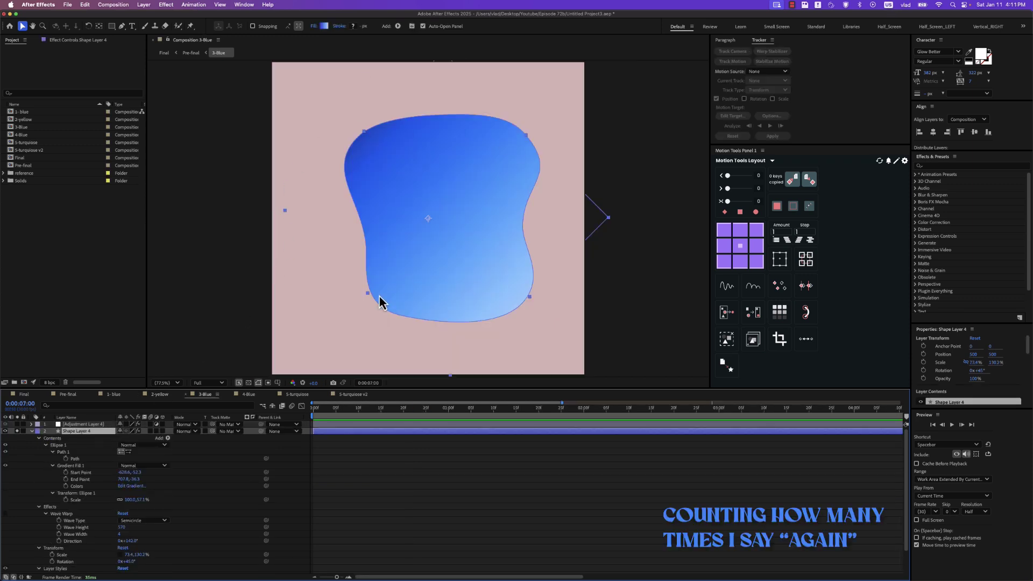
Examine the linear gradient colours of the blue blob's fill in the 3-Blue composition.
left_click(325, 26)
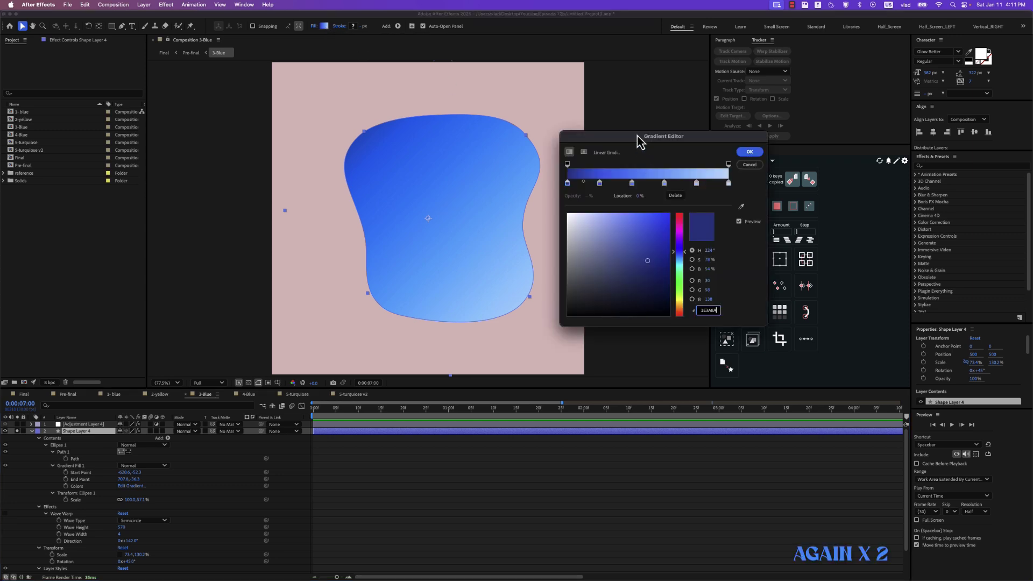
left_click_drag(637, 135, 608, 144)
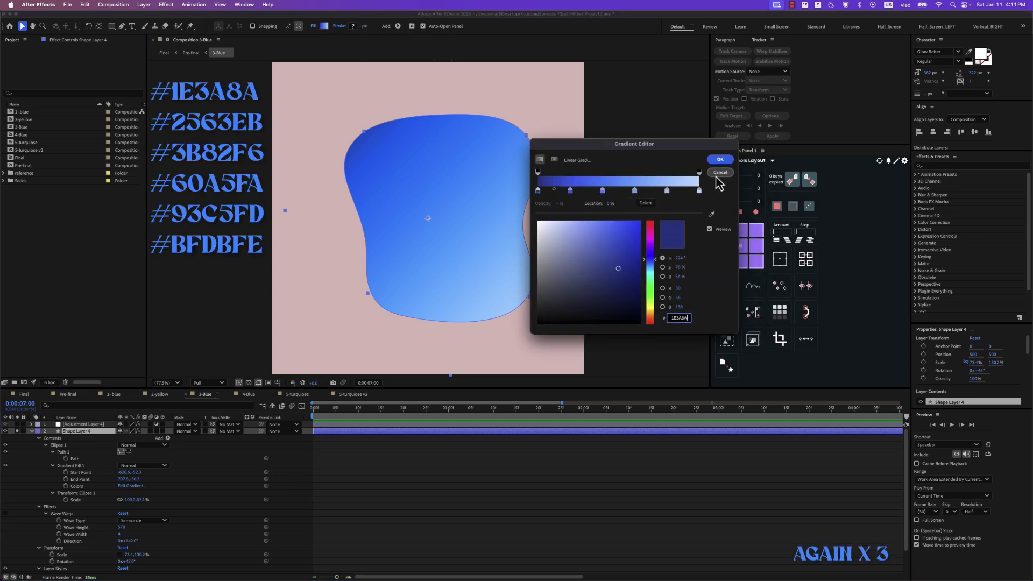
left_click(720, 159)
Turn on the blue blob's Inner Glow layer style, comparing it on and off, and check its glow colour.
scroll(120, 484, "down", 2)
scroll(119, 484, "down", 1)
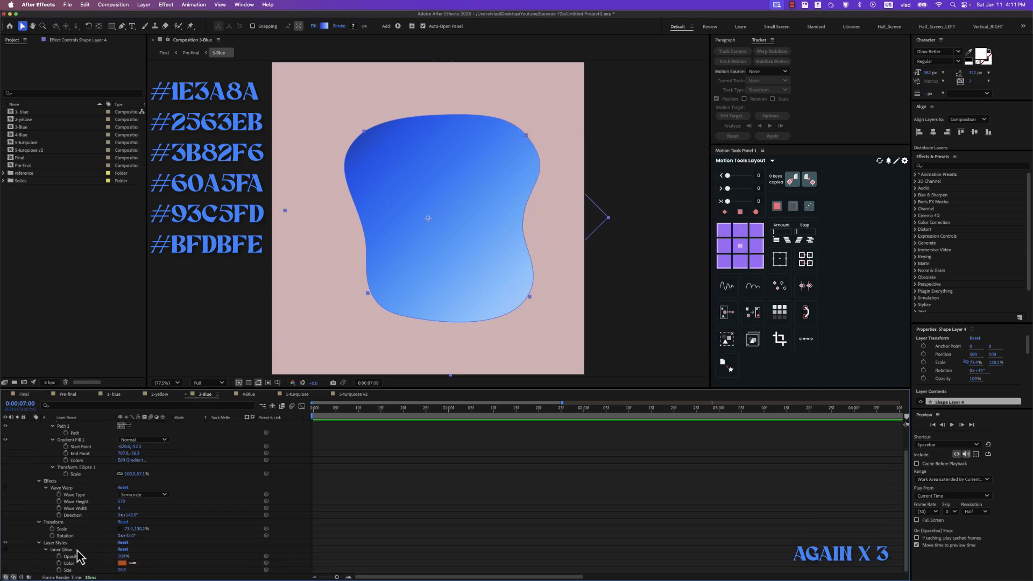
left_click(70, 549)
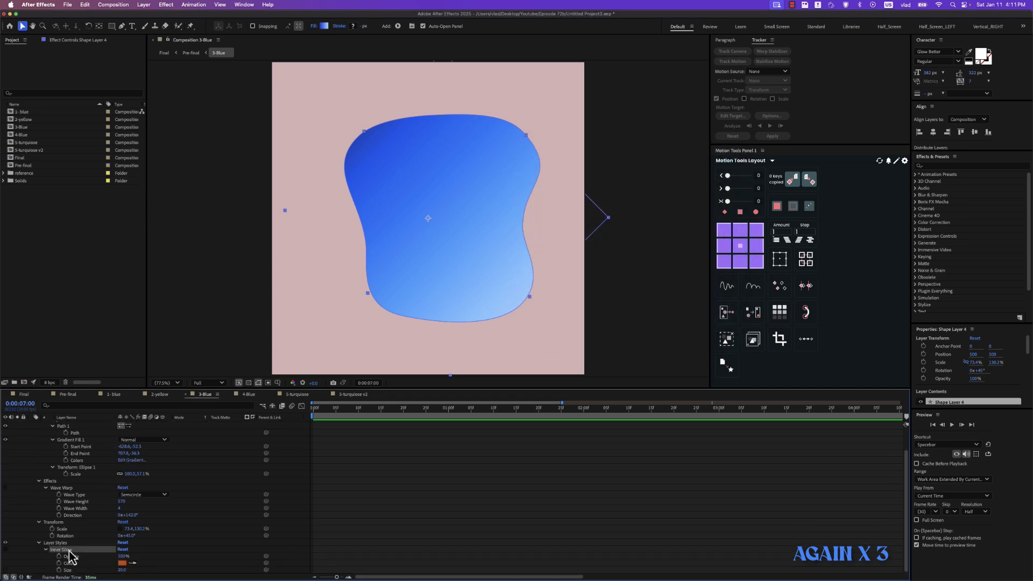
left_click(6, 550)
left_click(6, 550)
left_click(6, 550)
left_click(6, 550)
left_click(6, 550)
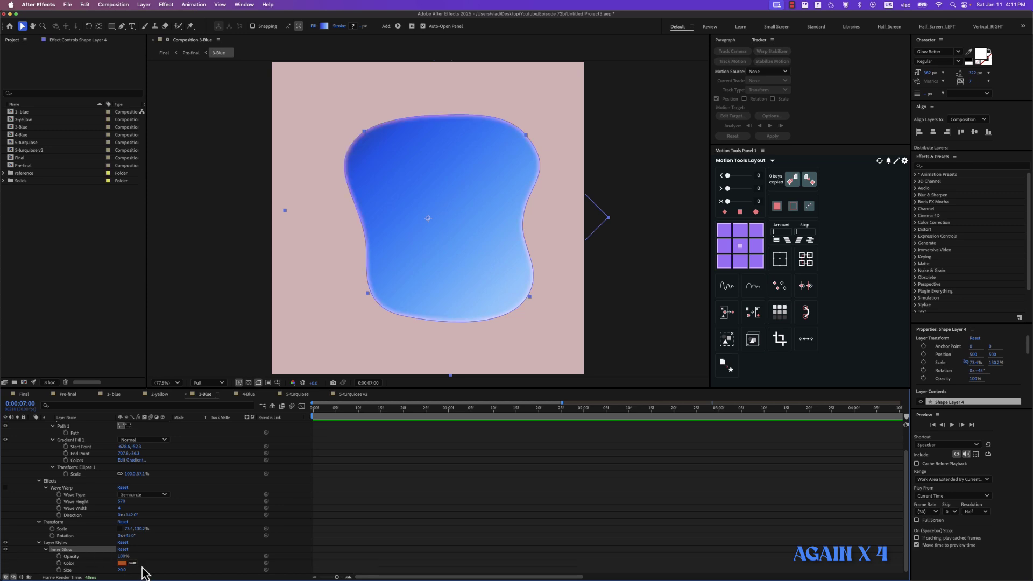
left_click(123, 564)
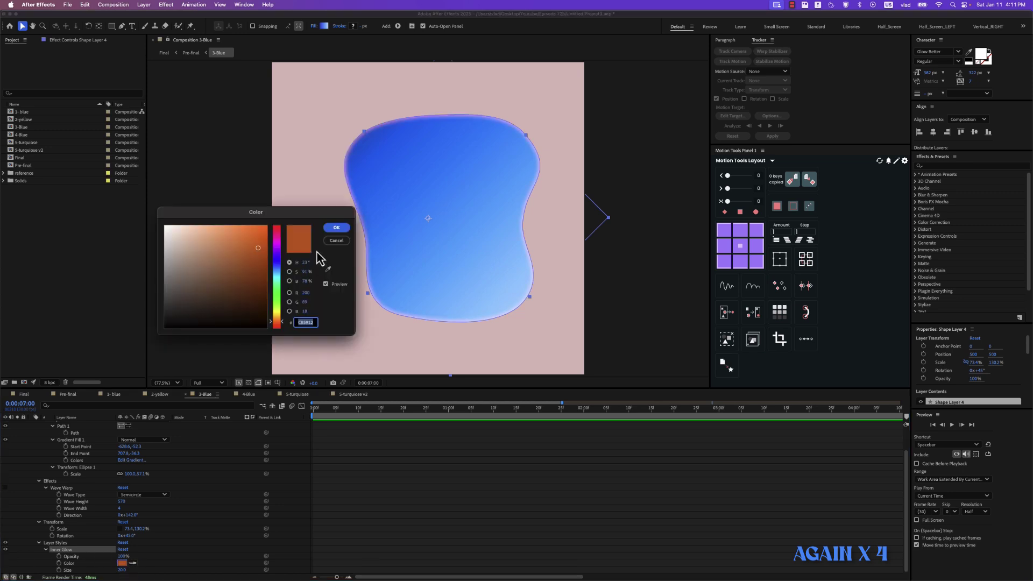
left_click(337, 244)
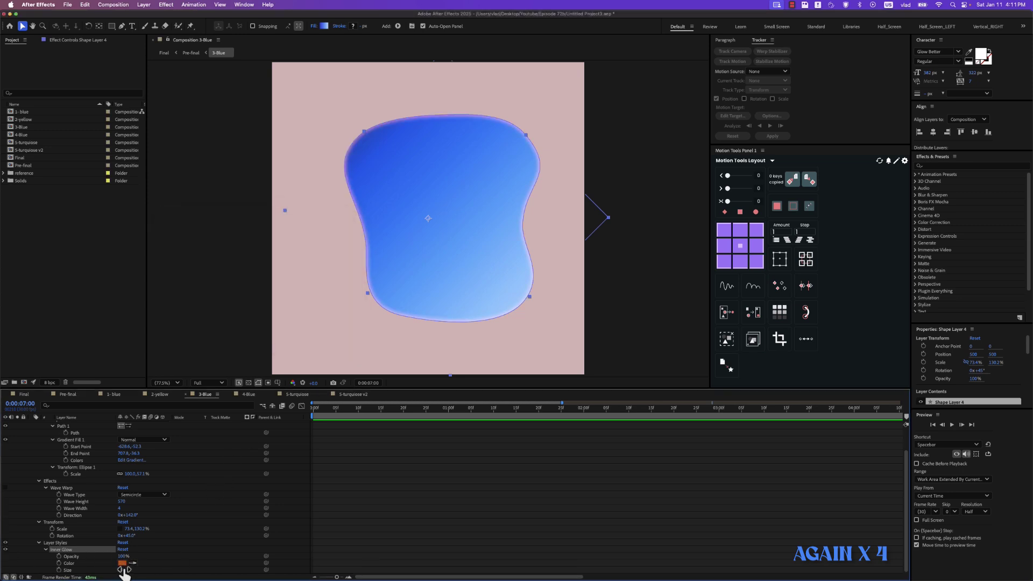
Turn on the Wave Warp effect of Shape Layer 4 in 3-Blue.
left_click(64, 489)
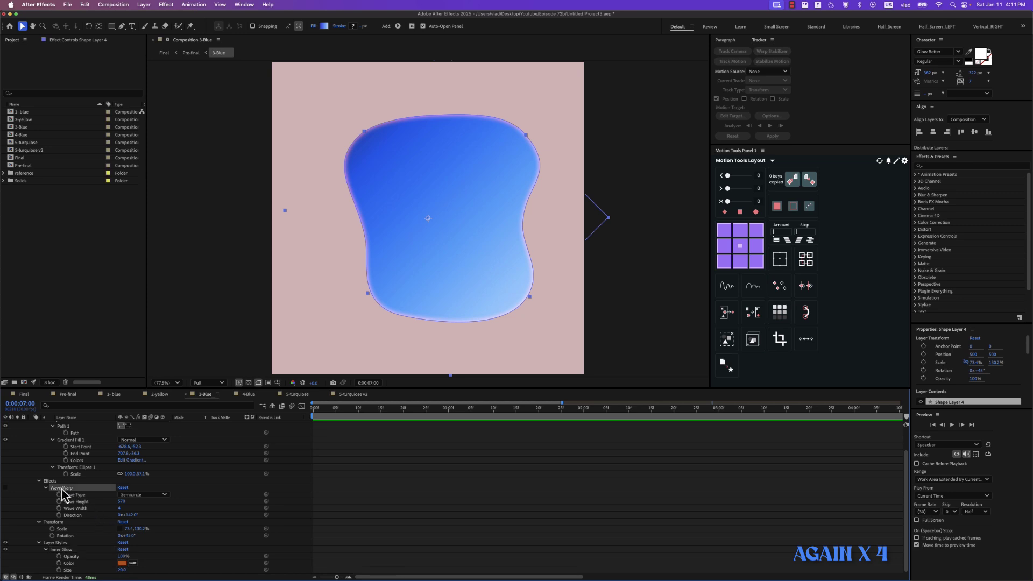
left_click(6, 489)
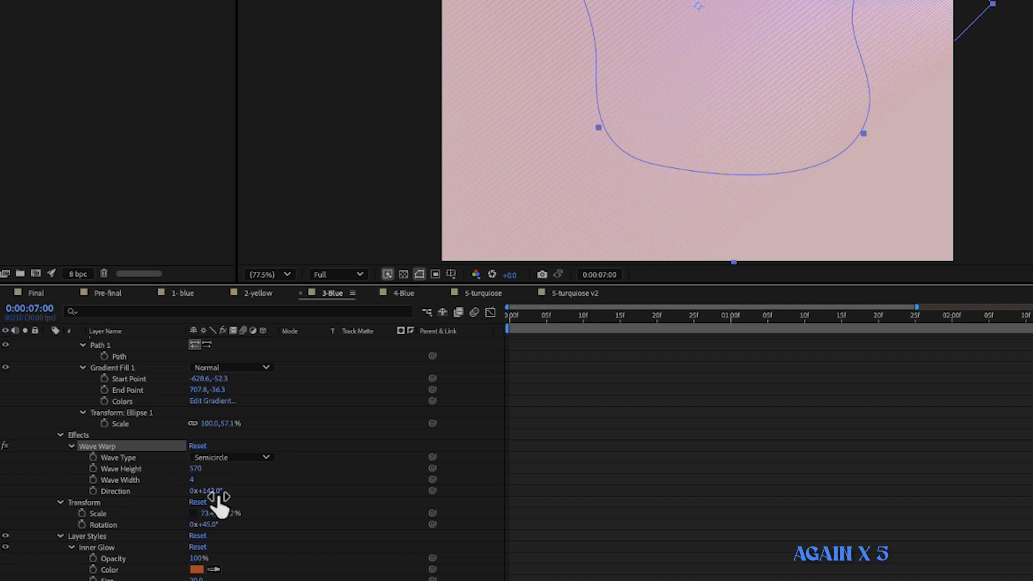
Include Adjustment Layer 4 in the soloed view of 3-Blue and reveal its Fast Box Blur and mask settings.
scroll(285, 464, "up", 3)
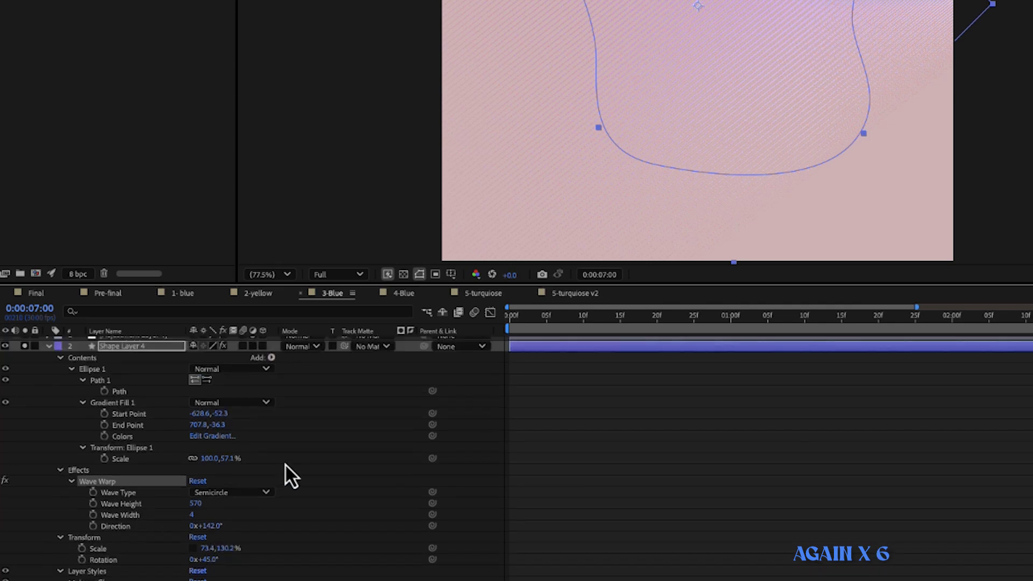
left_click(159, 342)
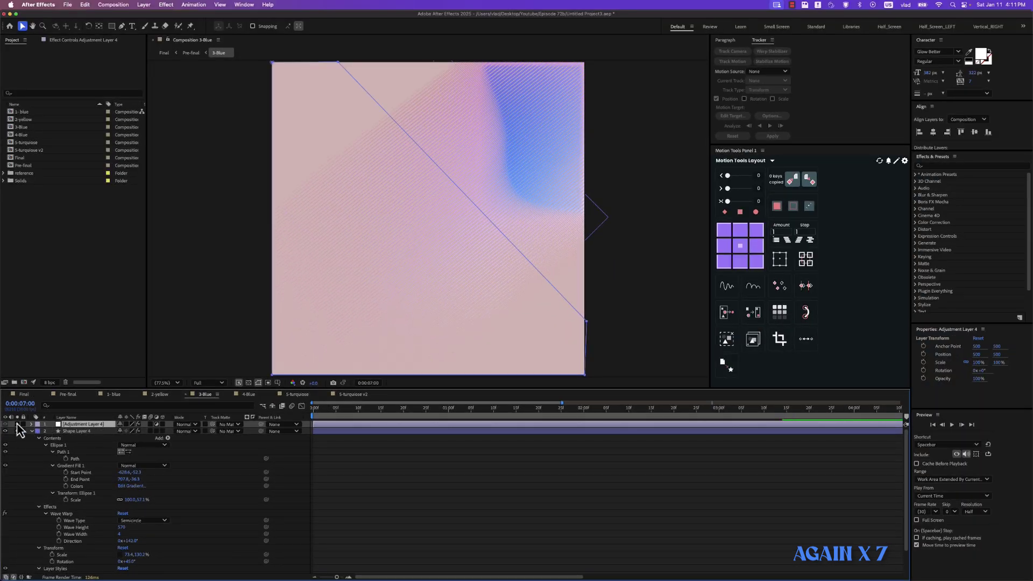
left_click(19, 429)
key("u")
key("u")
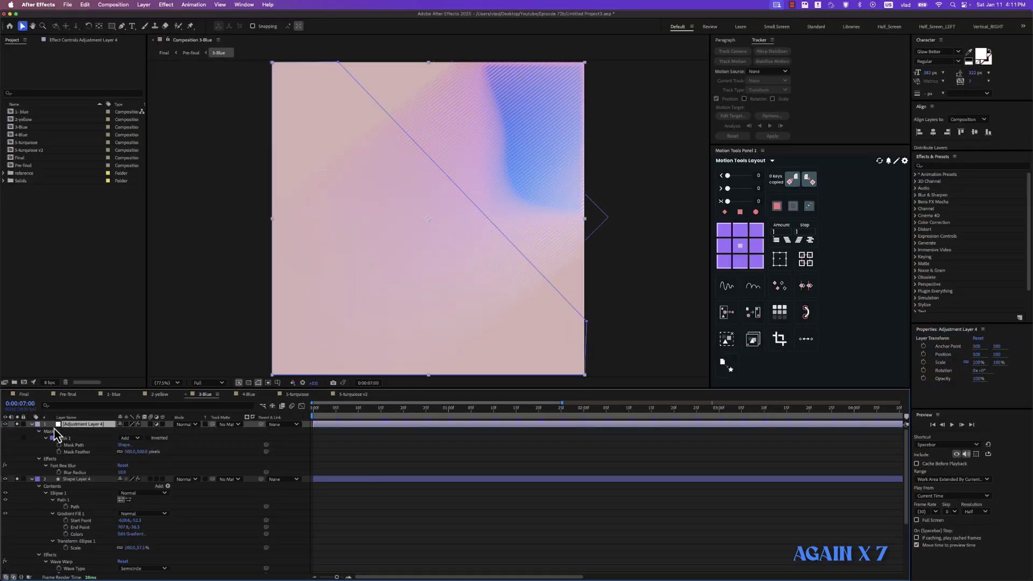
left_click(74, 467)
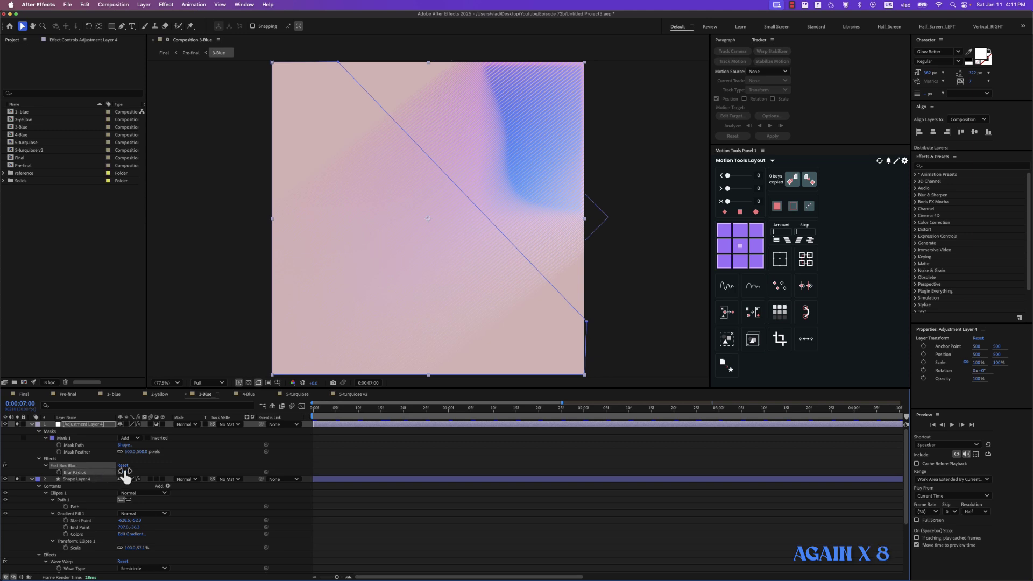
left_click(89, 453)
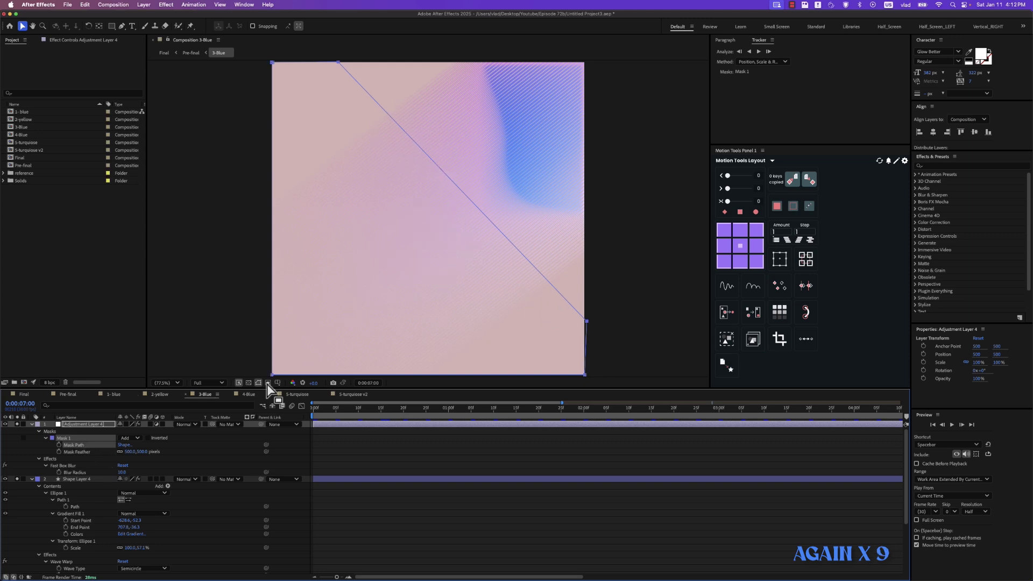
Check Adjustment Layer 4's mask feather in 3-Blue and examine the gradient fill colours of Shape Layer 4 in 4-Blue.
left_click(90, 452)
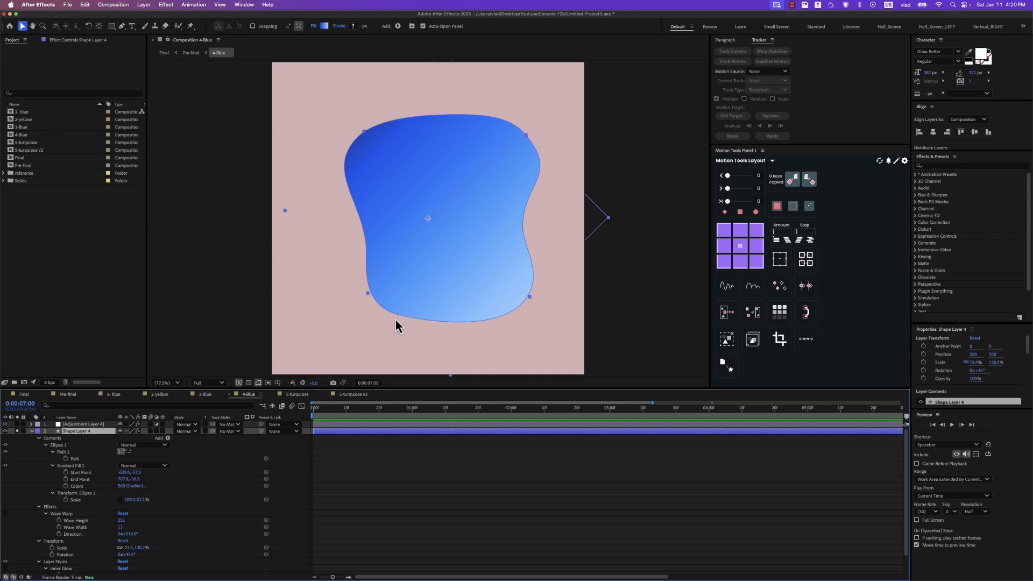
left_click(324, 26)
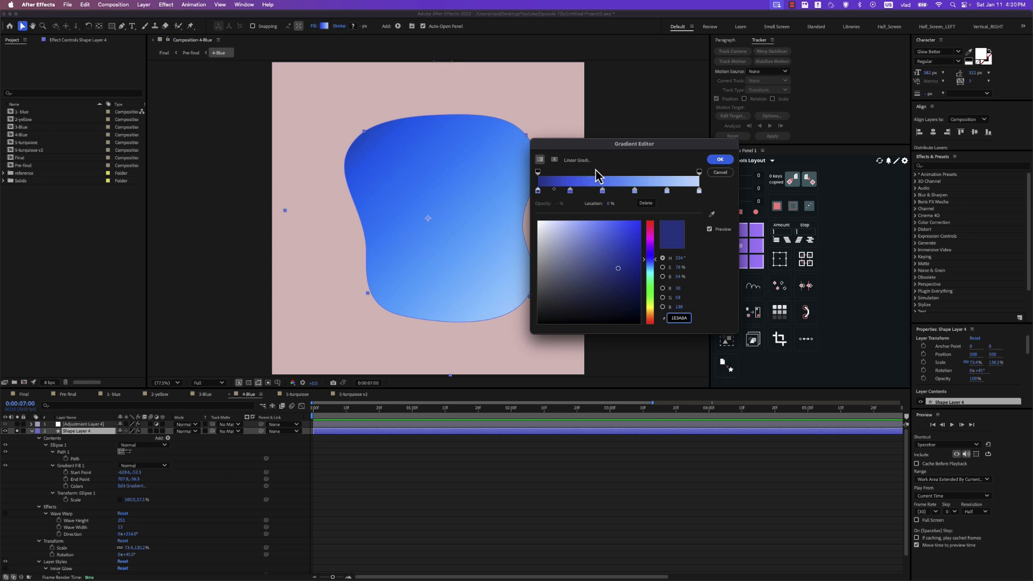
left_click(720, 172)
Turn on the Inner Glow layer style of Shape Layer 4 in 4-Blue and check its glow colour.
scroll(105, 476, "down", 2)
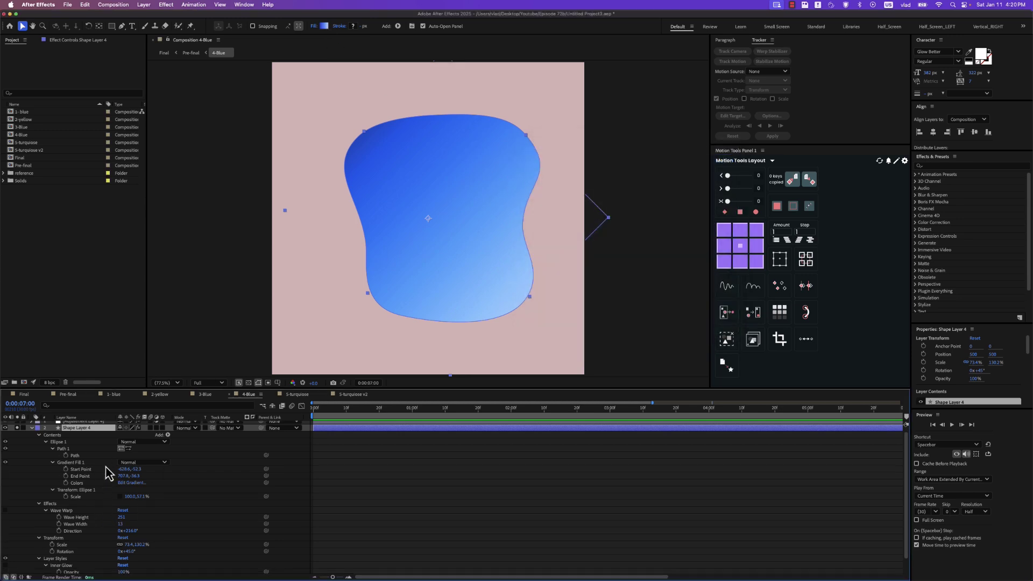
left_click(72, 550)
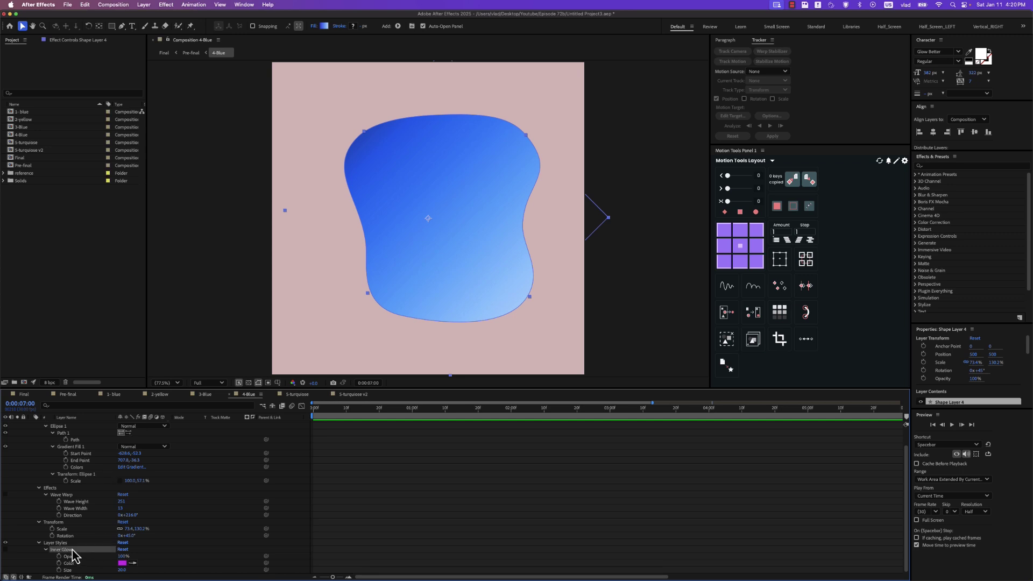
left_click(6, 549)
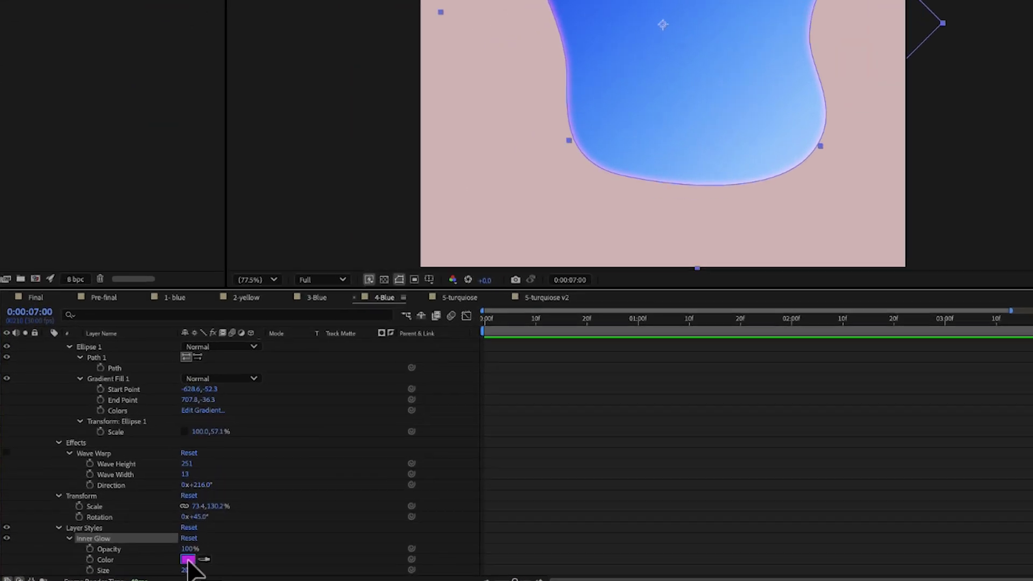
left_click(123, 563)
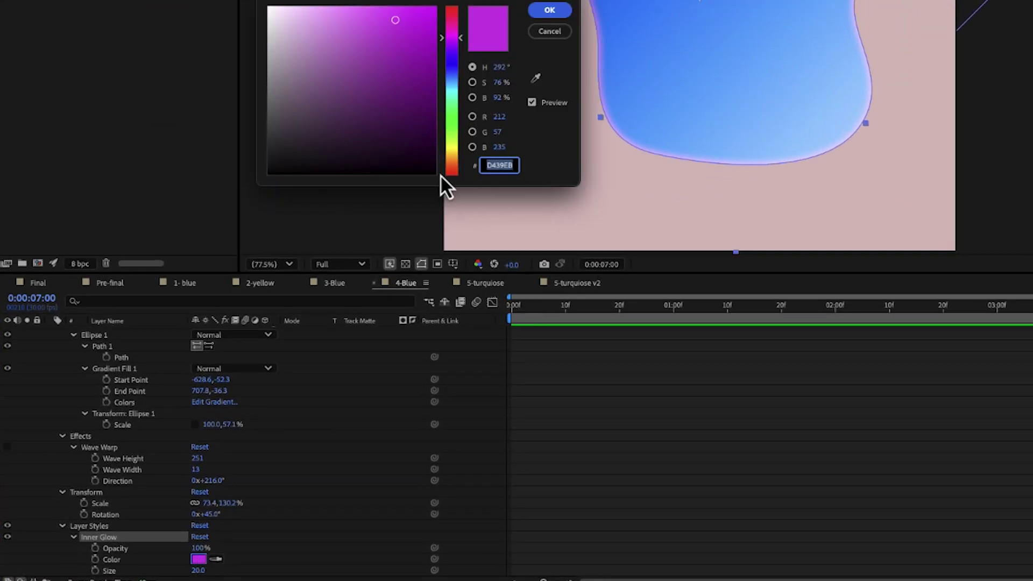
left_click(549, 32)
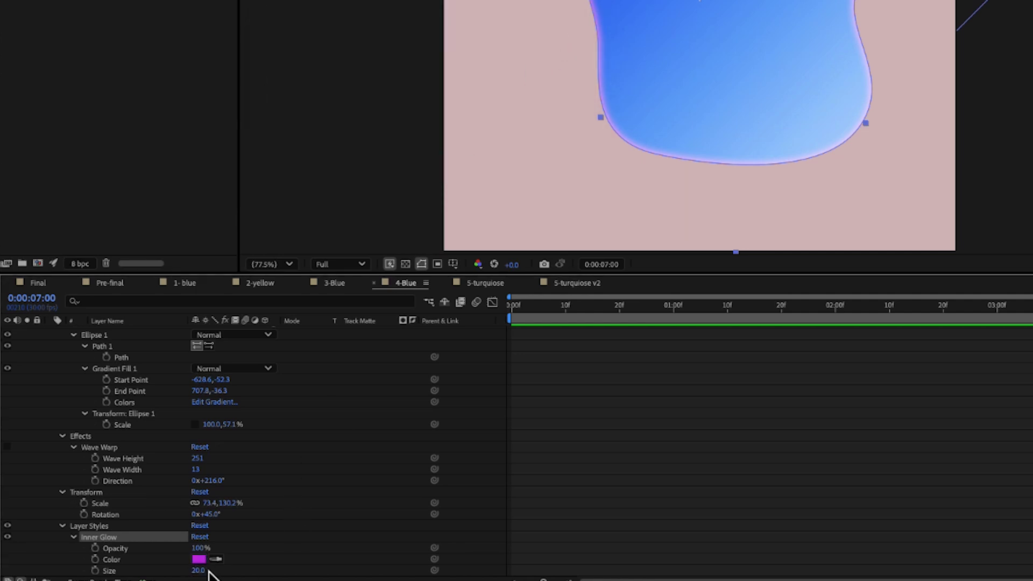
Turn on the Wave Warp effect of Shape Layer 4 in 4-Blue and check its wave height, wave width and direction.
scroll(169, 498, "up", 1)
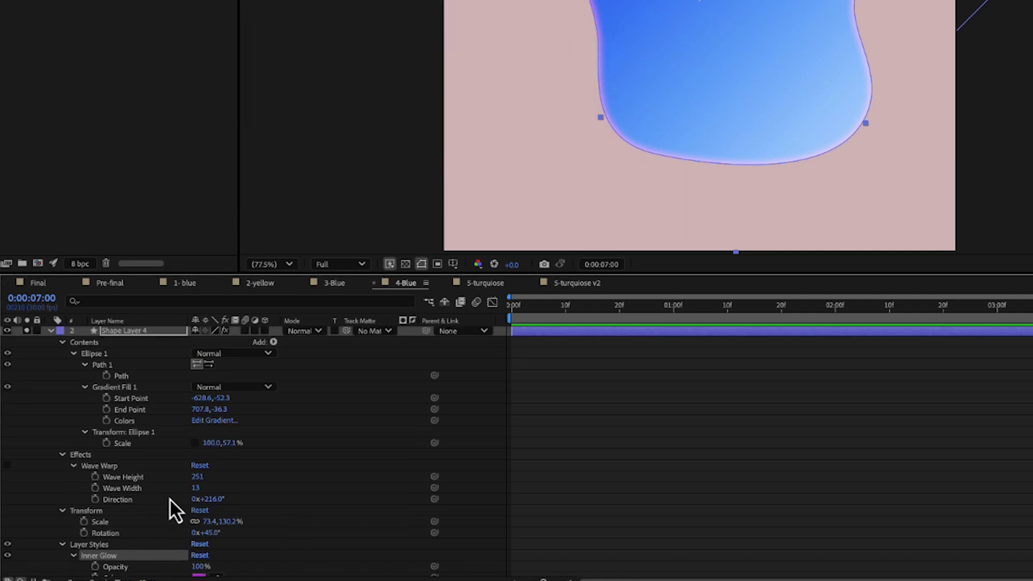
left_click(108, 466)
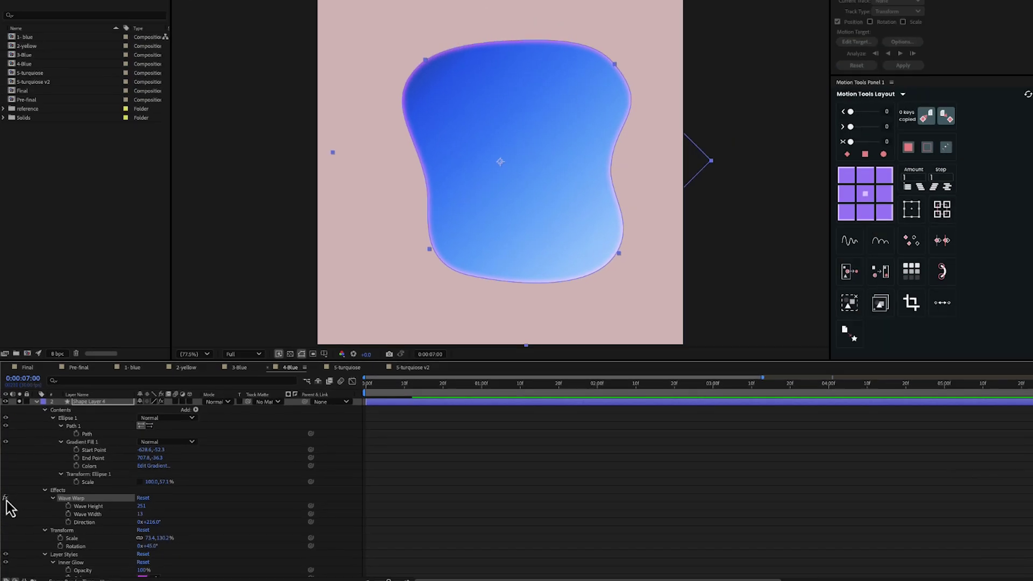
left_click(6, 466)
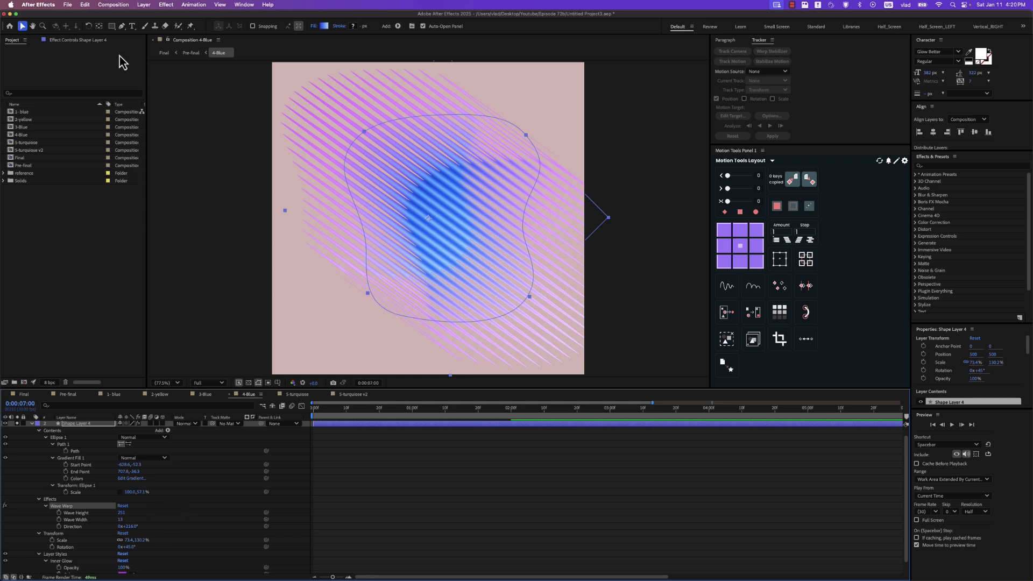
left_click(95, 40)
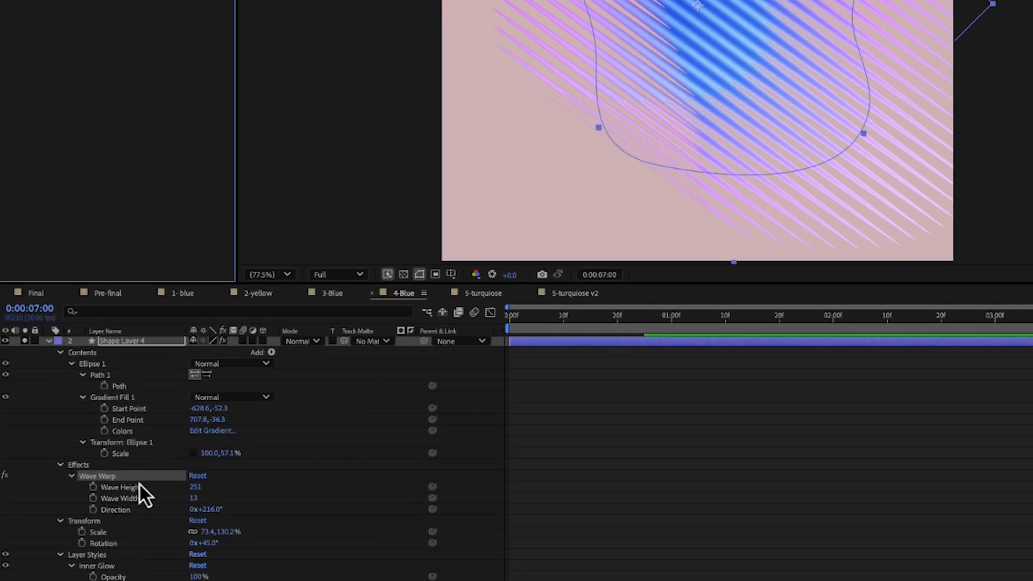
left_click(84, 514)
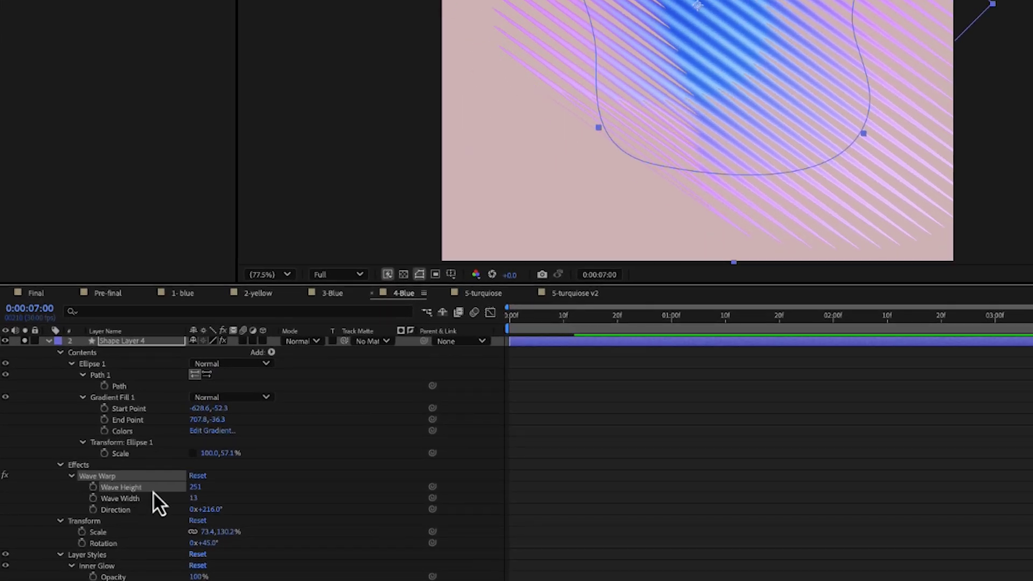
left_click(151, 500)
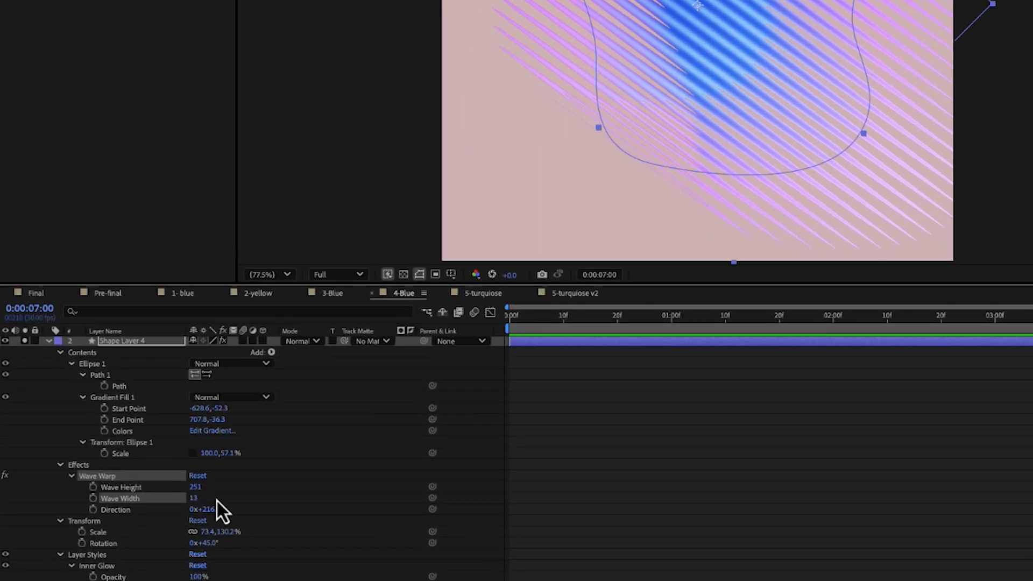
left_click(134, 512)
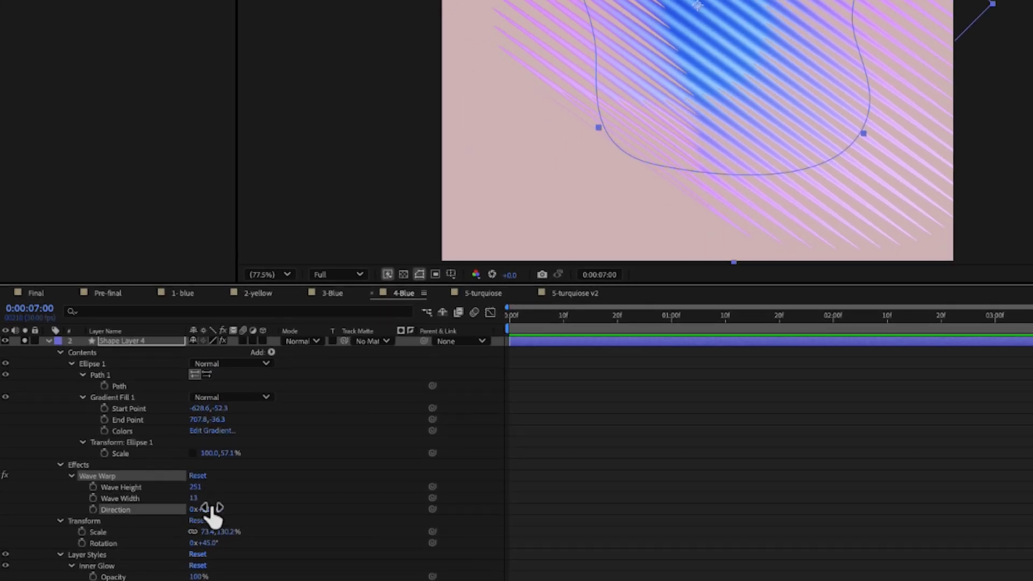
Include Adjustment Layer 4 in the soloed view of 4-Blue and reveal its Fast Box Blur radius.
key("ctrl+alt+y")
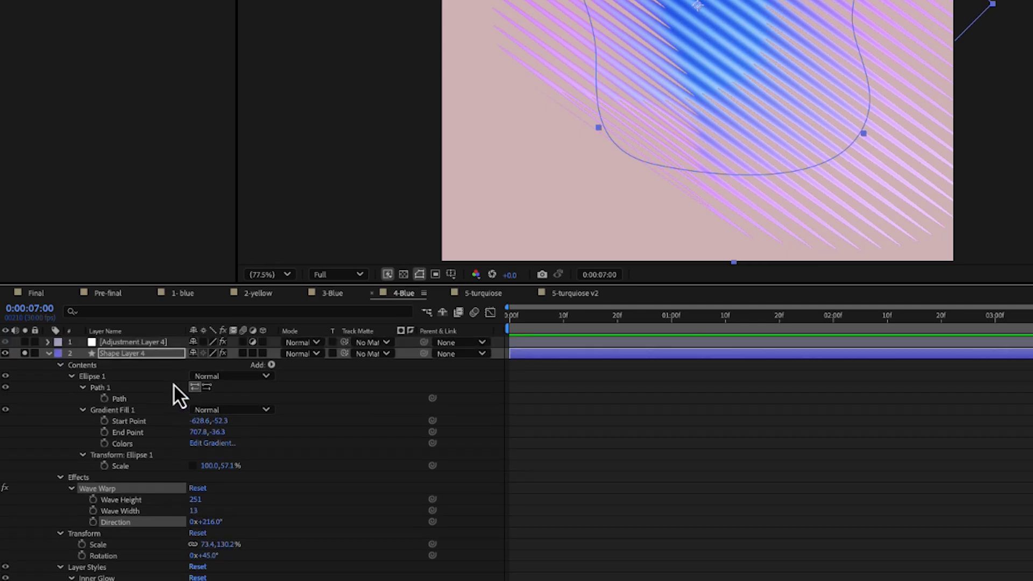
left_click(137, 343)
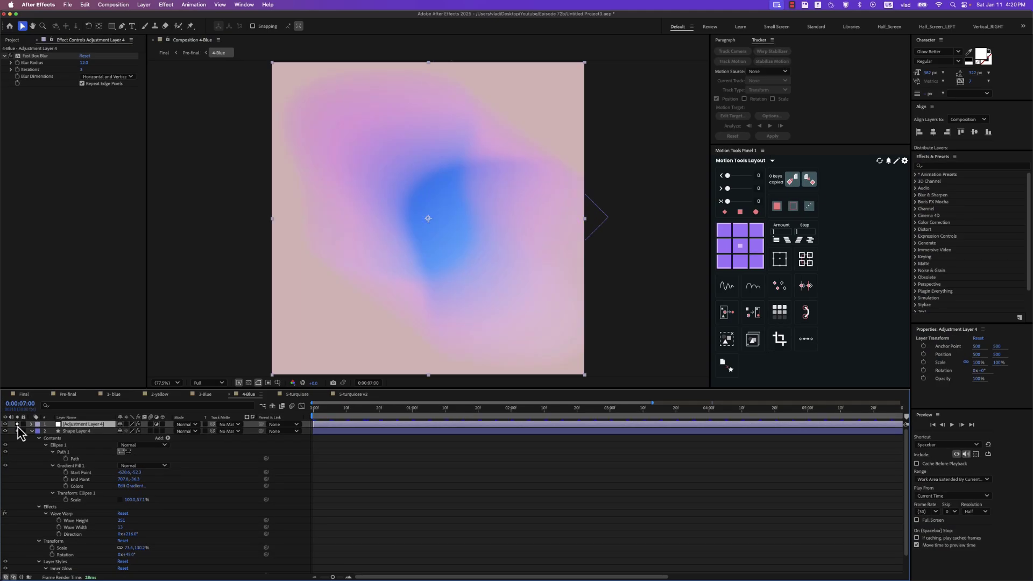
key("u")
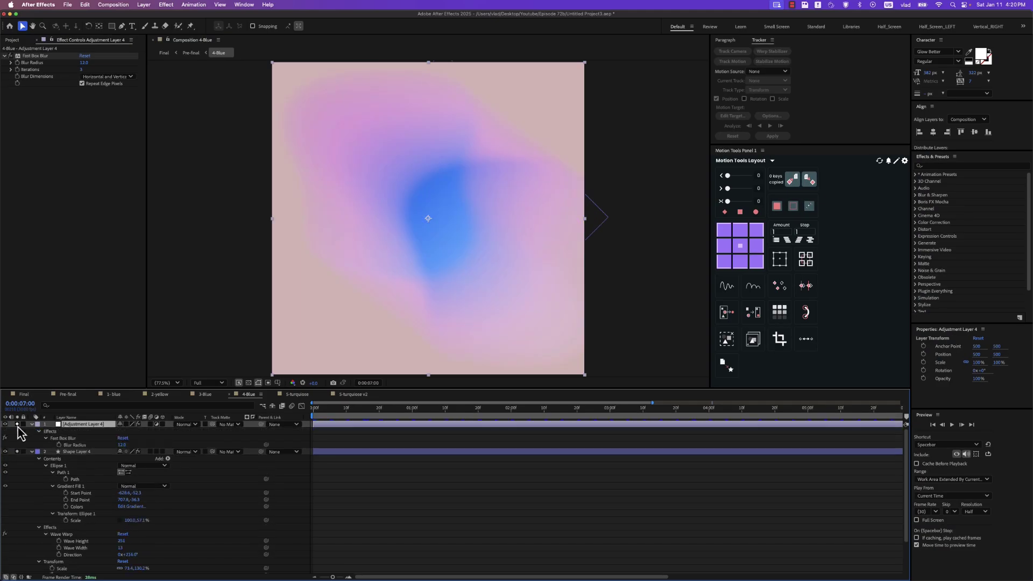
left_click(86, 446)
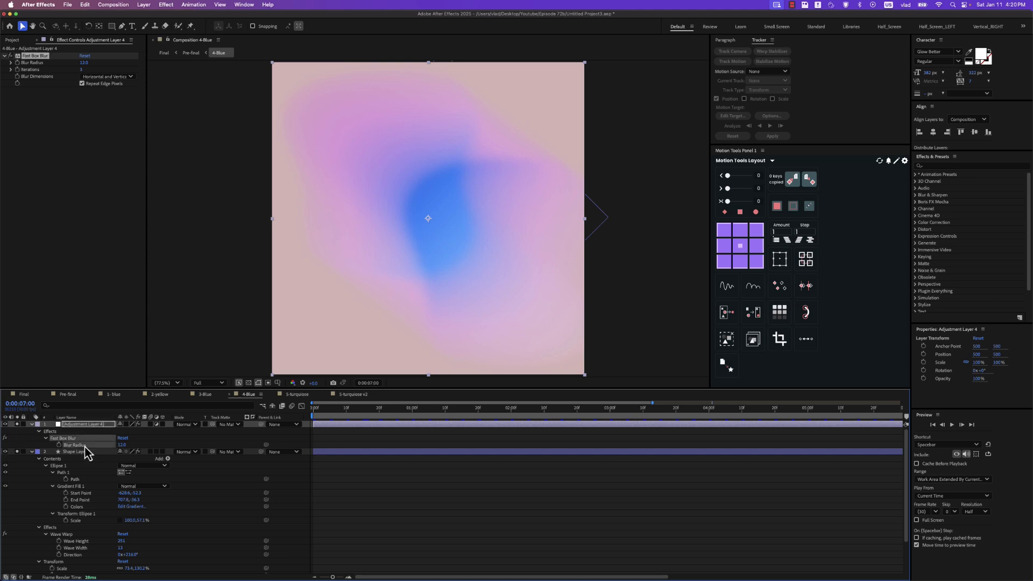
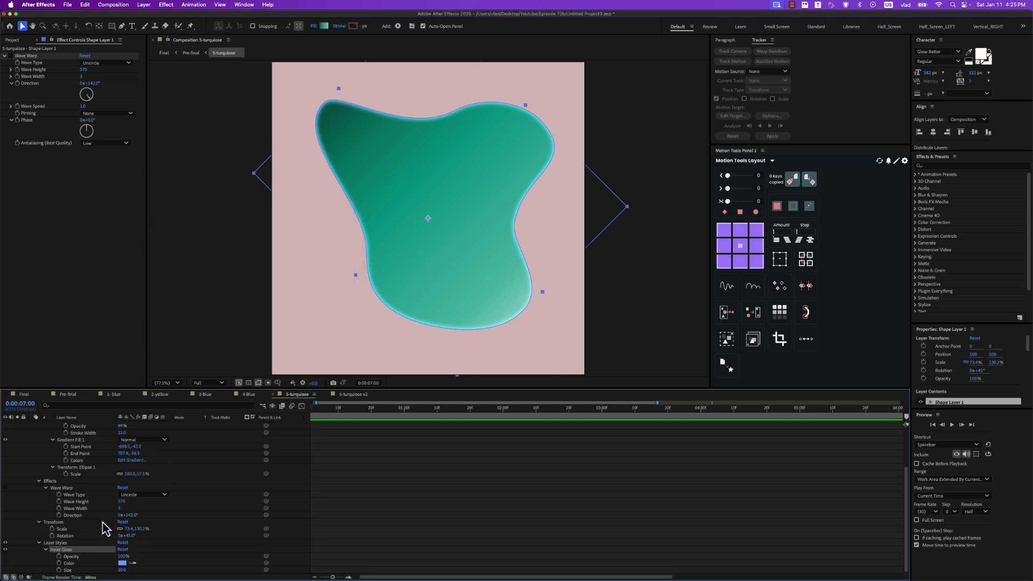
Turn on the Wave Warp effect of Shape Layer 1 in 5-turquoise, then collapse that layer's properties.
left_click(64, 489)
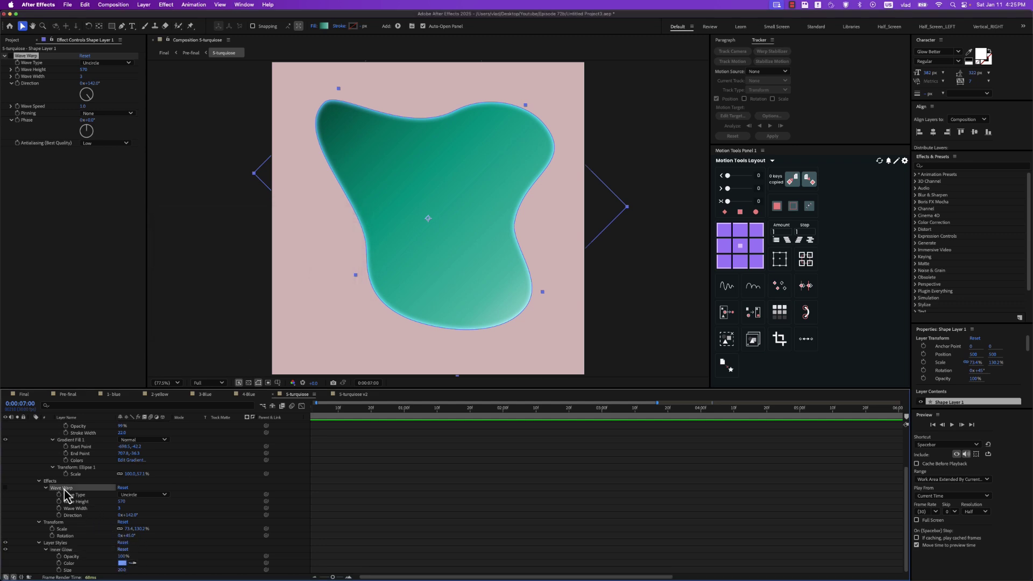
left_click(5, 487)
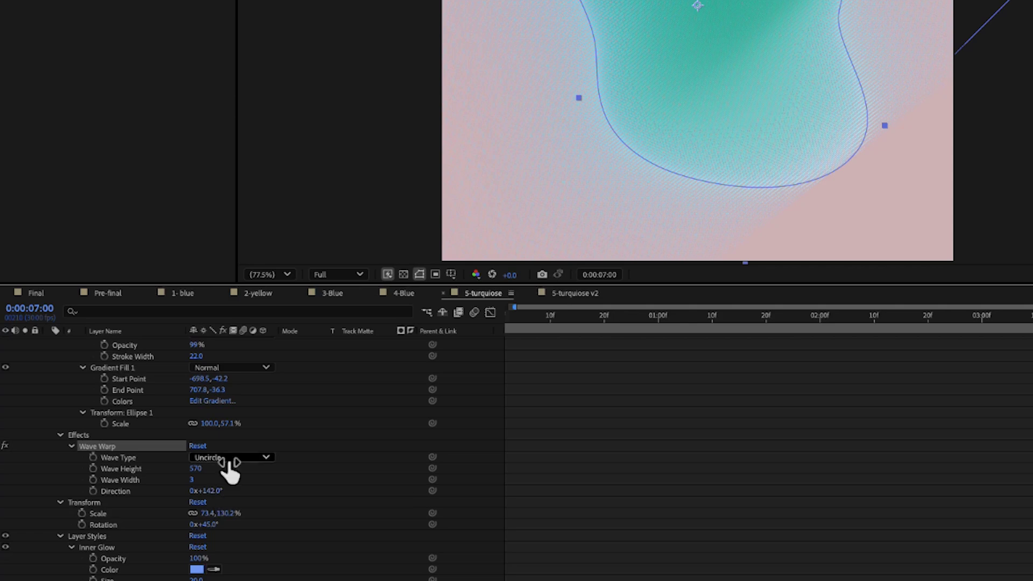
scroll(230, 468, "up", 4)
left_click(120, 366)
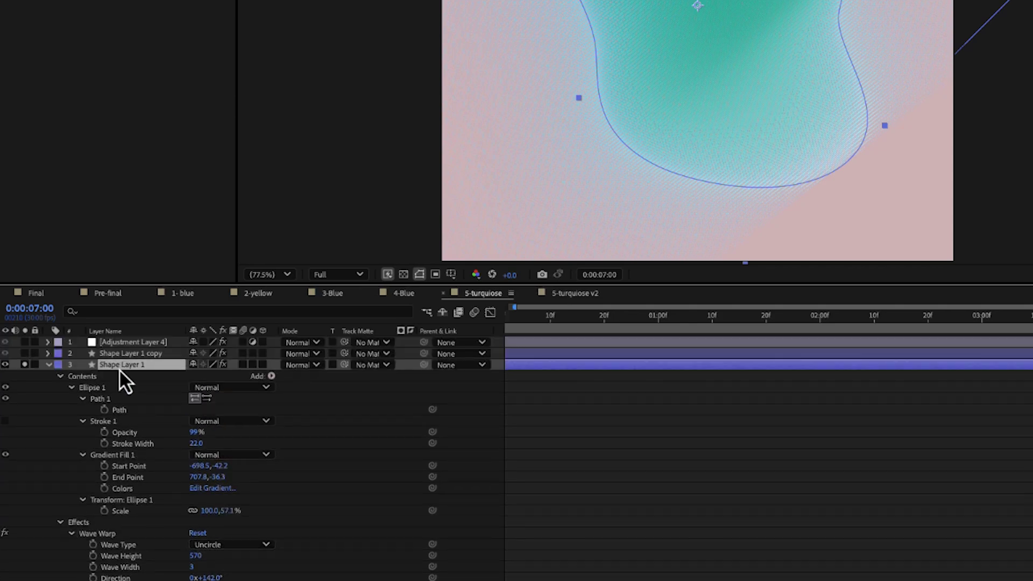
left_click(49, 365)
Include Shape Layer 1 copy in the soloed view of 5-turquoise and reveal its modified properties, checking the Inner Glow settings.
left_click(128, 355)
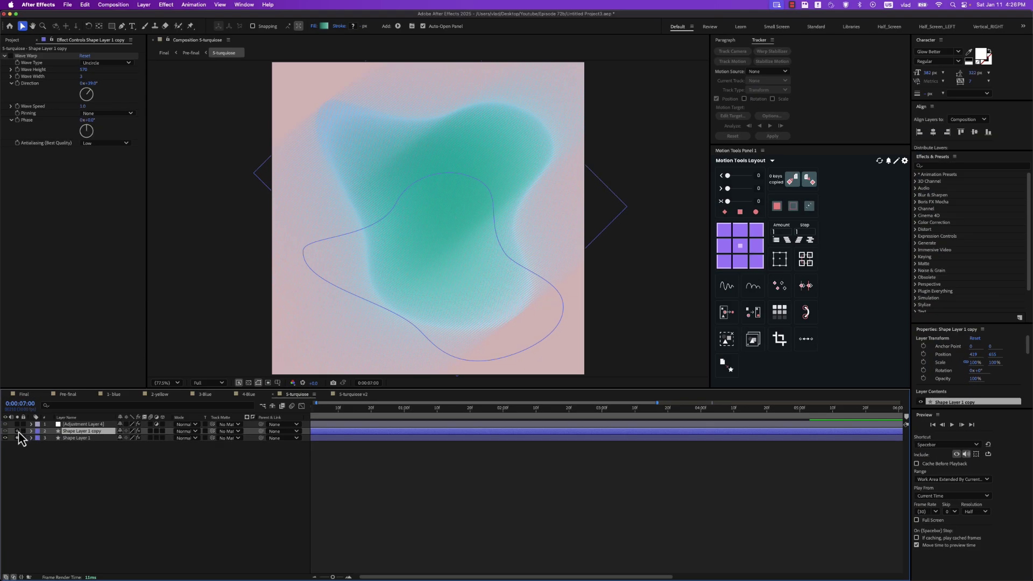
left_click(18, 431)
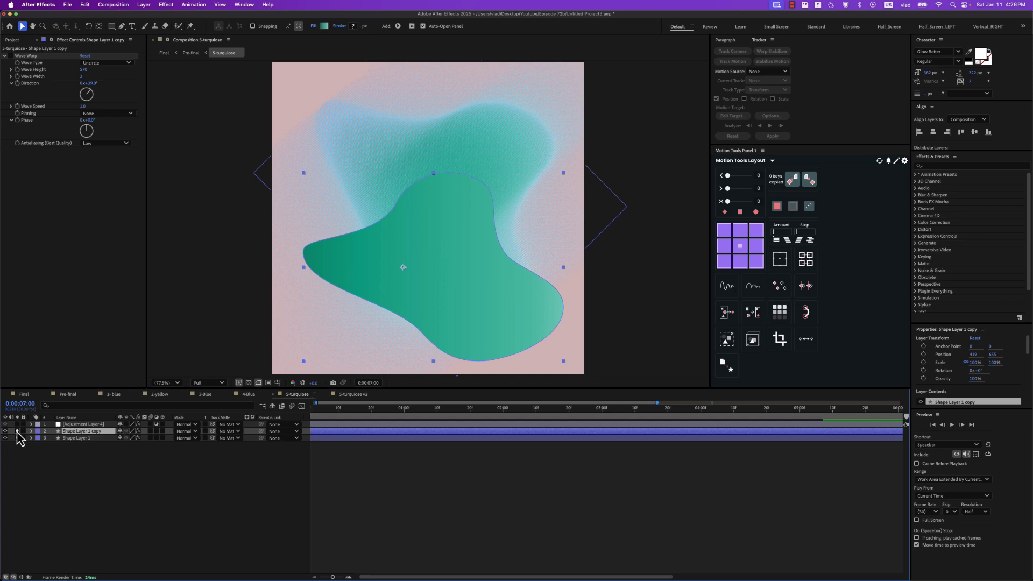
key("u")
key("u")
scroll(99, 471, "down", 2)
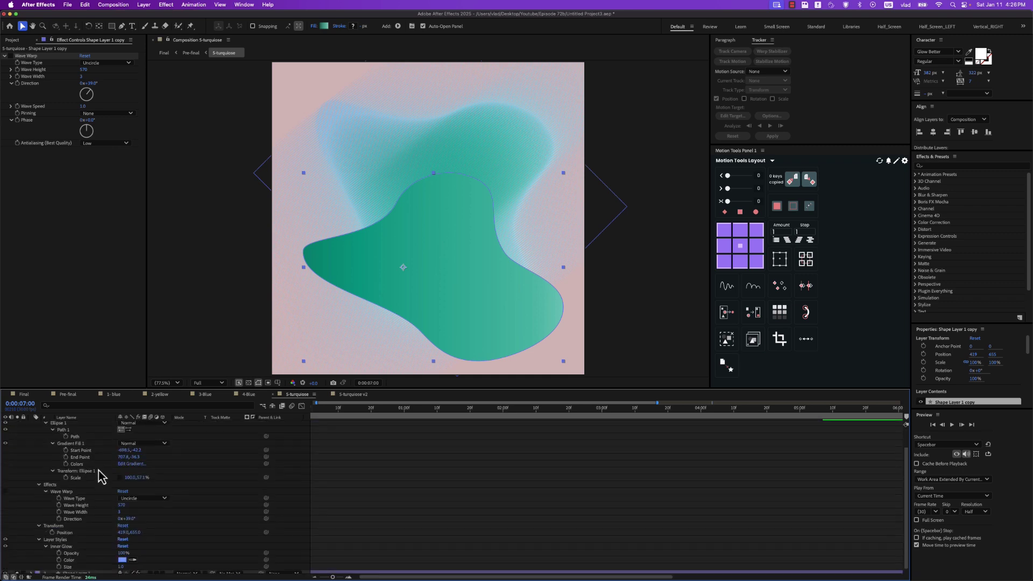
scroll(98, 471, "down", 1)
left_click(66, 543)
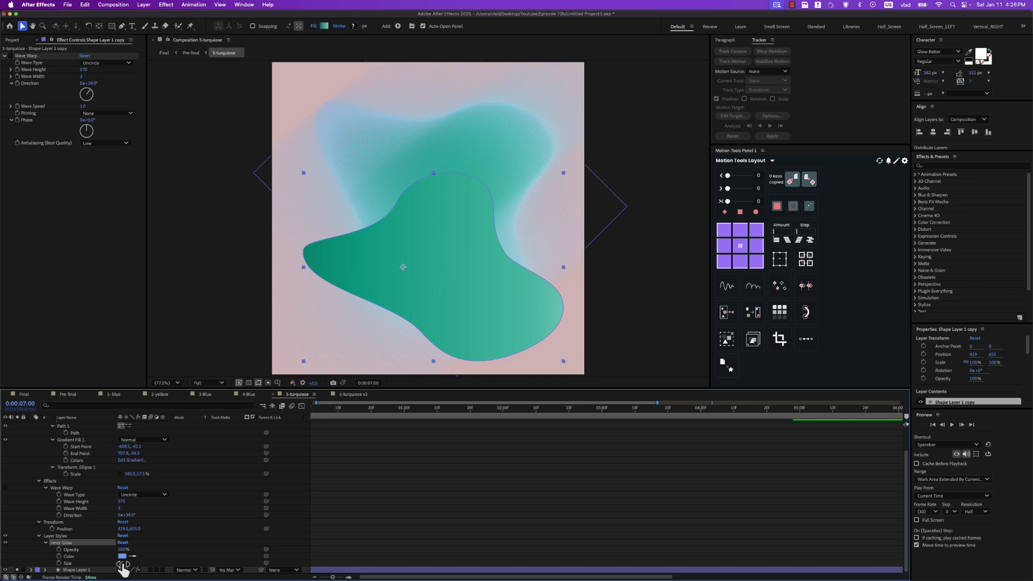
Turn on the Wave Warp effect of Shape Layer 1 copy, check its direction, and collapse the layer's properties.
scroll(114, 559, "up", 2)
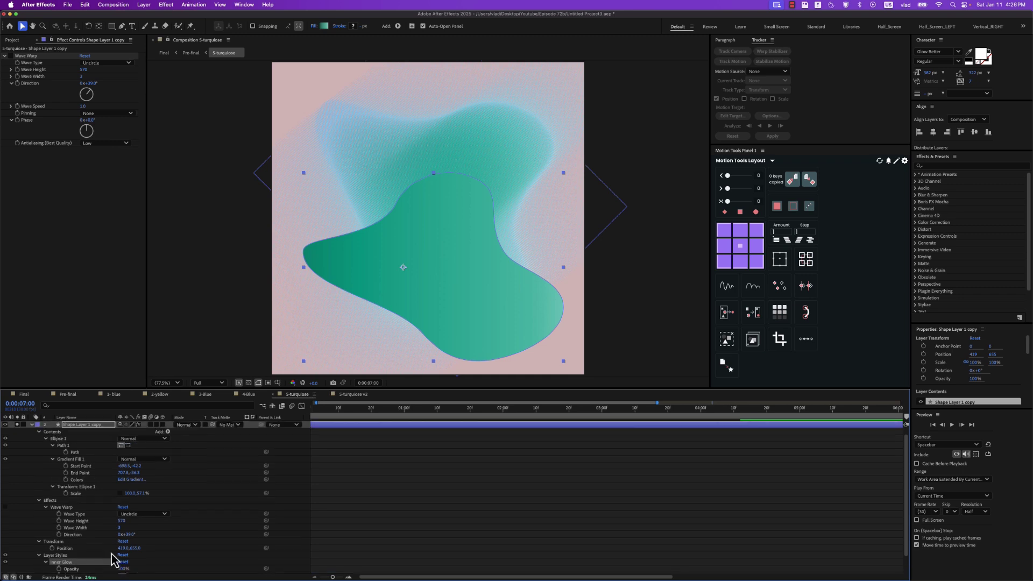
left_click(49, 508)
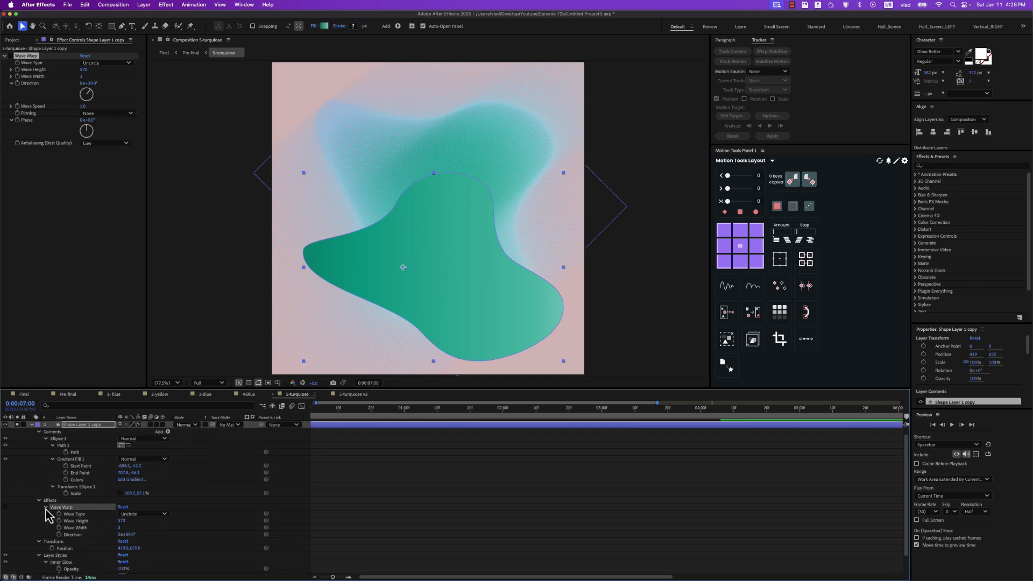
left_click(5, 507)
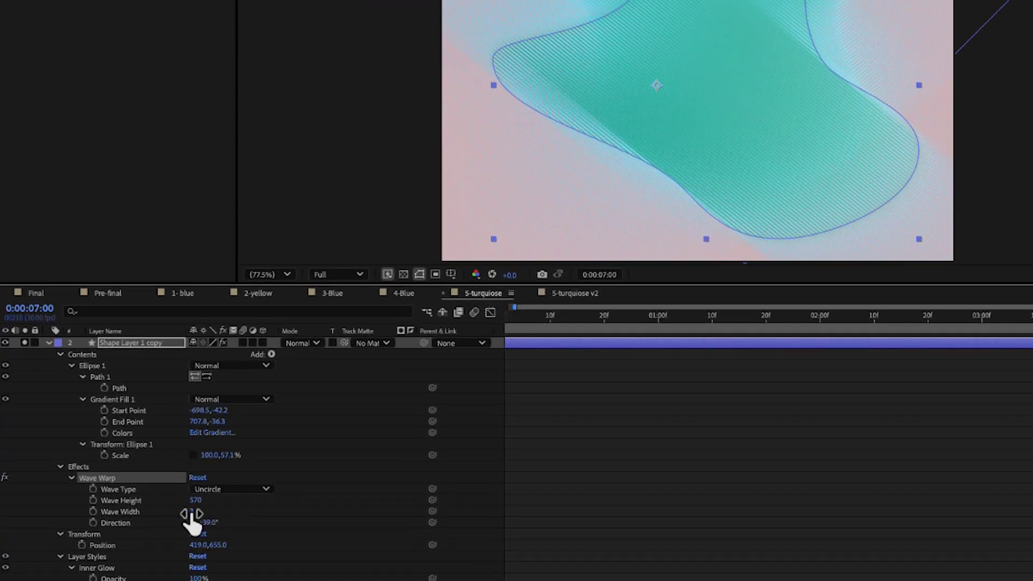
left_click(118, 527)
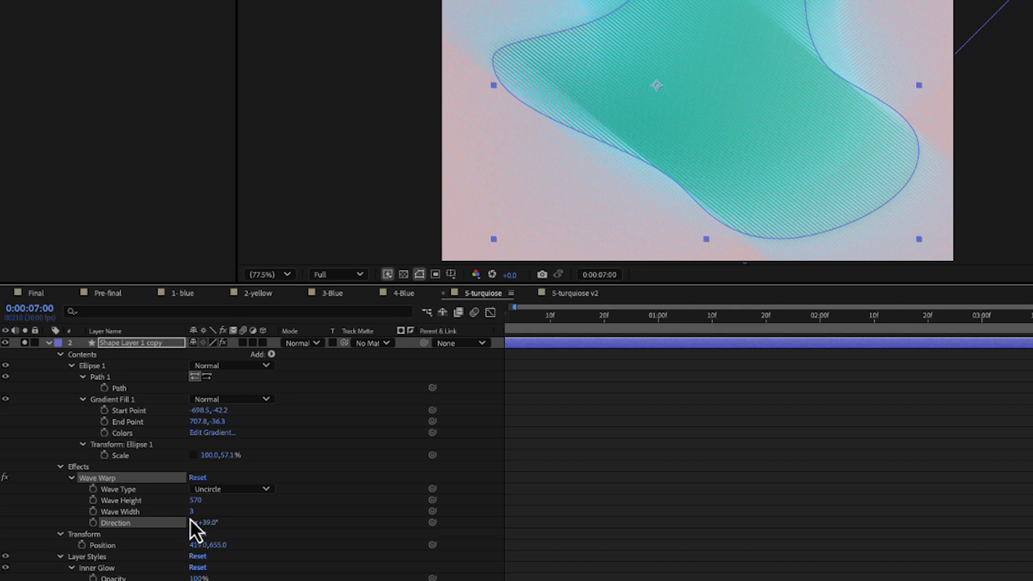
key("ctrl+alt+y")
left_click(114, 355)
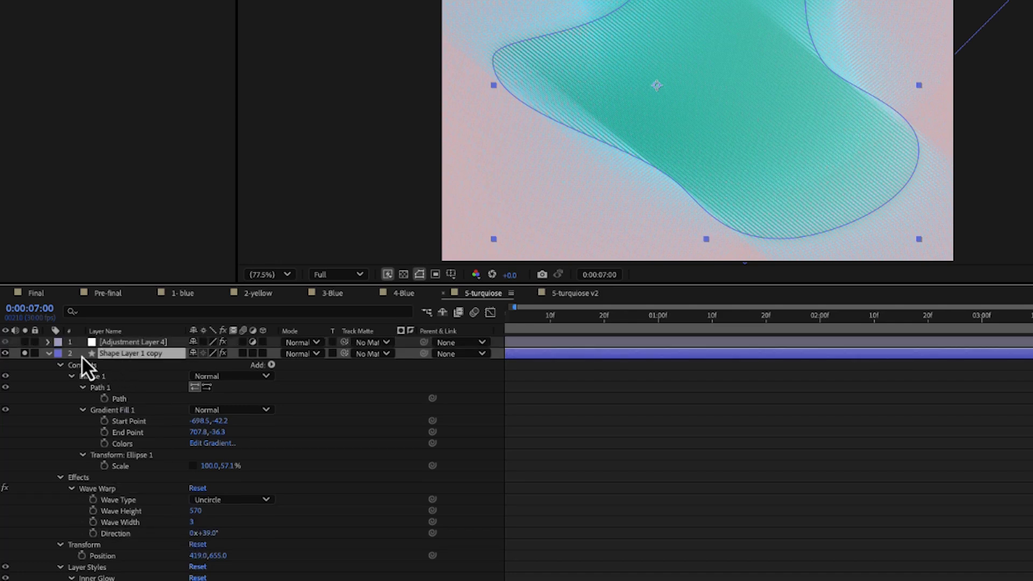
left_click(48, 354)
Include Adjustment Layer 4 in the soloed view of 5-turquoise and reveal its Fast Box Blur radius.
left_click(114, 345)
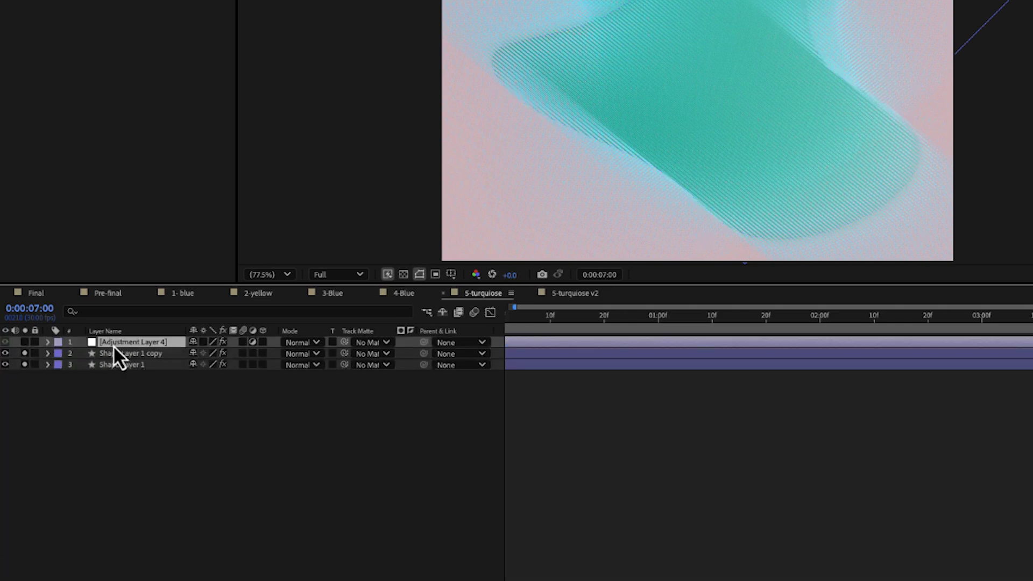
left_click(27, 344)
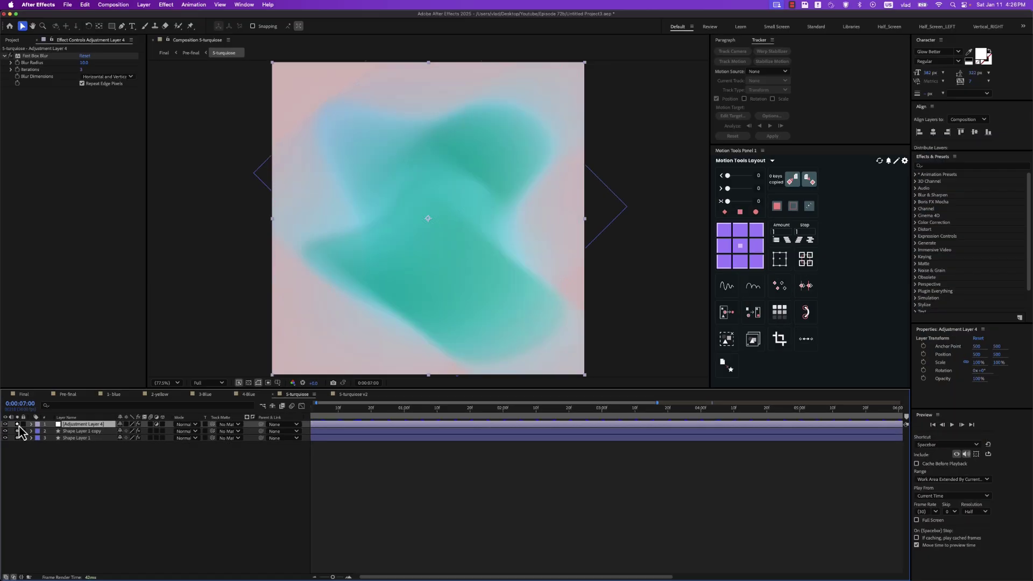
key("u")
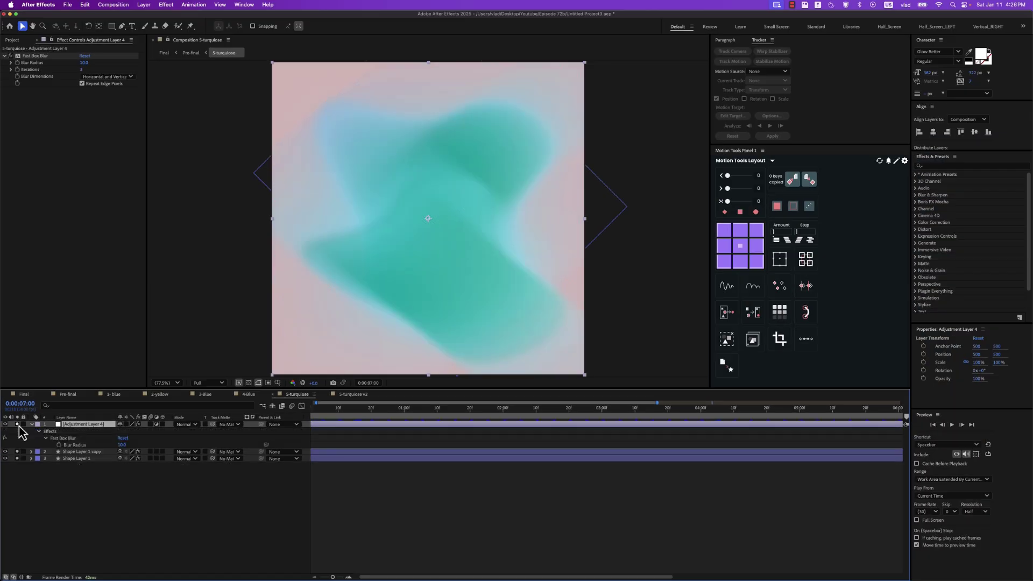
left_click(76, 445)
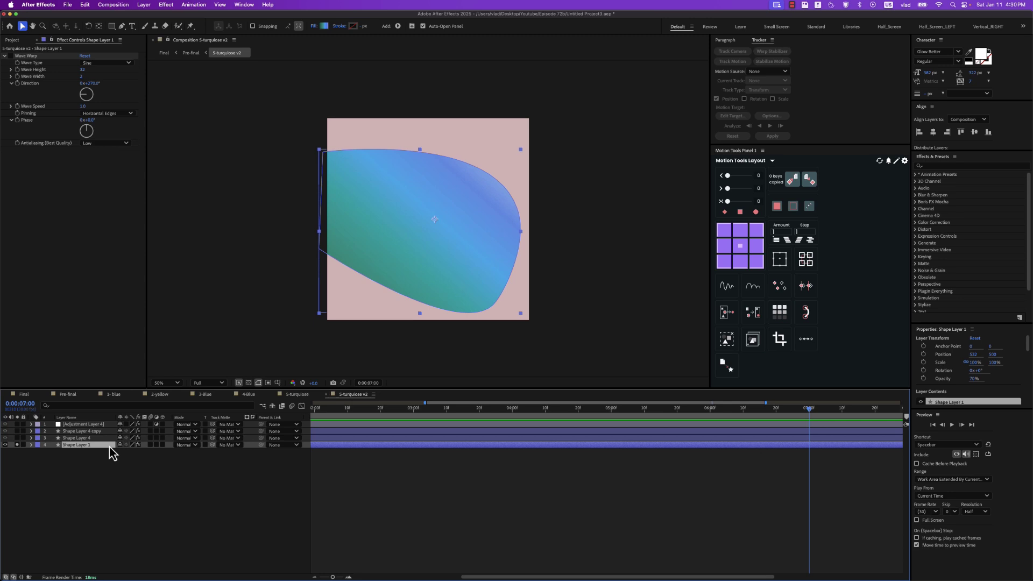
Inspect the linear gradient fill colours of Shape Layer 1 in 5-turquoise v2, leaving them unedited.
left_click(325, 28)
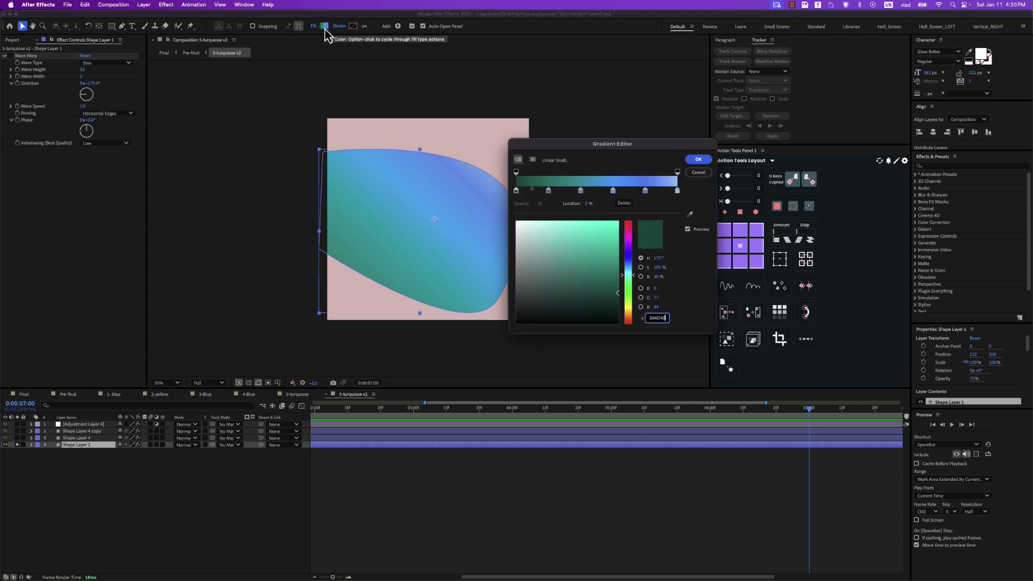
left_click_drag(597, 150, 609, 173)
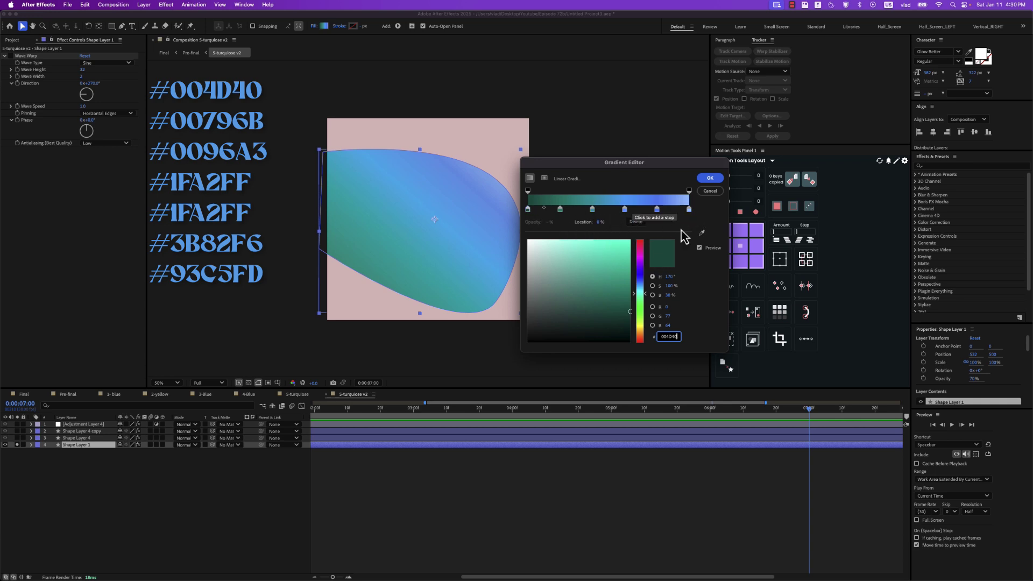
left_click(713, 192)
Reveal the modified properties of Shape Layer 1 and check the colour of its Inner Glow.
key("u")
key("u")
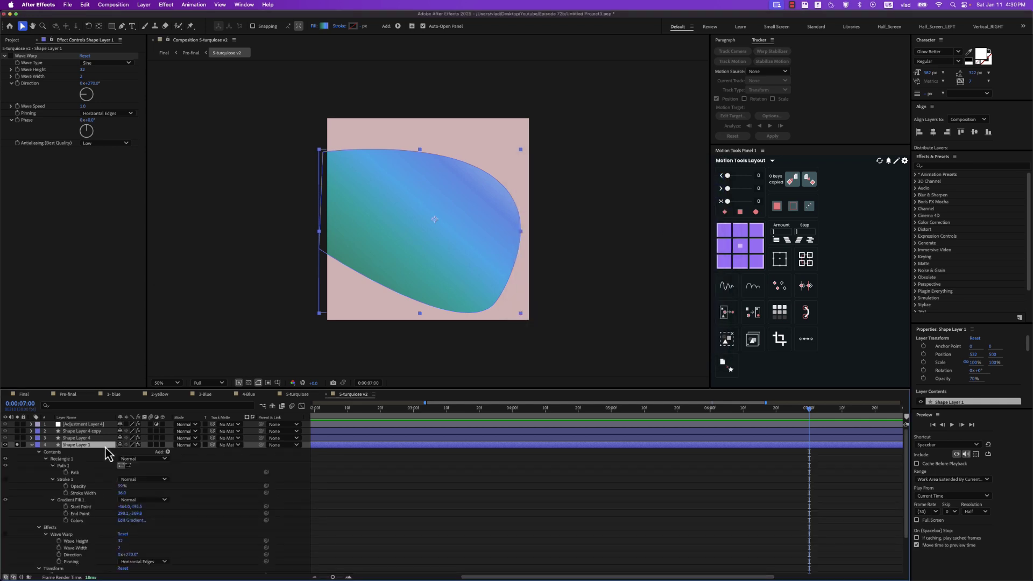
scroll(106, 455, "down", 8)
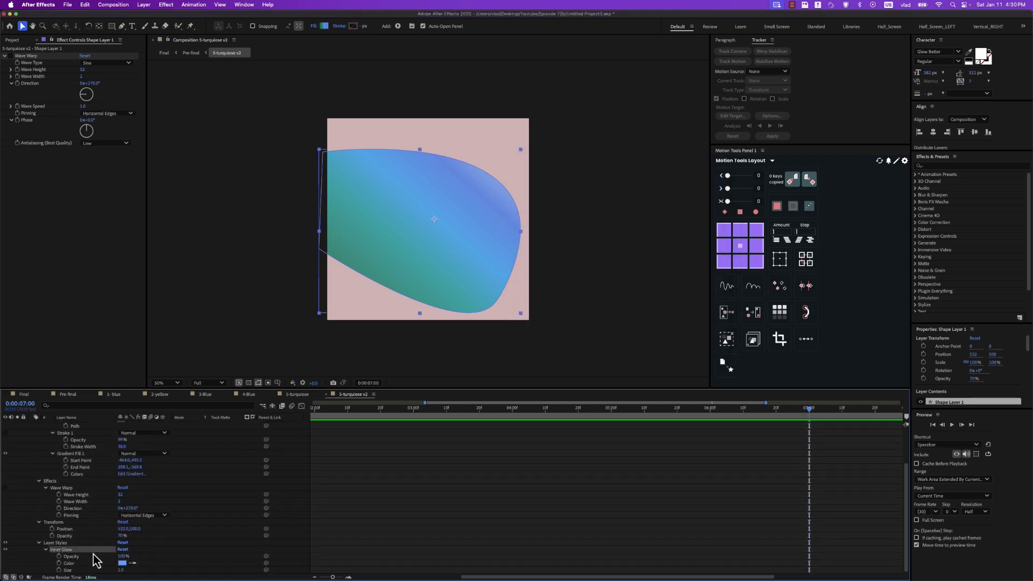
left_click(123, 564)
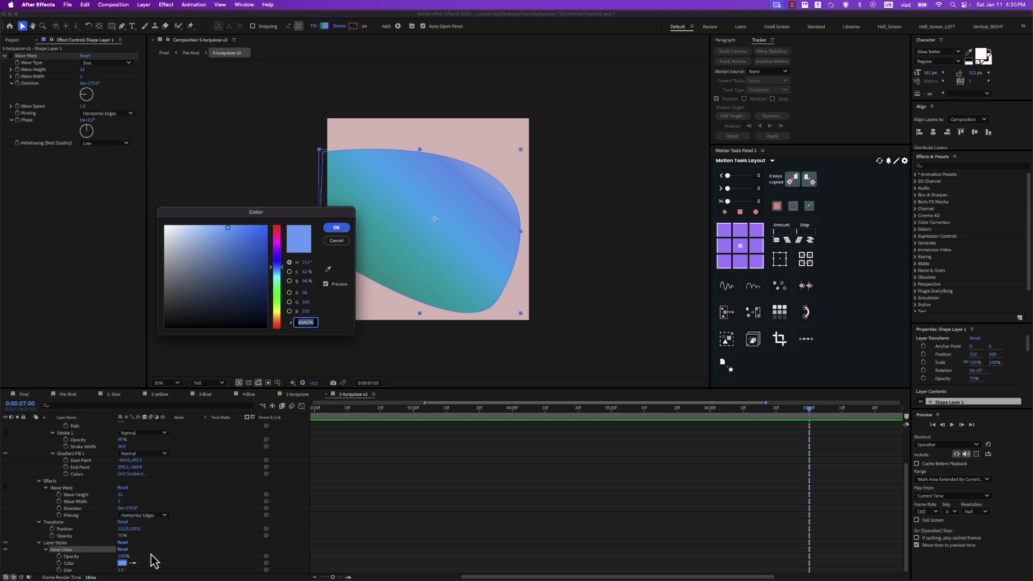
key("Return")
Turn on the Wave Warp effect of Shape Layer 1 in 5-turquoise v2 and check its settings.
scroll(104, 550, "up", 3)
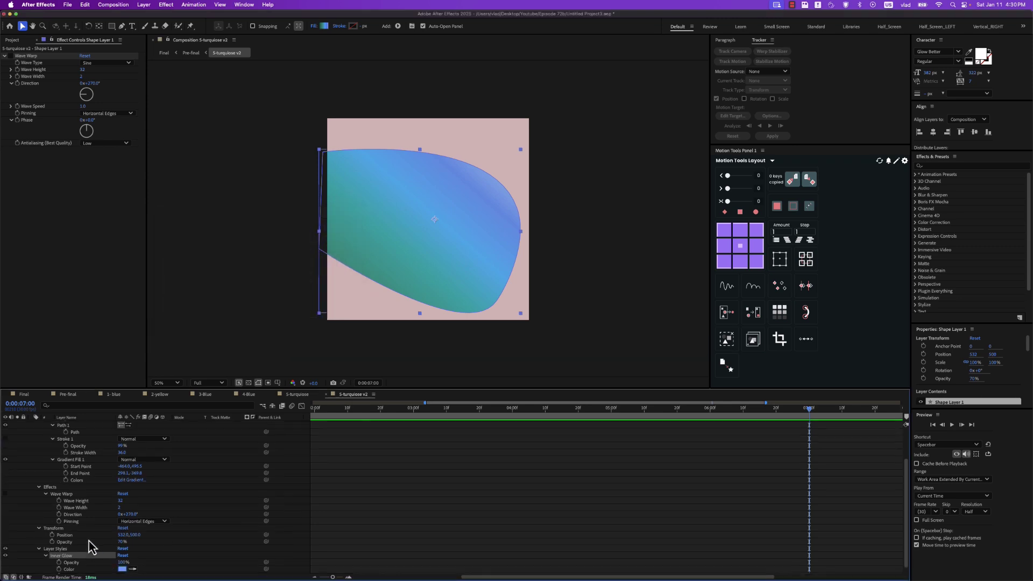
left_click(63, 518)
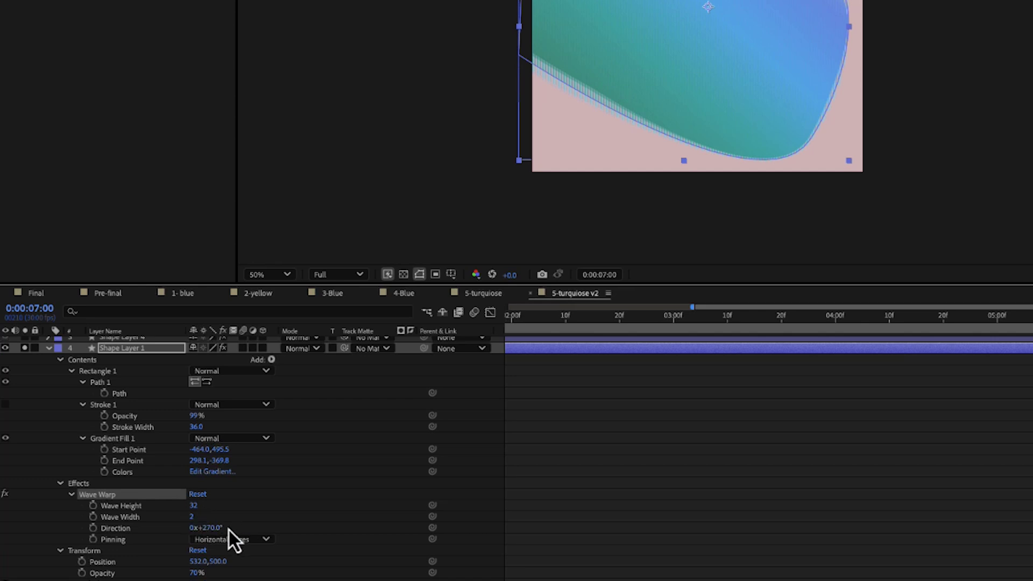
scroll(169, 502, "up", 1)
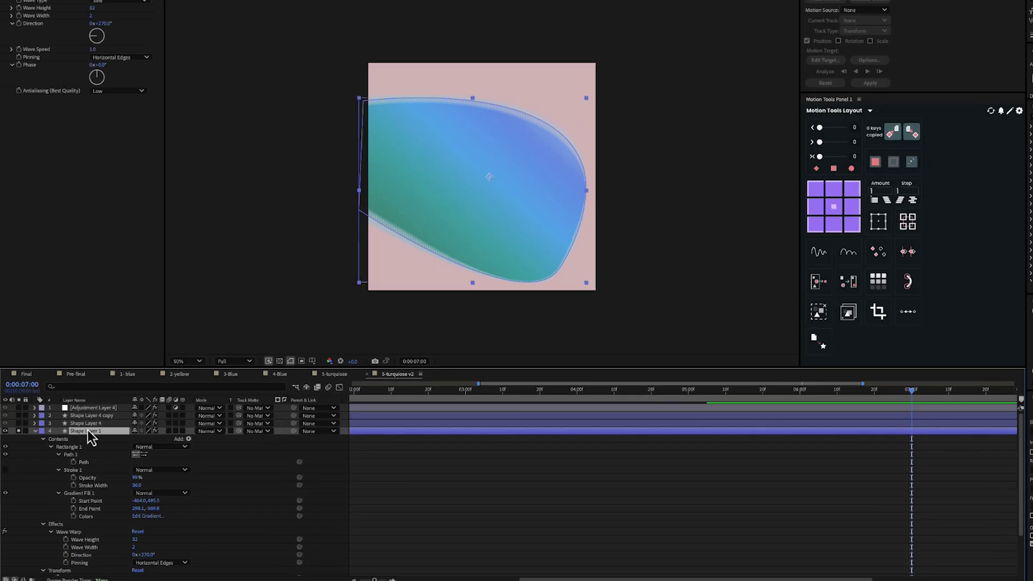
Include Shape Layer 4 in the soloed view of 5-turquoise v2 and collapse Shape Layer 1's properties.
left_click(122, 364)
left_click(24, 365)
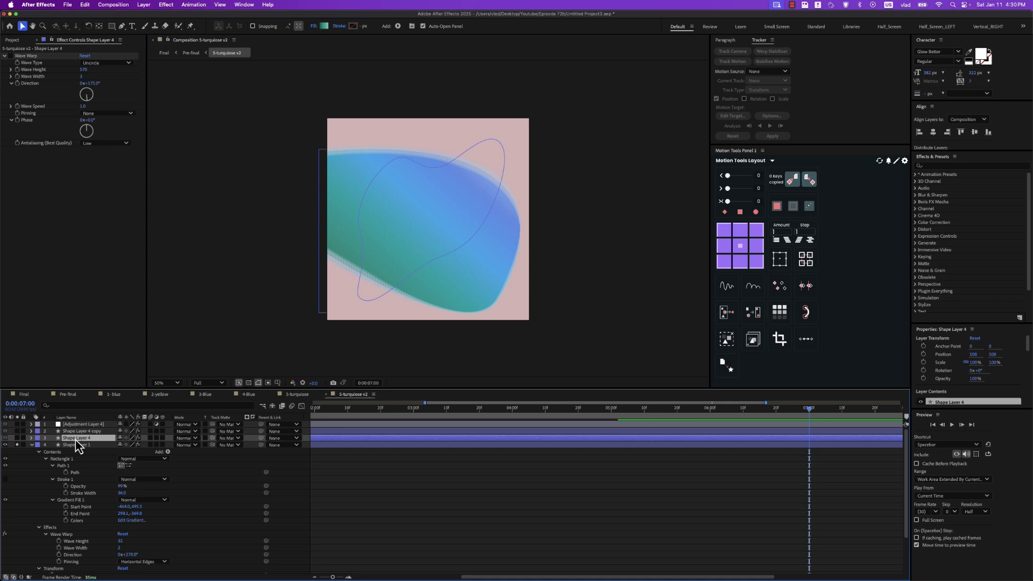
left_click(17, 445)
left_click(31, 445)
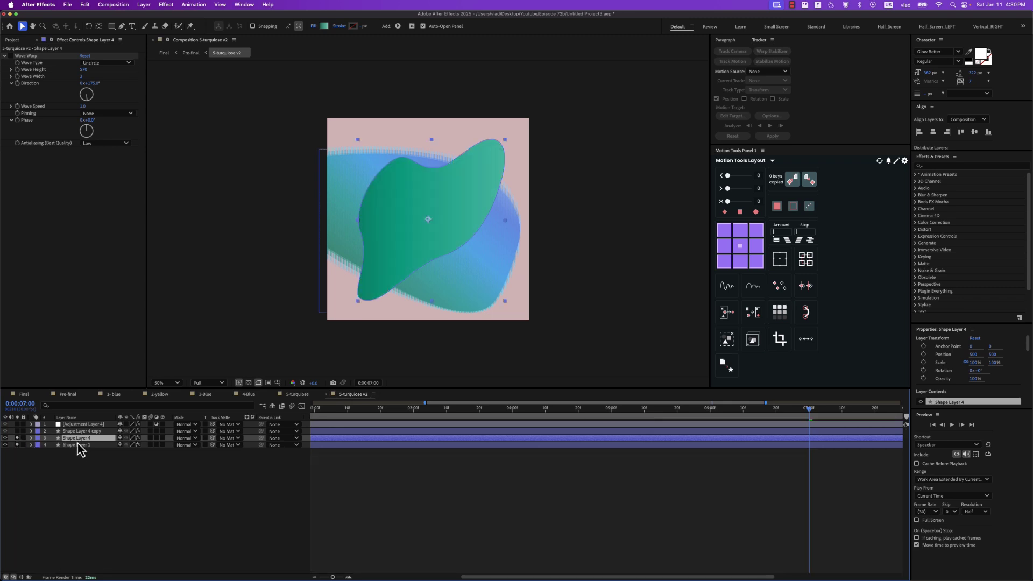
Reveal the modified properties of Shape Layer 4 and check its Inner Glow settings.
key("u")
key("u")
scroll(124, 495, "down", 1)
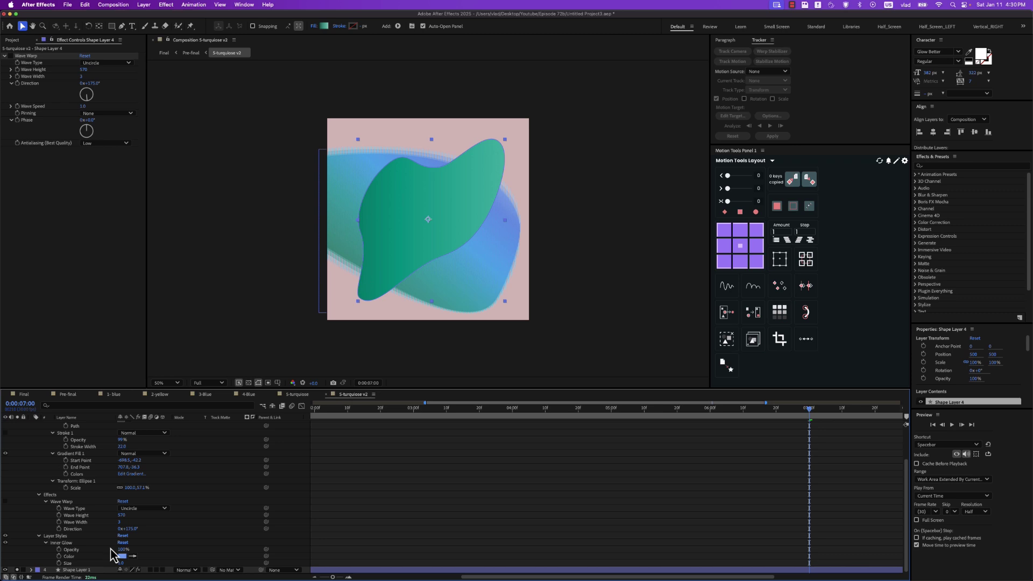
scroll(106, 544, "up", 3)
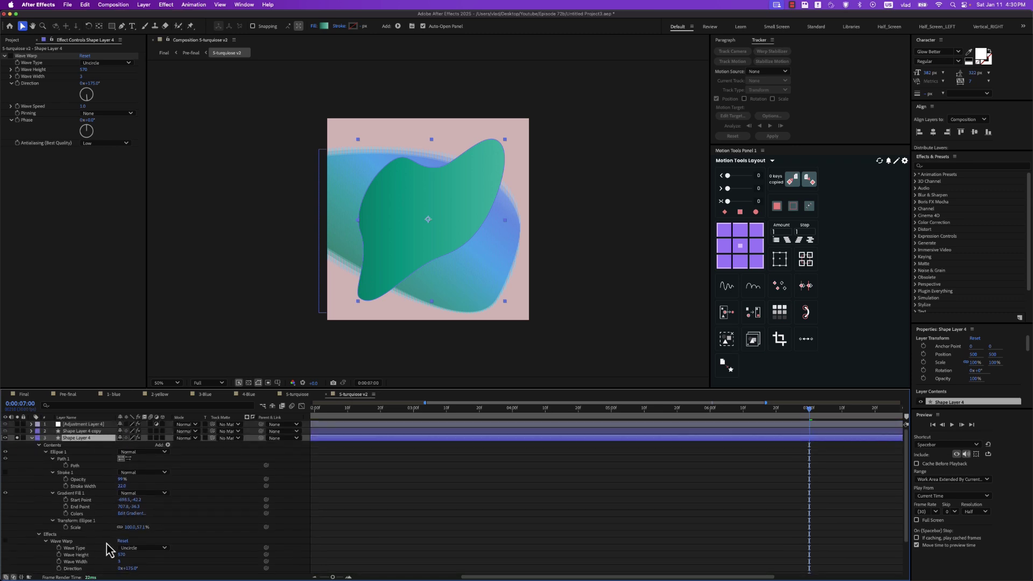
Turn on the Wave Warp effect of Shape Layer 4, check its wave type and direction, and collapse the layer's properties.
left_click(65, 541)
left_click(5, 541)
scroll(97, 527, "down", 1)
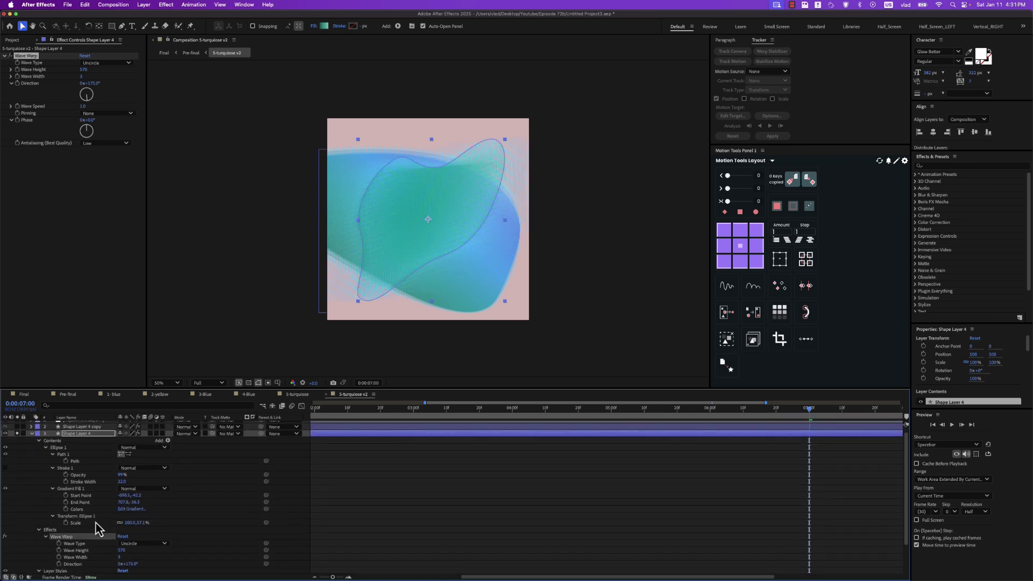
scroll(99, 530, "down", 2)
left_click(83, 512)
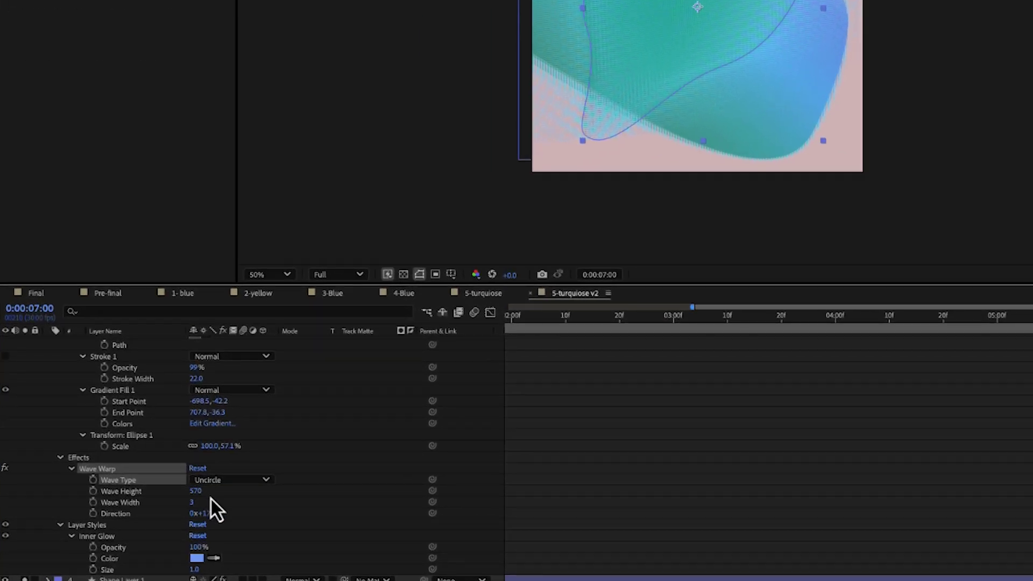
left_click(125, 515)
scroll(125, 490, "up", 3)
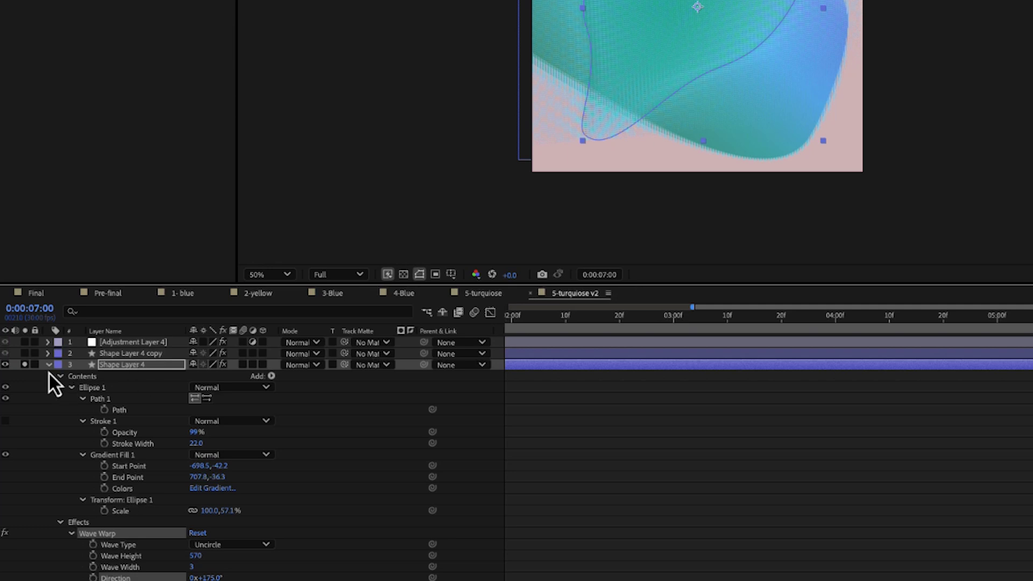
left_click(49, 365)
Include Shape Layer 4 copy in the soloed view and reveal its modified properties, checking the Inner Glow settings.
left_click(114, 354)
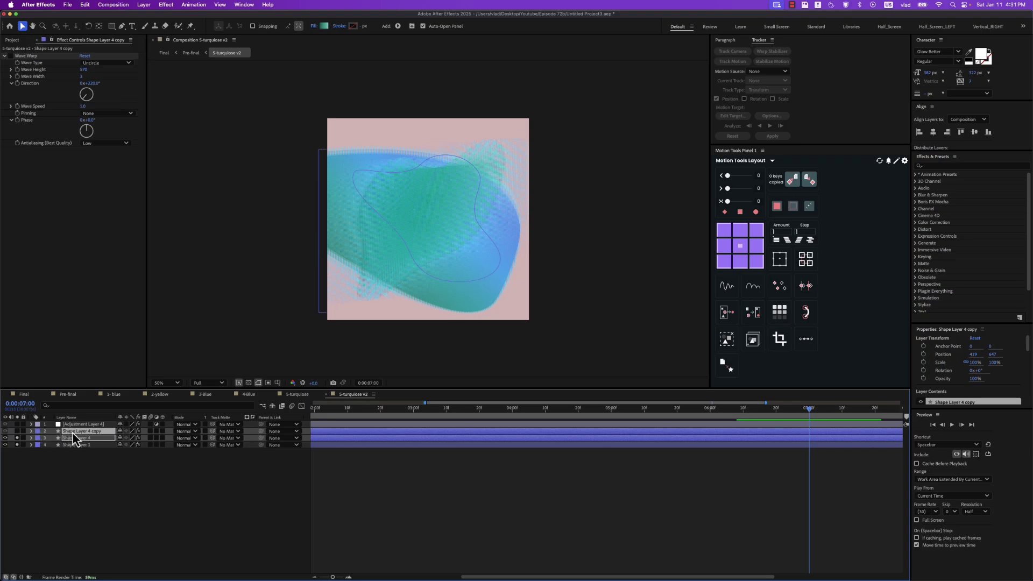
left_click(69, 466)
left_click(64, 431)
left_click(16, 438)
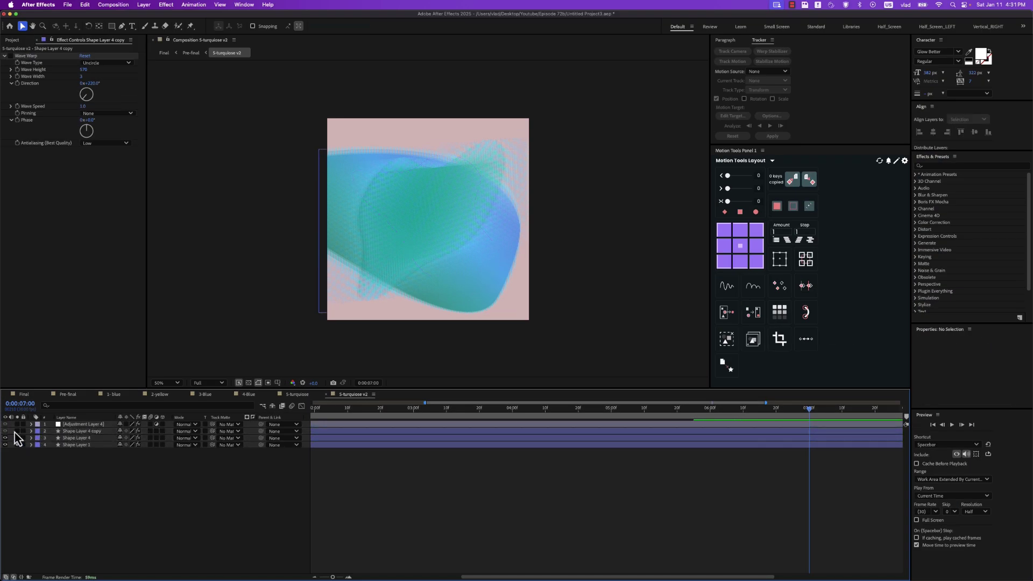
left_click(81, 431)
key("u")
key("u")
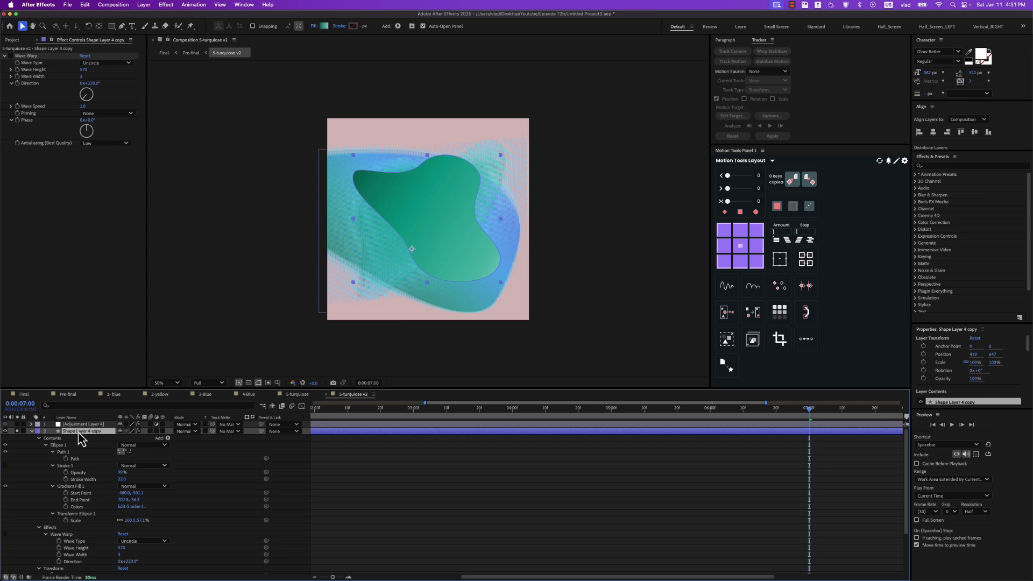
scroll(94, 453, "down", 4)
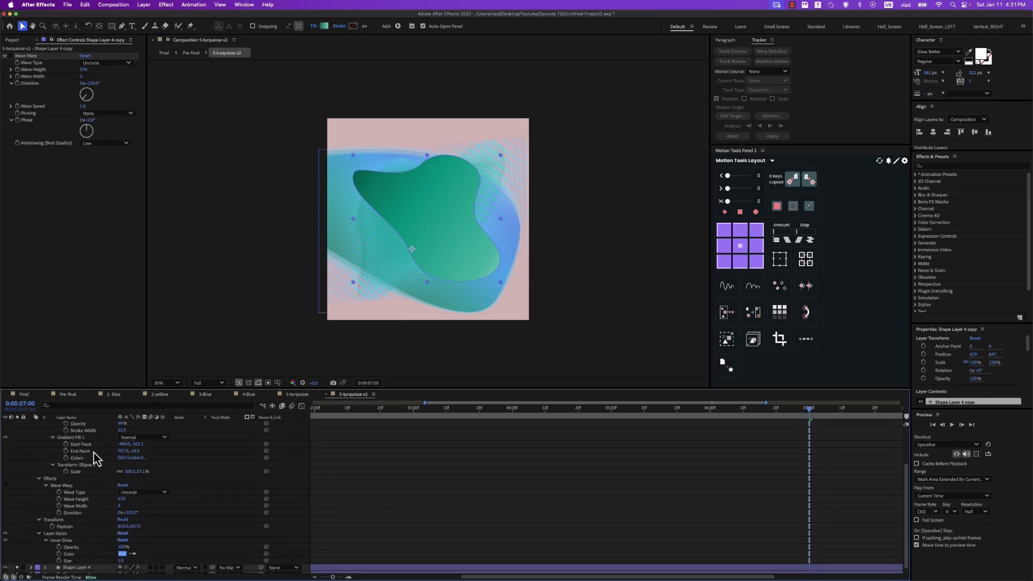
left_click(75, 544)
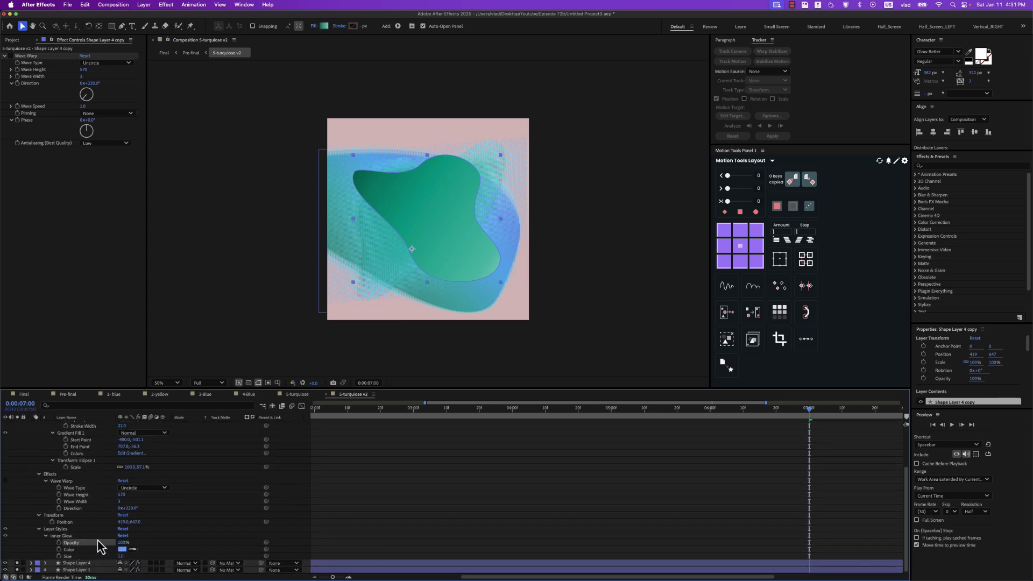
Turn on the Wave Warp effect of Shape Layer 4 copy, check its settings, and collapse the layer's properties.
scroll(100, 547, "up", 2)
left_click(64, 503)
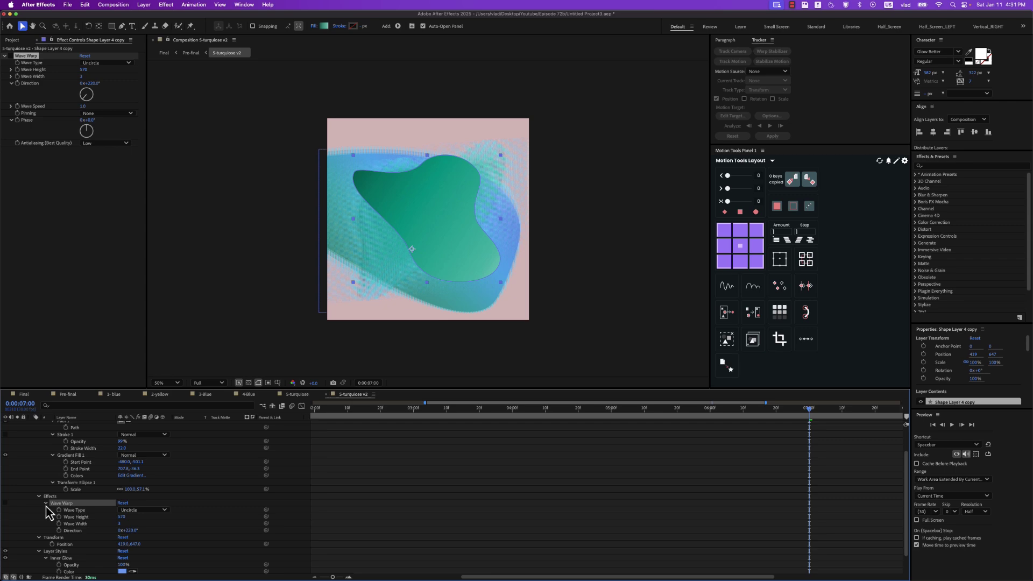
left_click(5, 502)
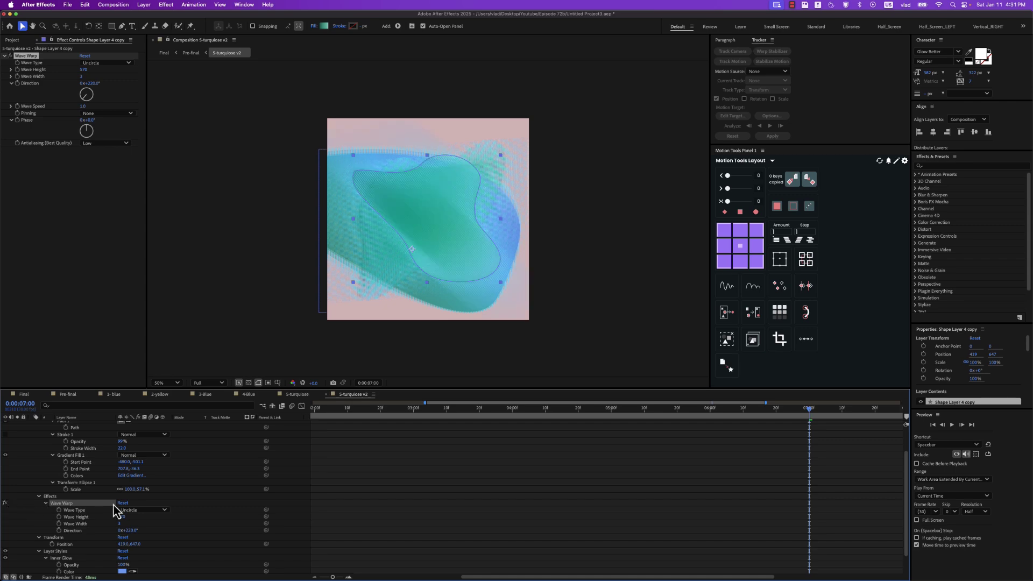
scroll(114, 505, "down", 2)
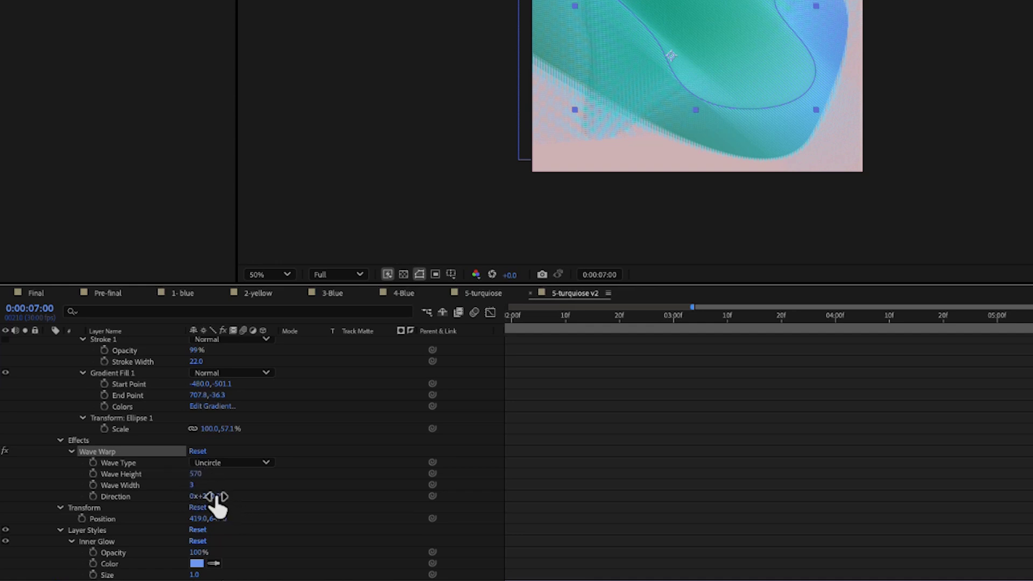
scroll(156, 466, "up", 3)
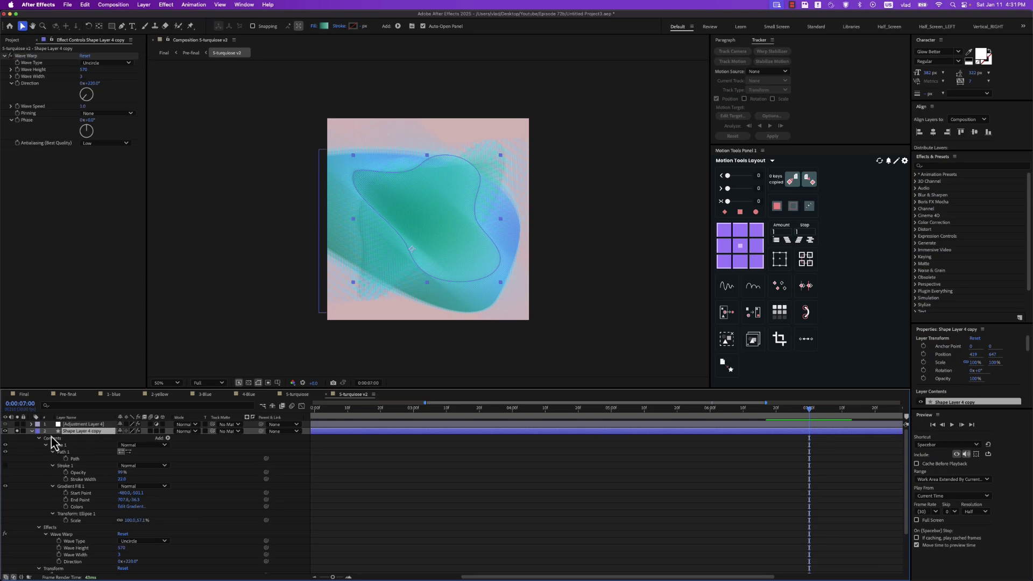
left_click(31, 432)
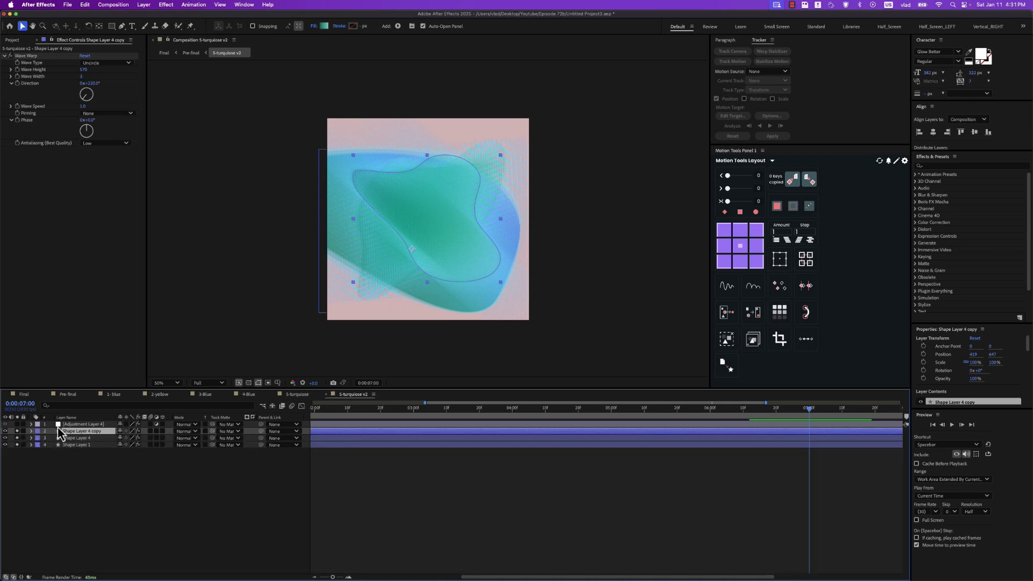
Include Adjustment Layer 4 in the soloed view of 5-turquoise v2 and reveal its Fast Box Blur radius.
left_click(71, 425)
left_click(18, 425)
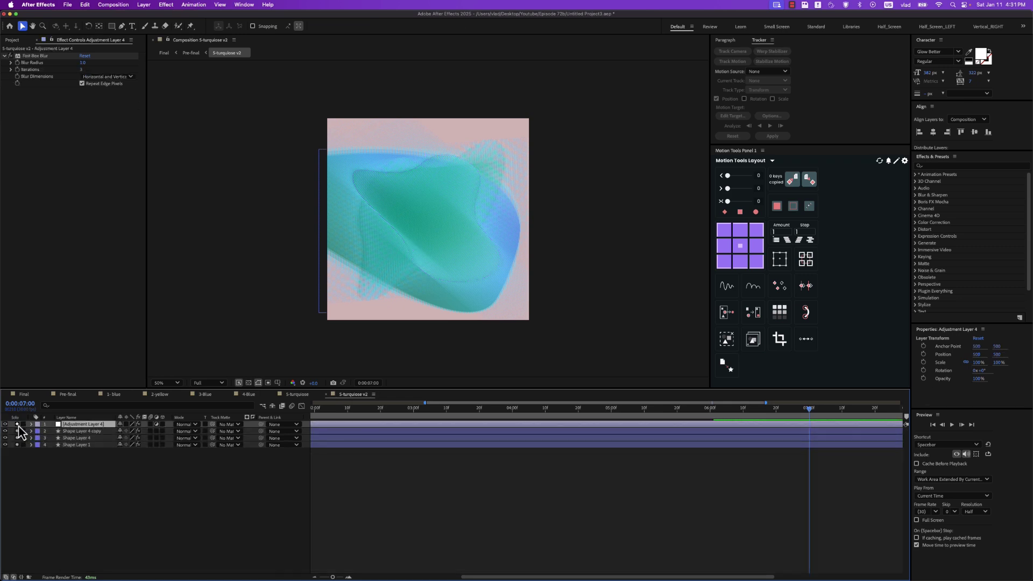
key("u")
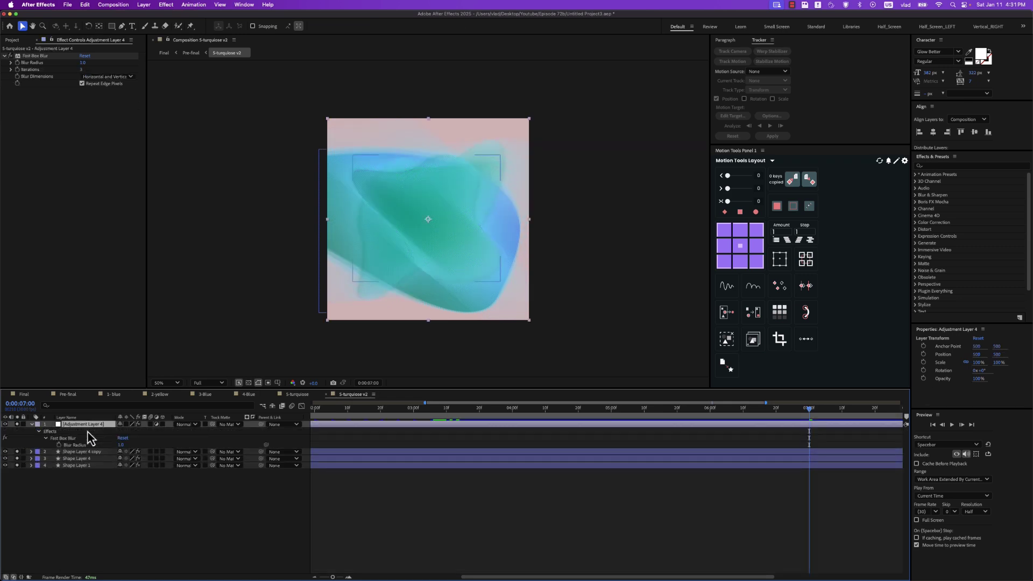
left_click(84, 447)
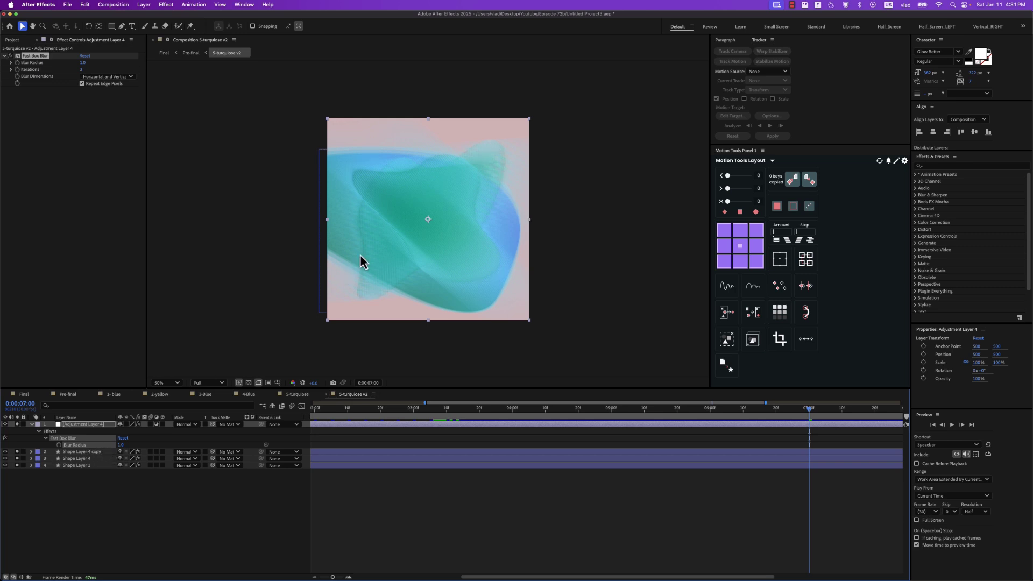
Compare the blended shapes up close with Adjustment Layer 4's Fast Box Blur switched off and on.
key("period")
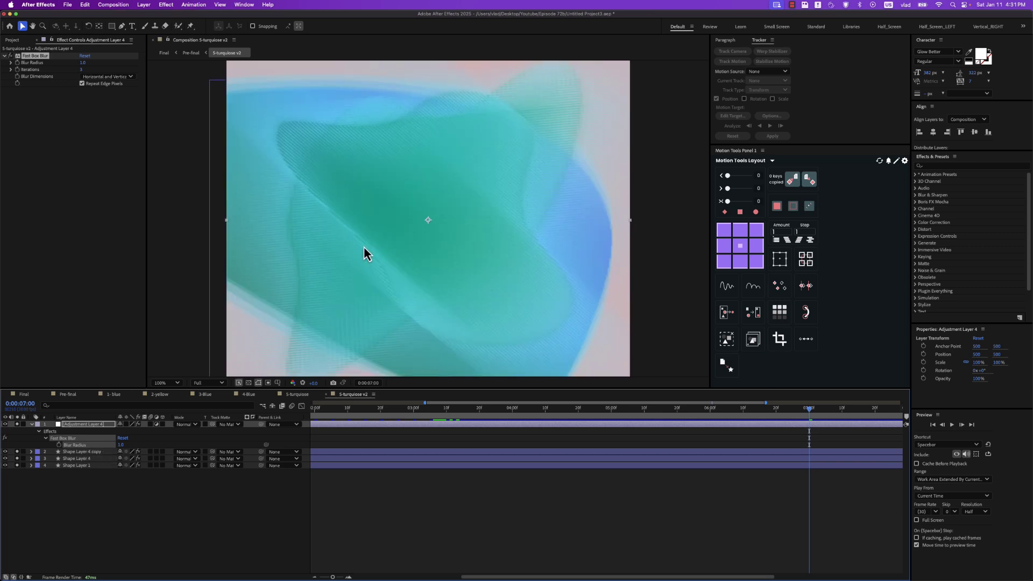
left_click(5, 438)
left_click(5, 438)
left_click(5, 438)
scroll(451, 239, "down", 2)
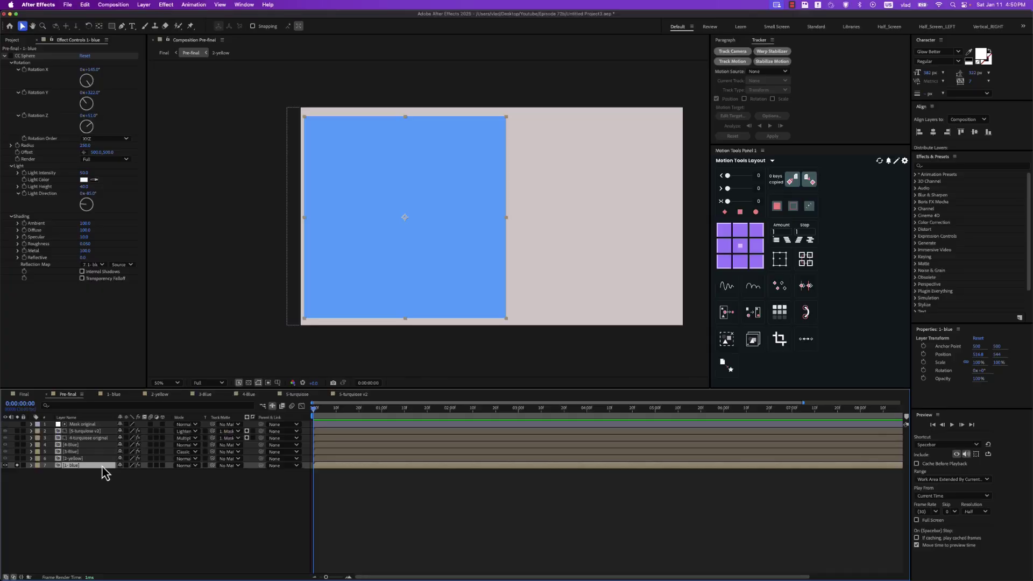
Reveal the modified properties of the 1- blue layer in Pre-final and turn on its CC Sphere effect.
key("u")
key("u")
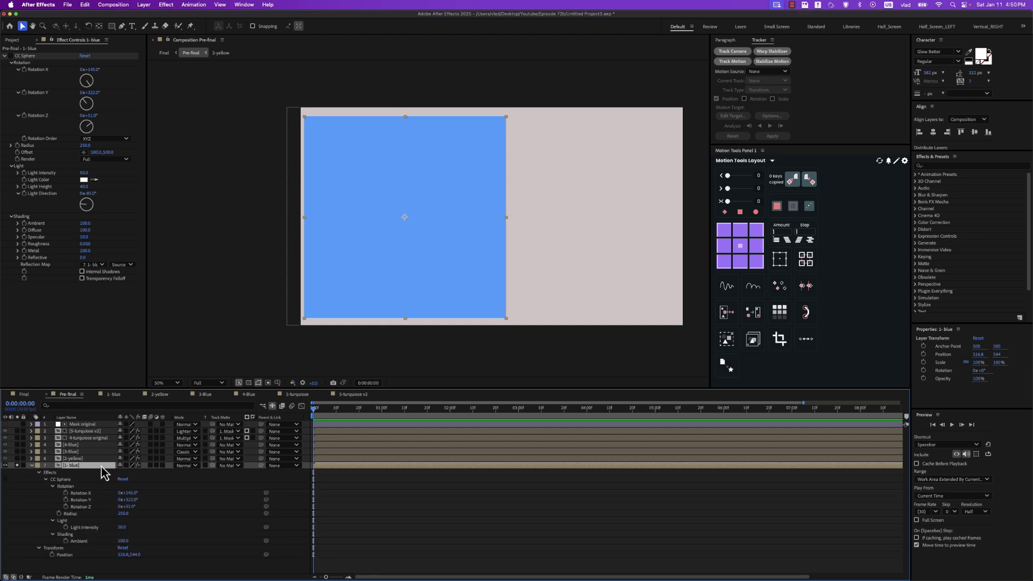
left_click(4, 479)
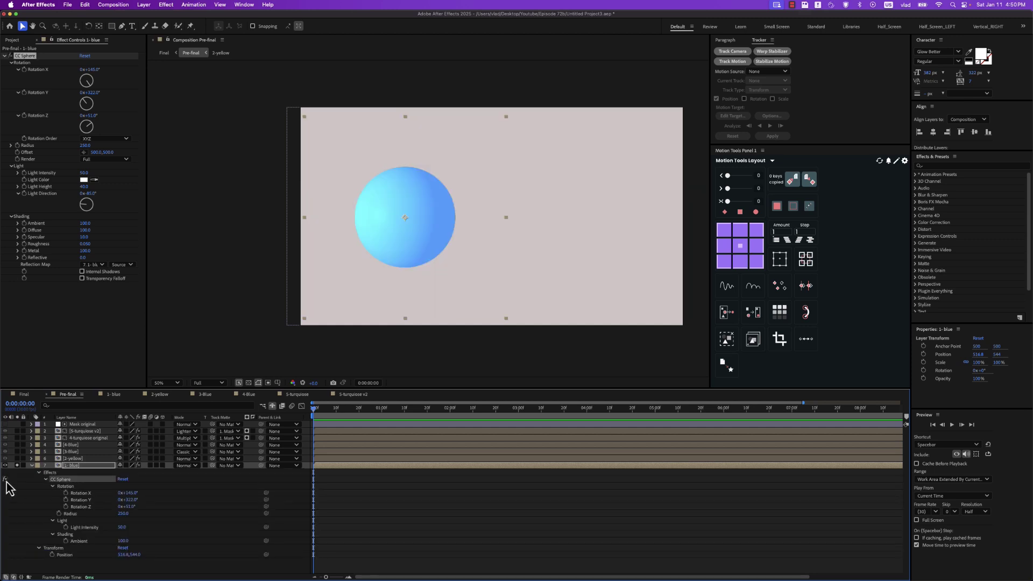
Check the Rotation, Radius and Light Intensity settings of CC Sphere on the 1- blue layer.
left_click(91, 494)
left_click(104, 501)
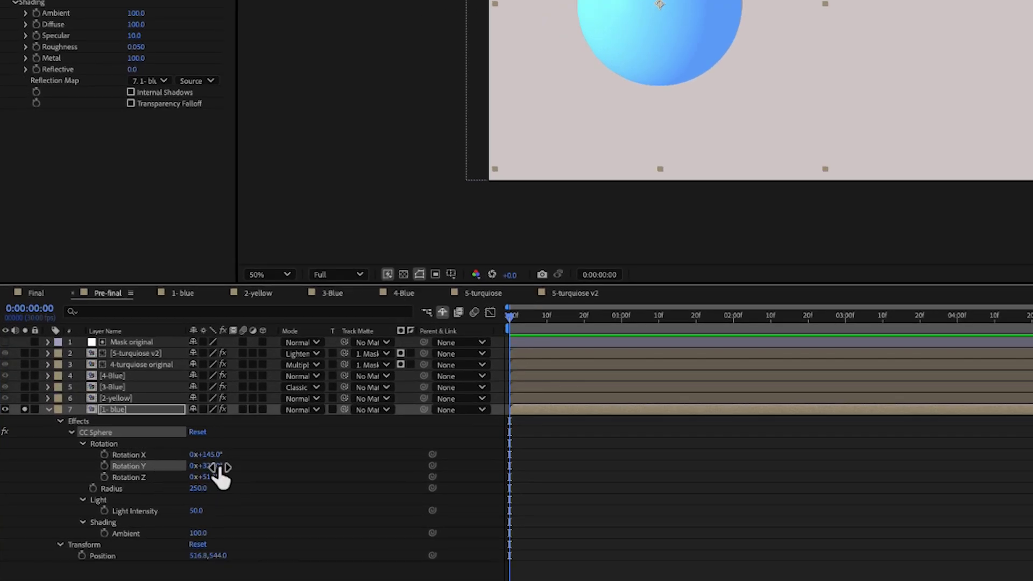
left_click(147, 482)
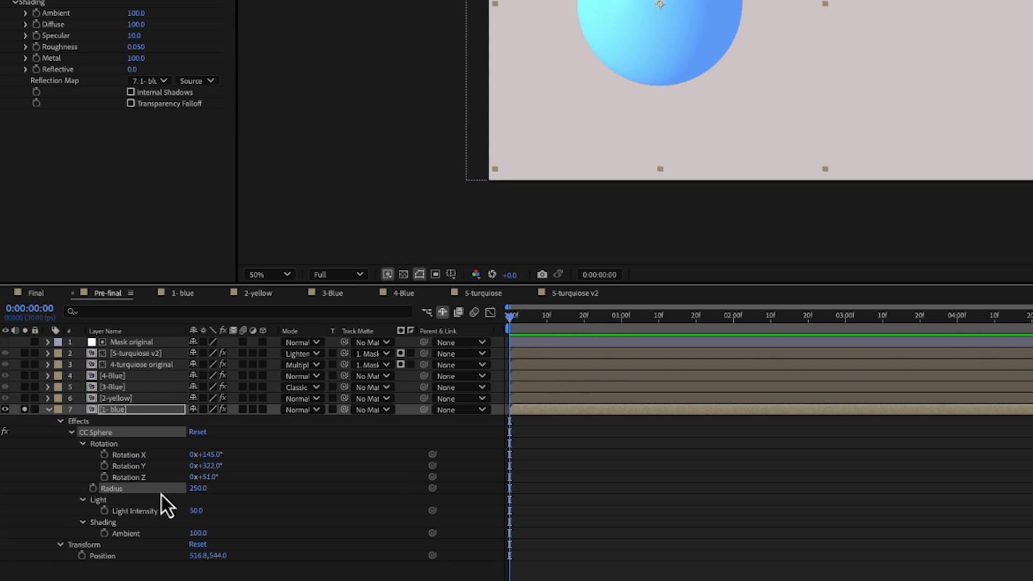
left_click(161, 515)
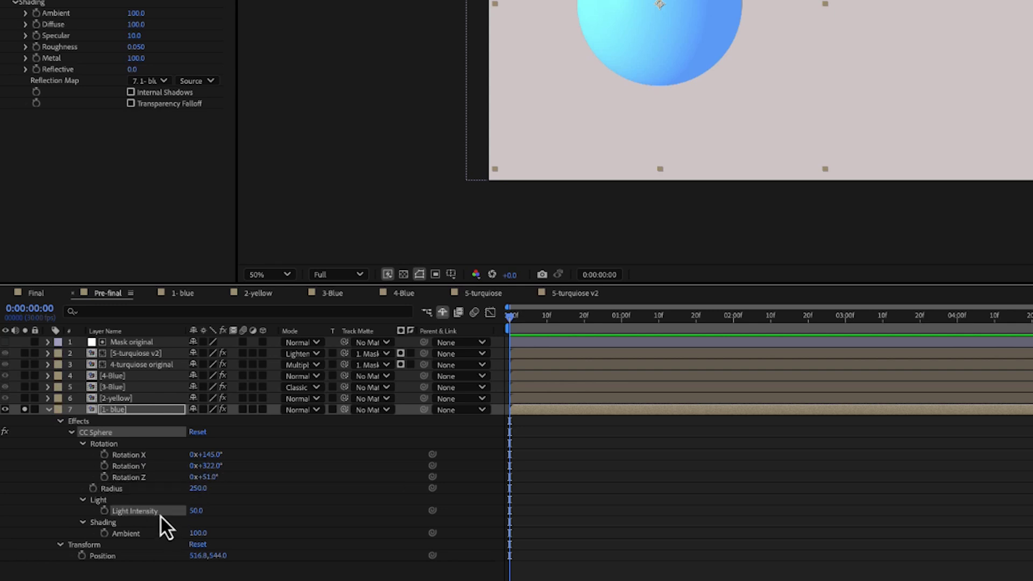
Check the Ambient setting of CC Sphere on the 1- blue layer and collapse the layer's properties.
left_click(143, 533)
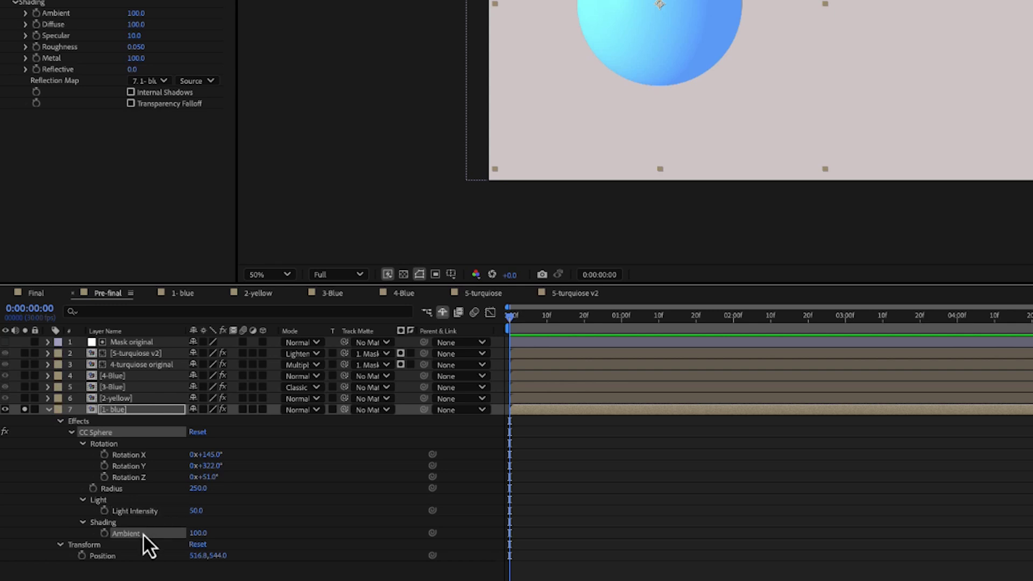
left_click(143, 410)
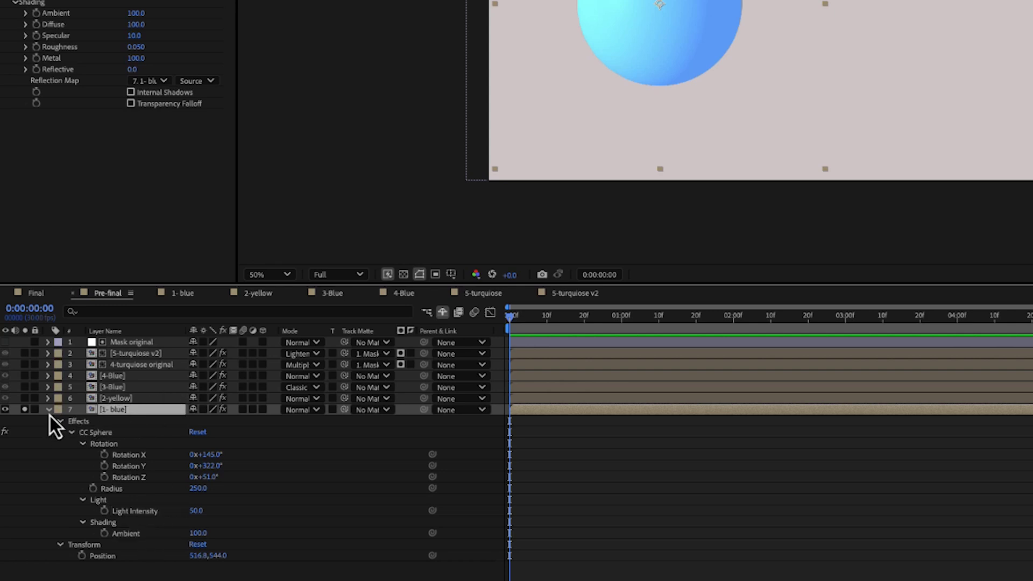
left_click(49, 410)
Add the 2-yellow layer to the soloed view, reveal its modified properties and turn on its CC Sphere effect.
left_click(123, 399)
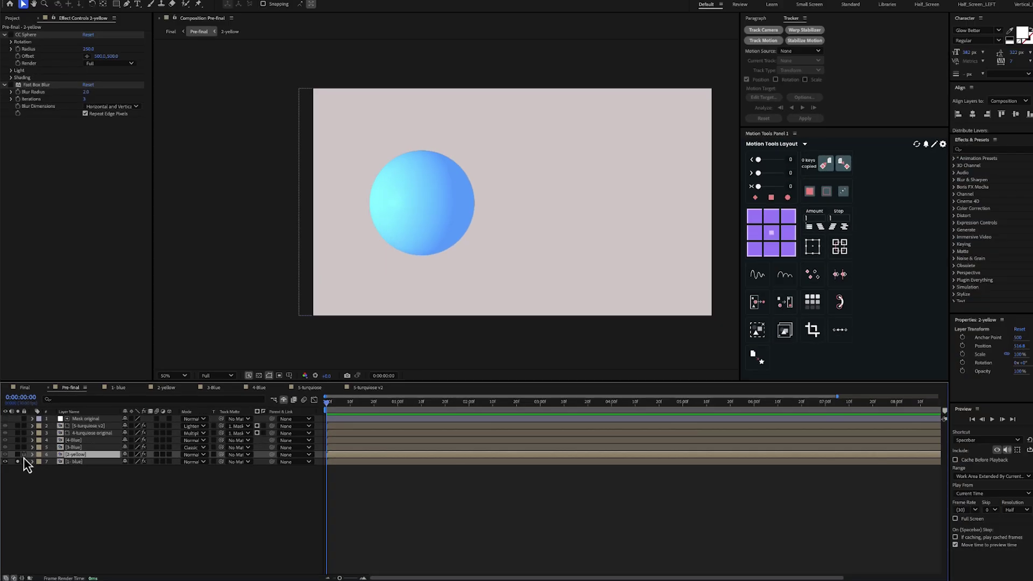
left_click(18, 456)
key("u")
key("u")
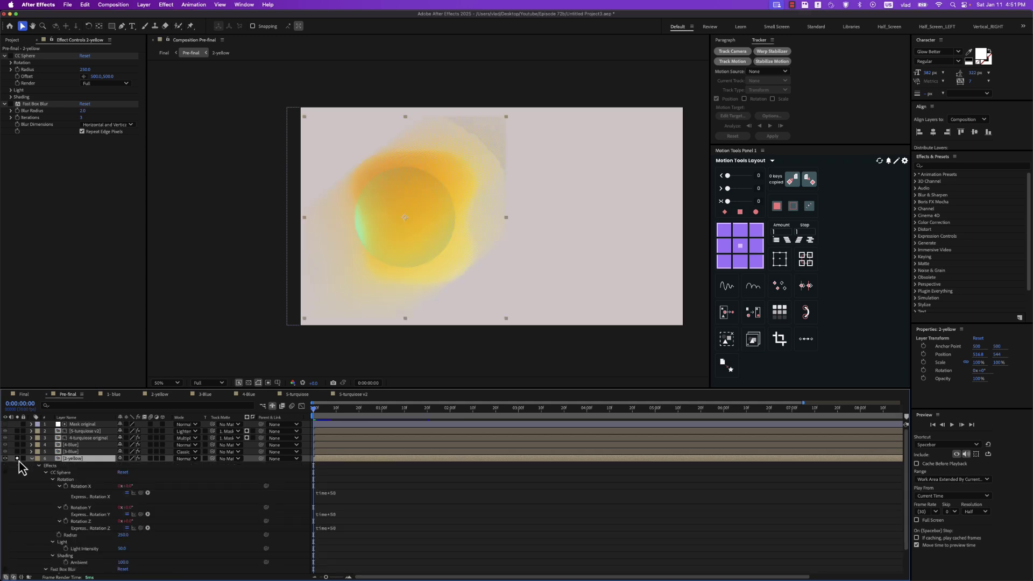
left_click(60, 472)
left_click(5, 472)
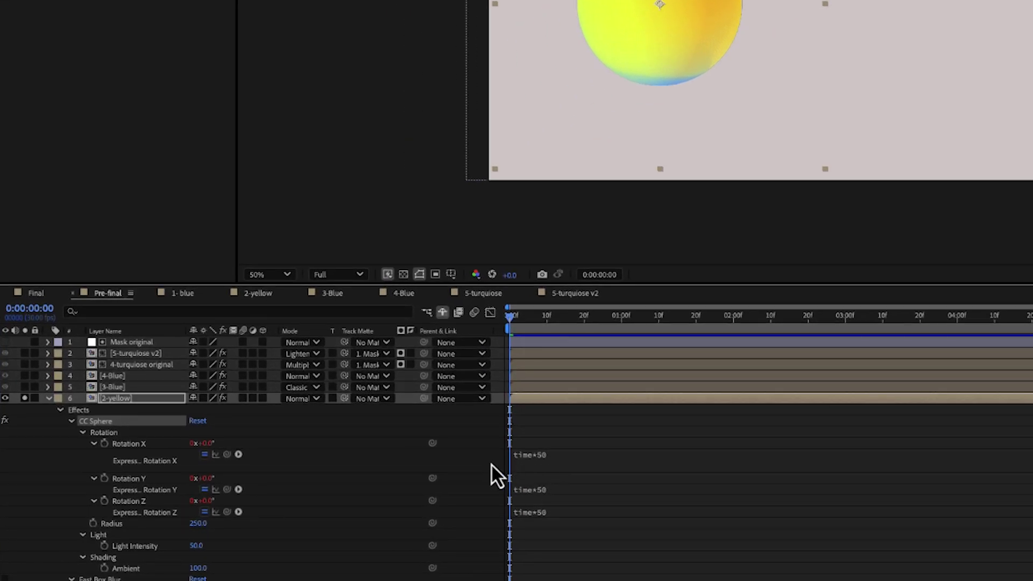
Preview the 2-yellow sphere's rotation driven by its time*50 expressions and return to the first frame.
left_click(541, 455)
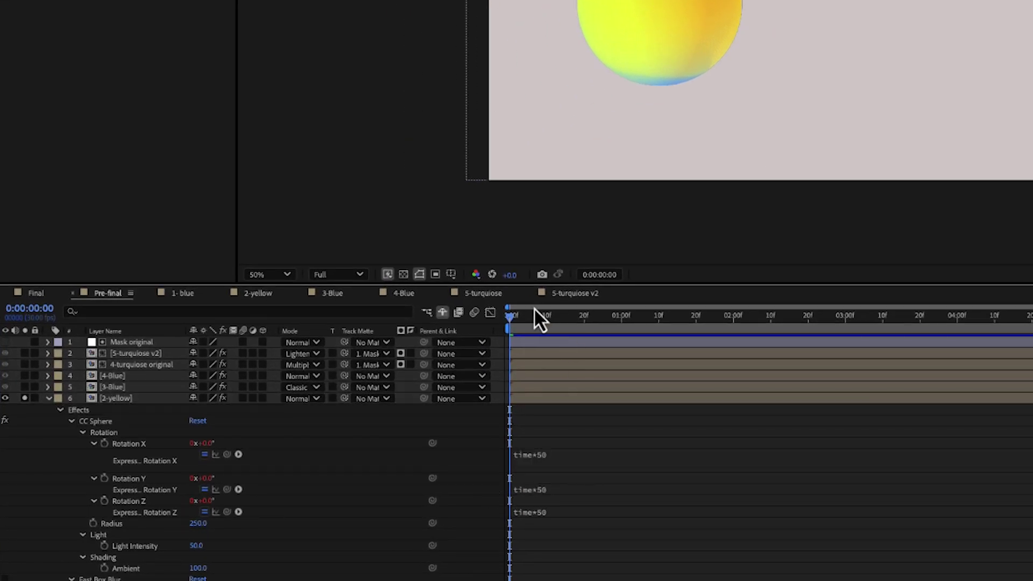
left_click_drag(522, 321, 588, 337)
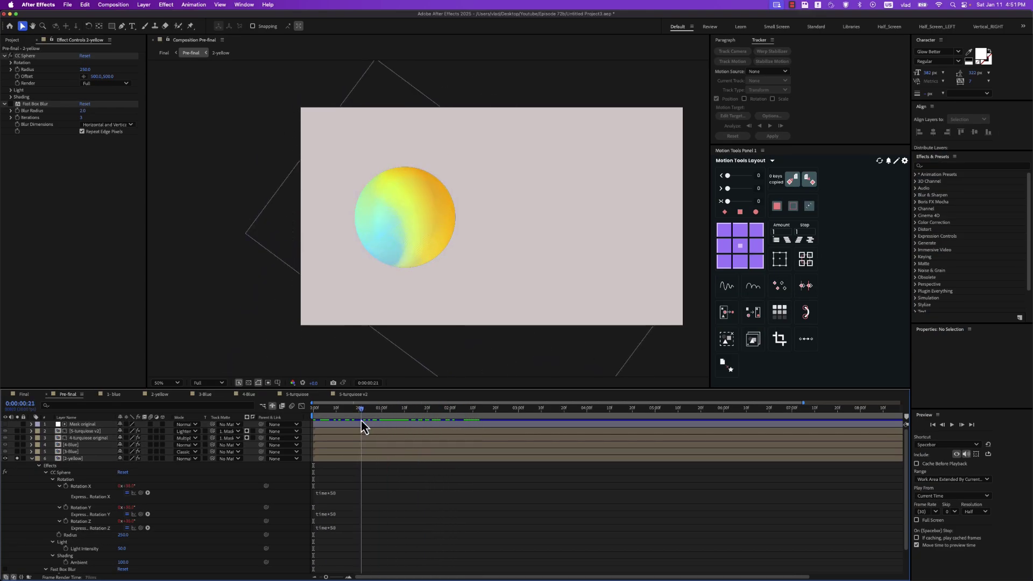
left_click_drag(361, 421, 289, 439)
Turn on Fast Box Blur on the 2-yellow layer and collapse the layer's properties.
scroll(157, 522, "down", 2)
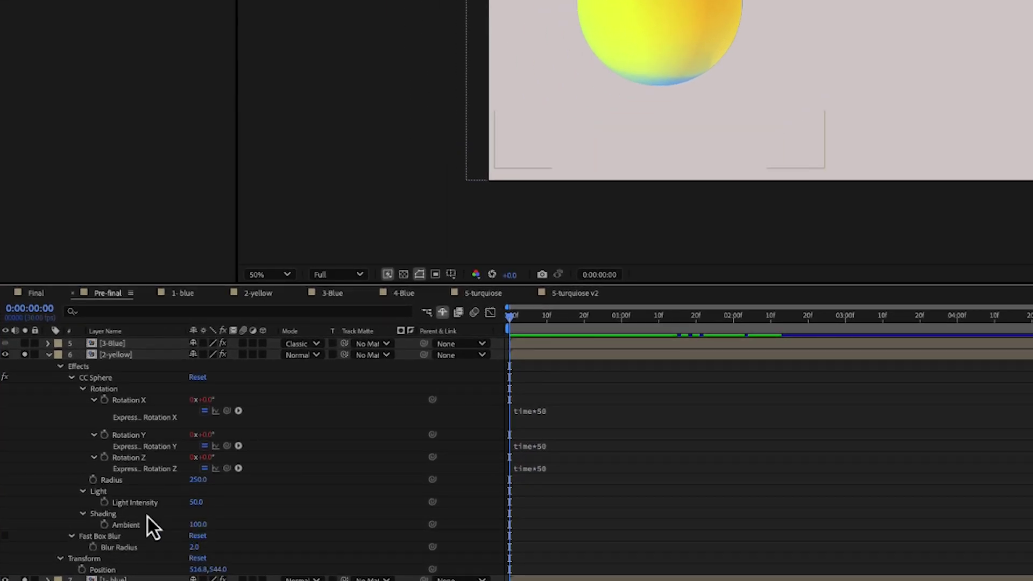
left_click(107, 537)
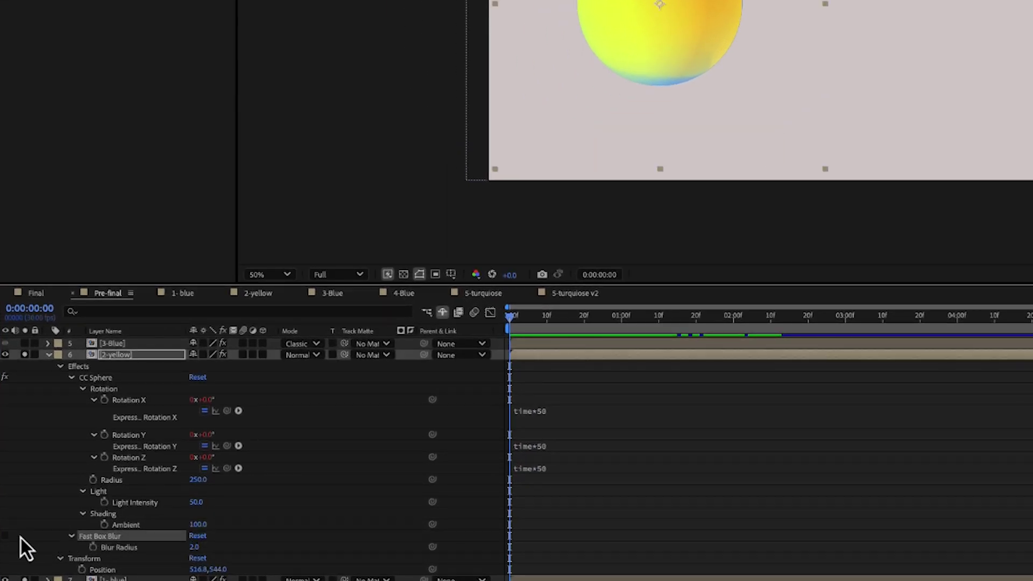
left_click(153, 549, "shift")
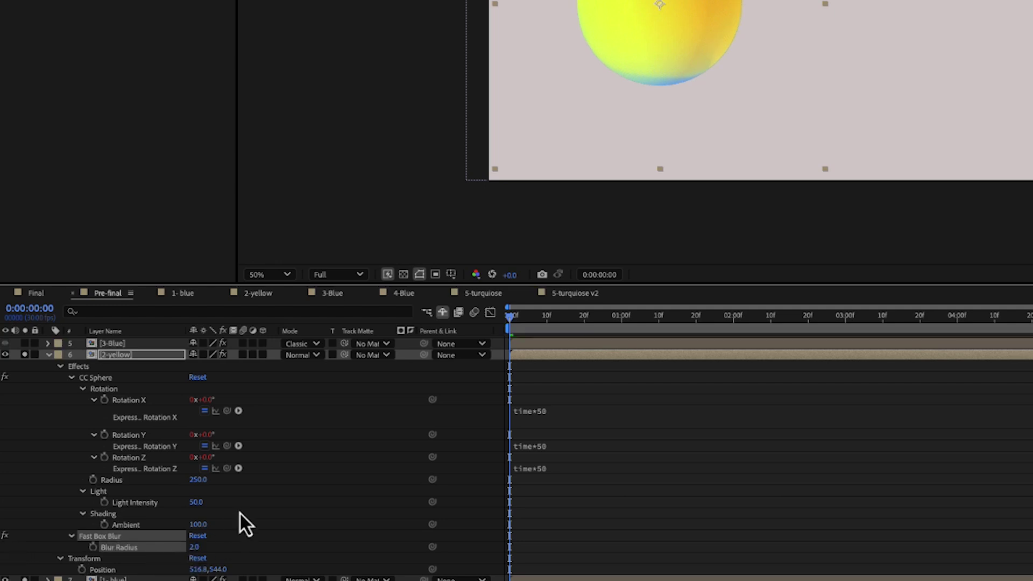
scroll(240, 511, "up", 5)
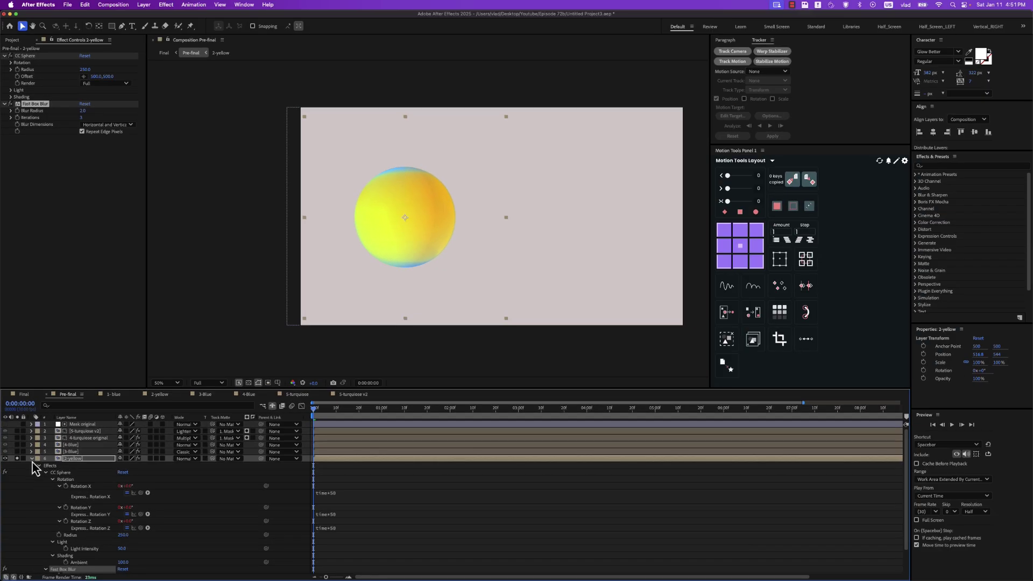
left_click(47, 399)
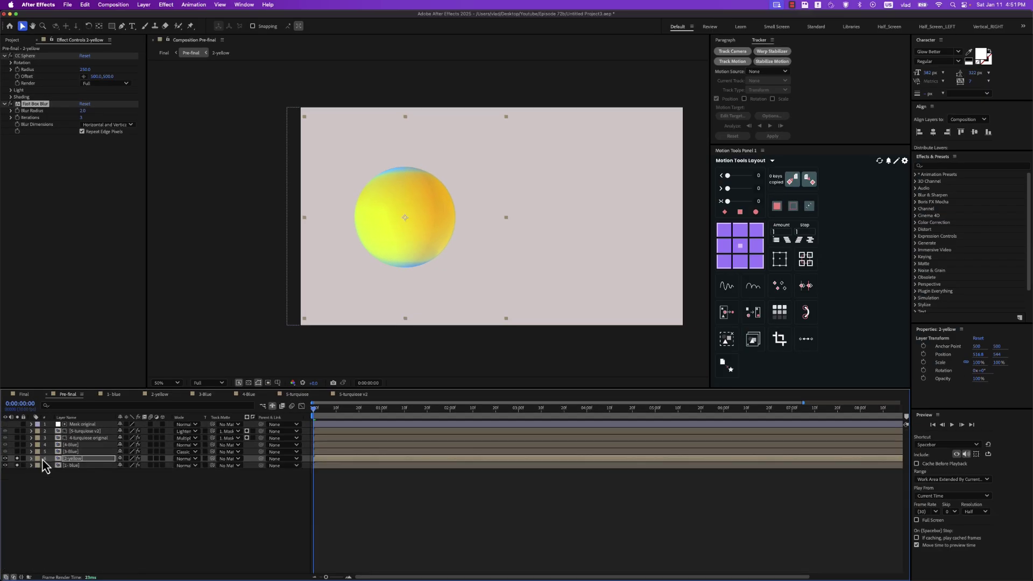
Add the 3-Blue layer to the soloed view and check its blending mode without changing it.
left_click(70, 452)
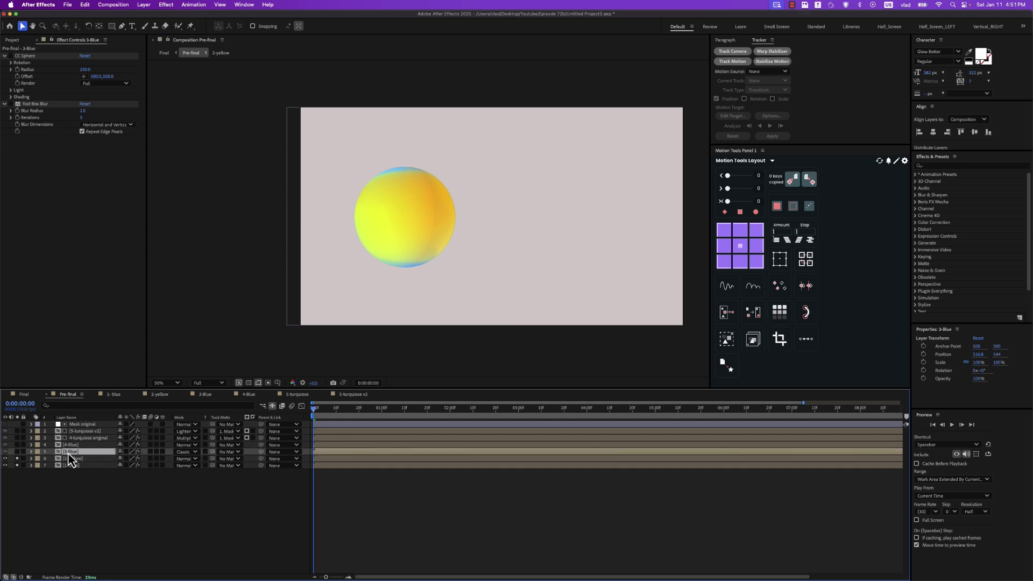
left_click(17, 456)
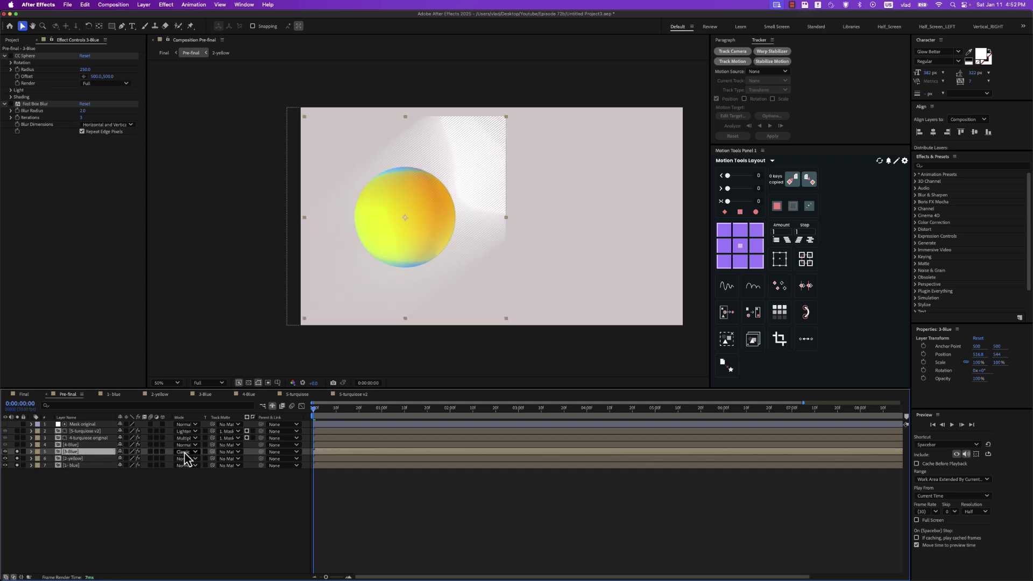
left_click(185, 452)
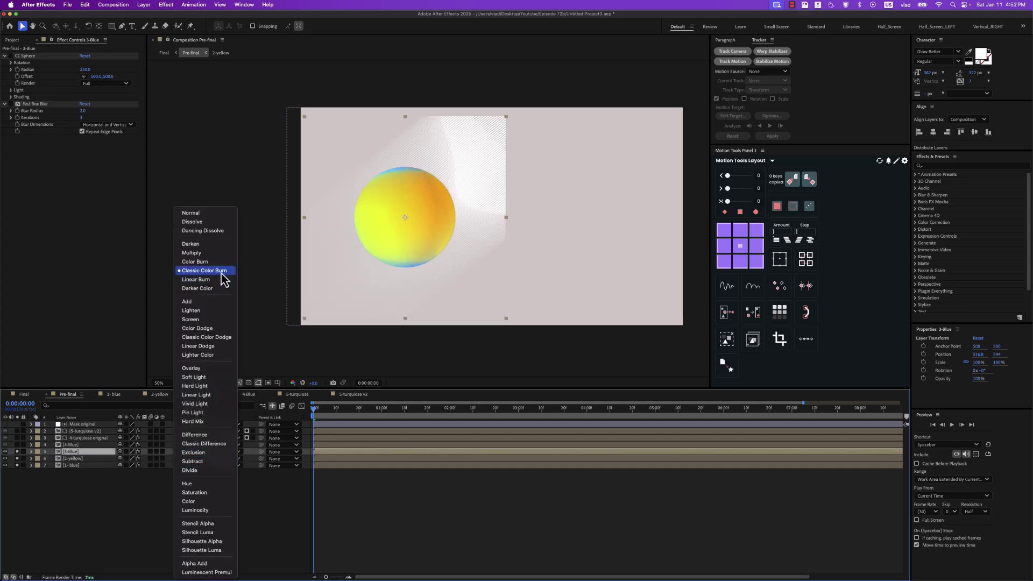
key("Escape")
Reveal the modified properties of the 3-Blue layer and turn on its CC Sphere effect.
key("u")
key("u")
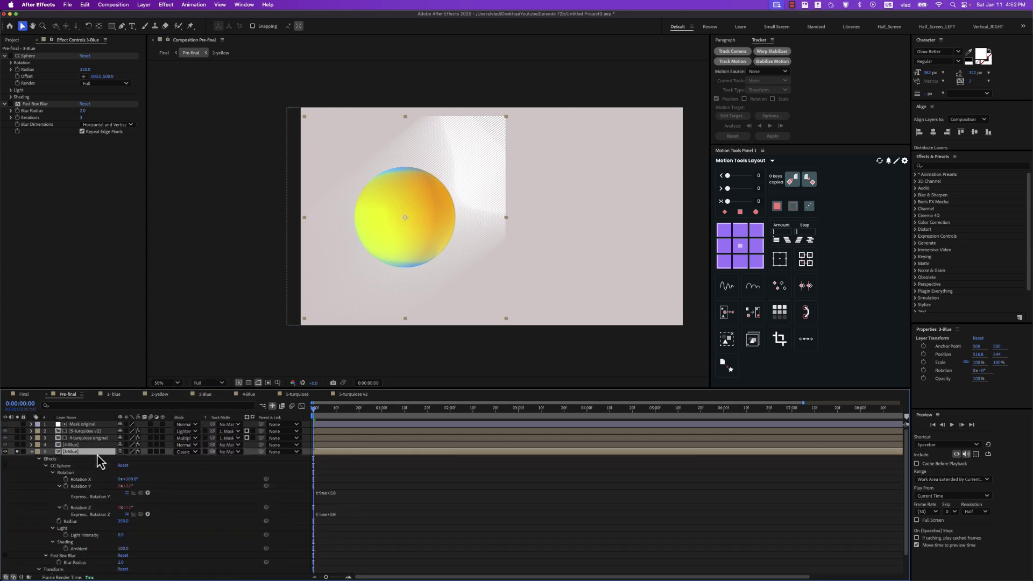
left_click(65, 466)
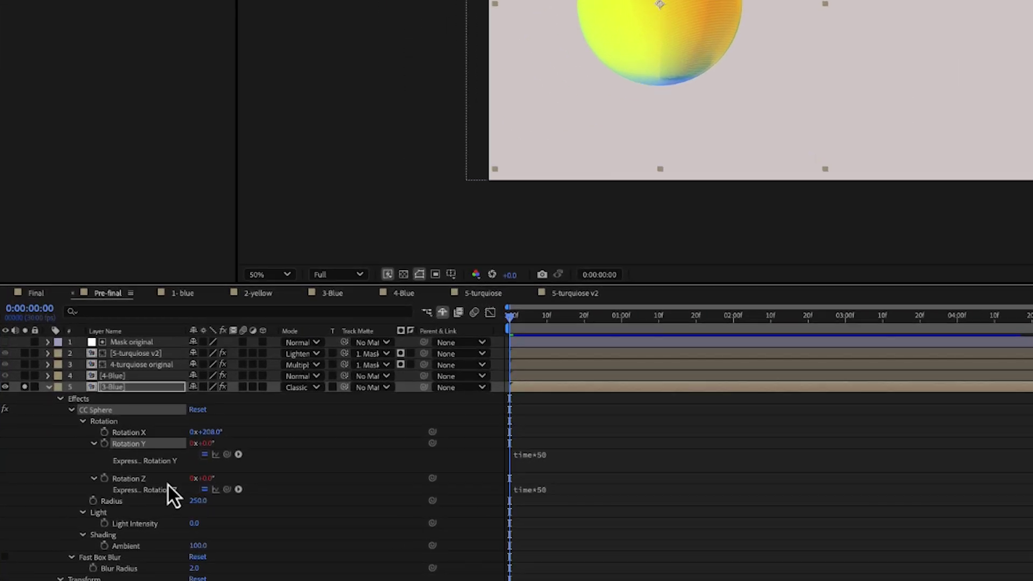
Check the Rotation, Light Intensity and Ambient settings of CC Sphere on the 3-Blue layer.
left_click(99, 510)
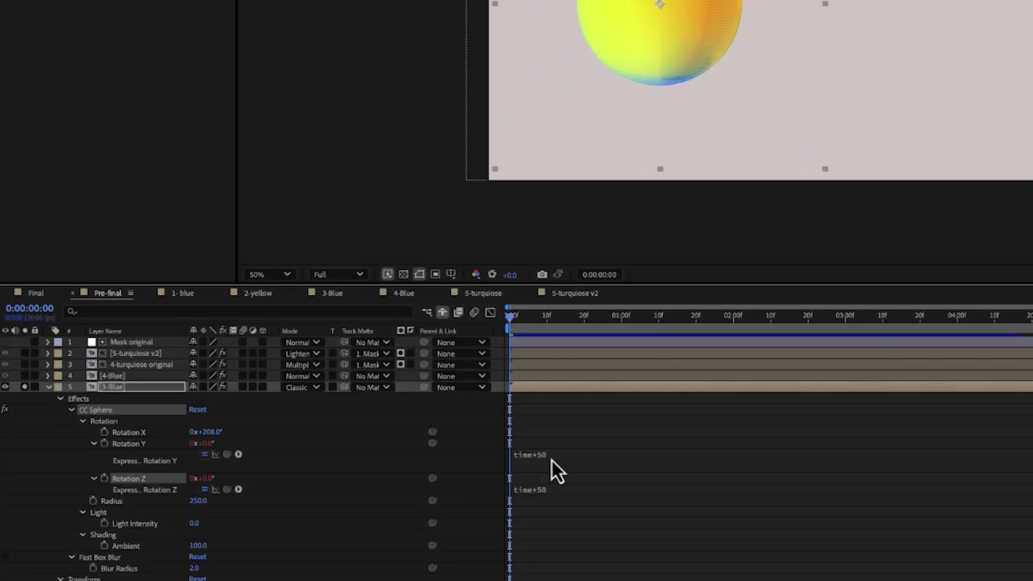
left_click(147, 434)
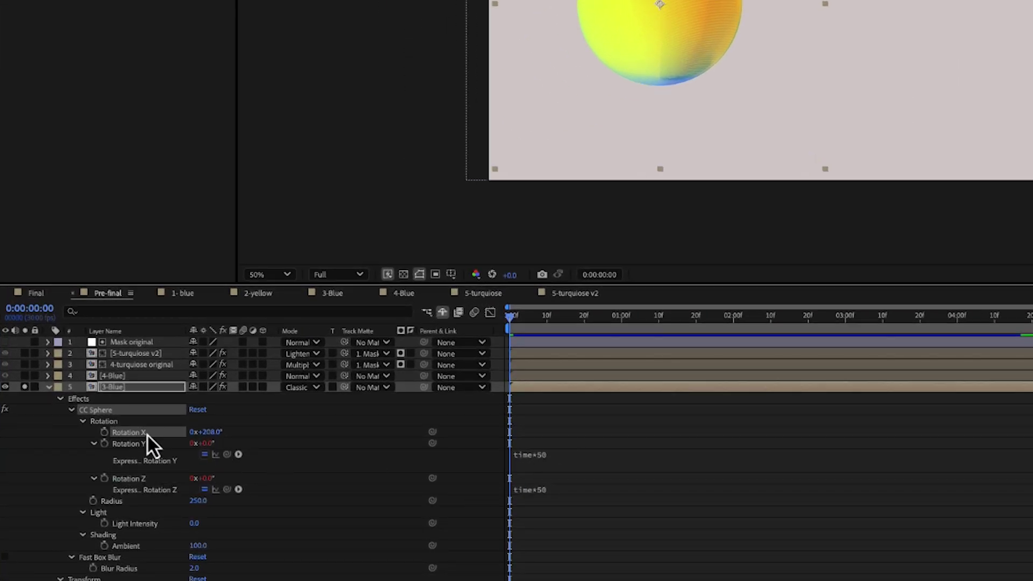
scroll(234, 443, "down", 2)
left_click(214, 493)
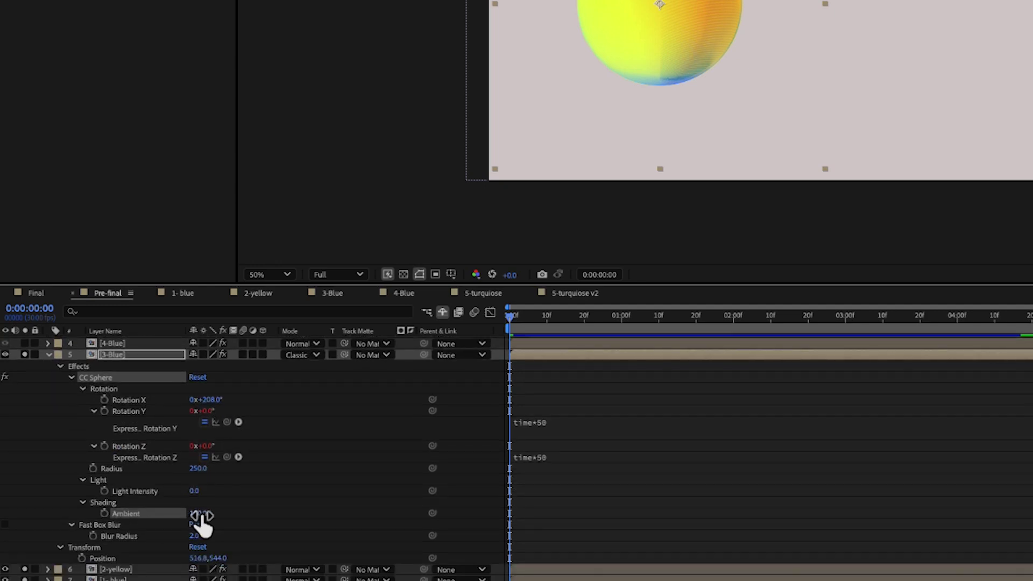
Turn on Fast Box Blur on the 3-Blue layer, preview the blended sphere's rotation and collapse the layer's properties.
left_click(100, 529)
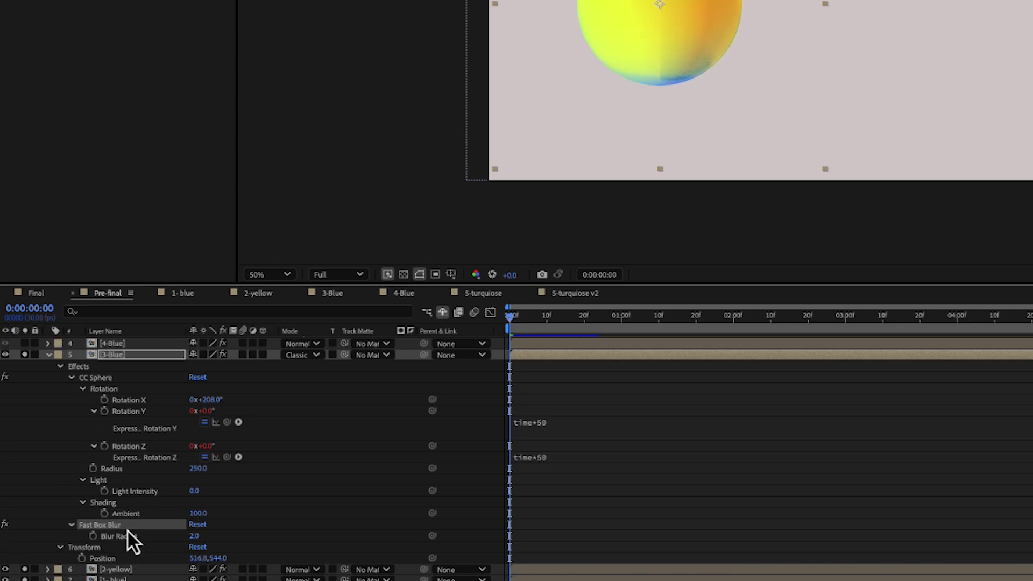
left_click_drag(517, 322, 737, 318)
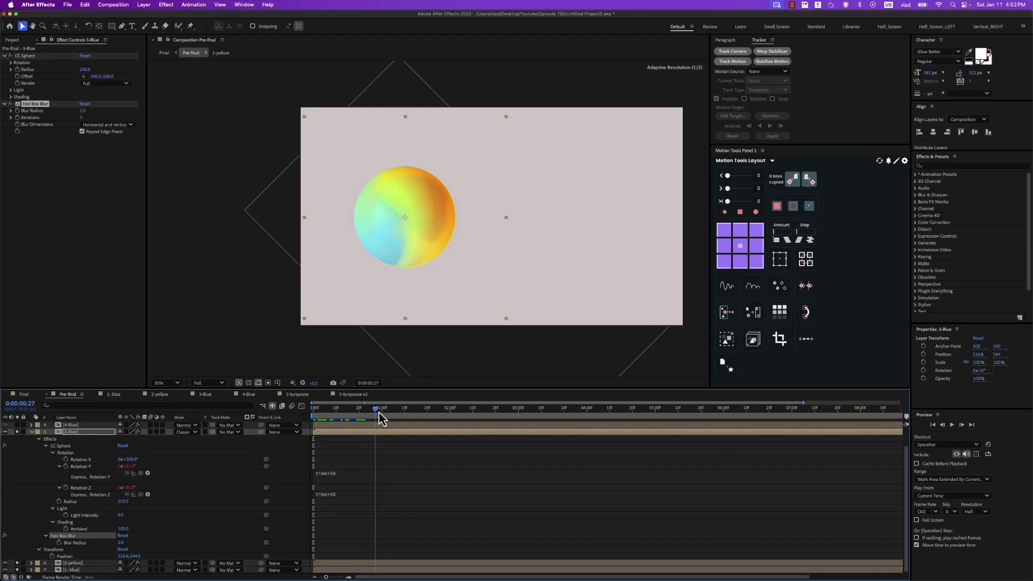
left_click_drag(452, 409, 312, 415)
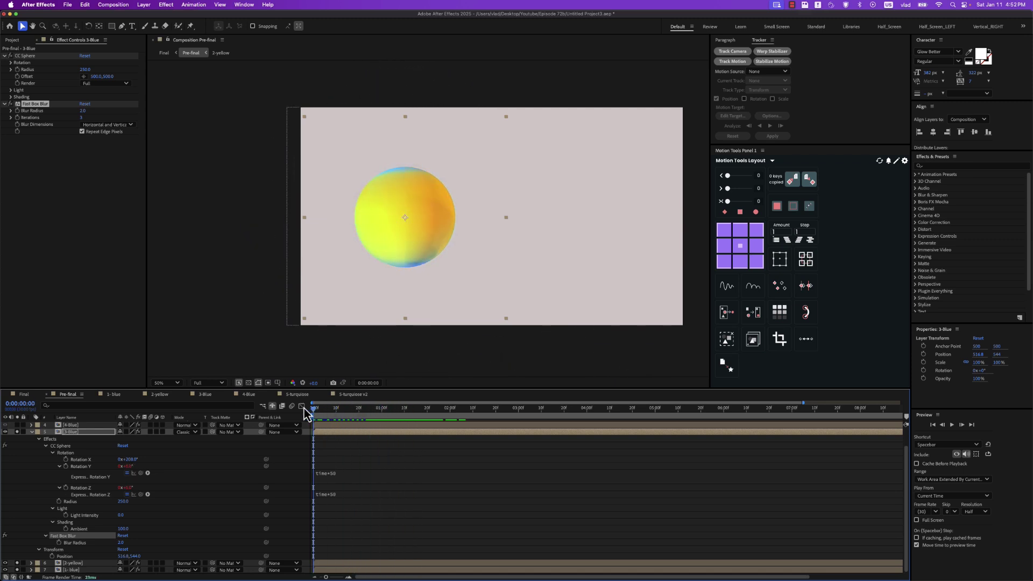
scroll(63, 480, "up", 2)
left_click(31, 452)
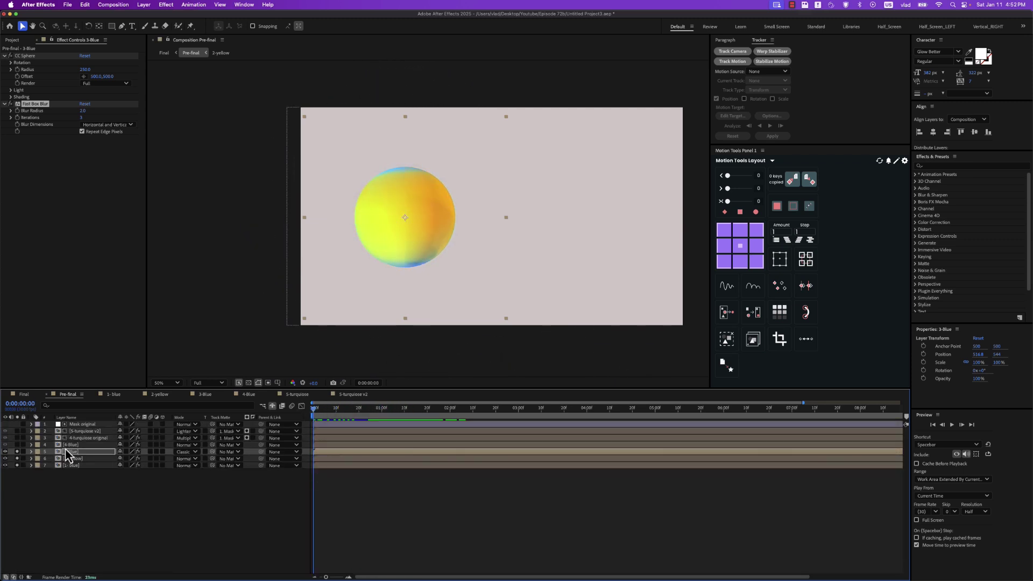
Add the 4-Blue layer to the soloed view, reveal its modified properties and turn on its CC Sphere effect.
left_click(80, 446)
left_click(17, 445)
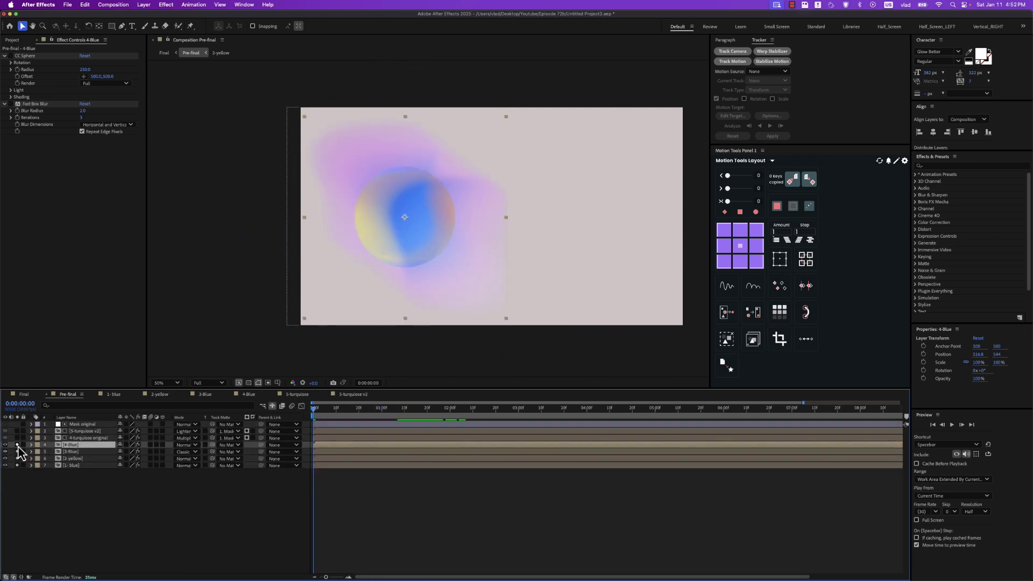
key("u")
key("u")
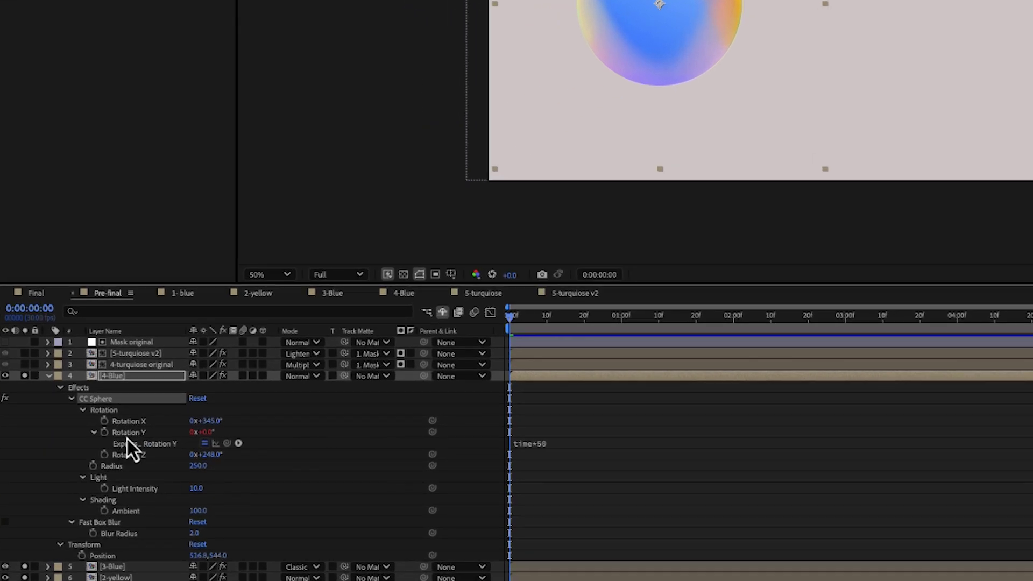
Check the Rotation, Radius, Light Intensity and Ambient settings of CC Sphere on the 4-Blue layer.
left_click(131, 434)
left_click(149, 423)
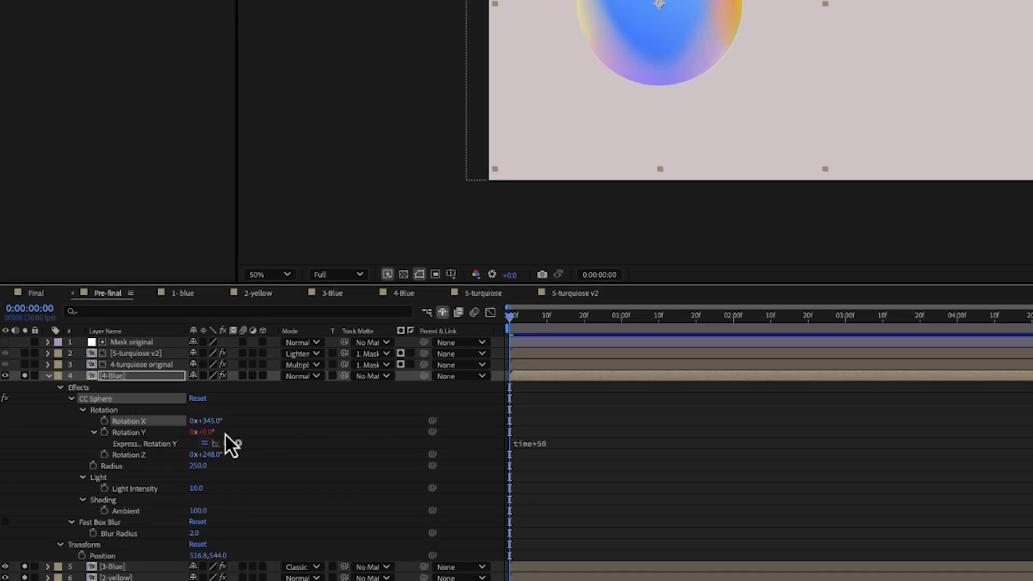
left_click(159, 456)
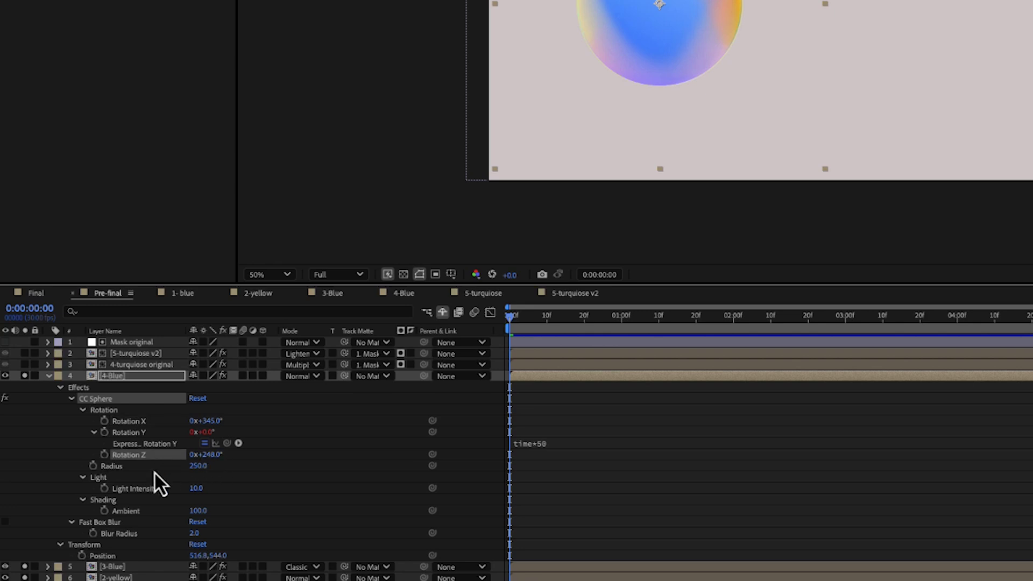
left_click(140, 466, "shift")
left_click(149, 489)
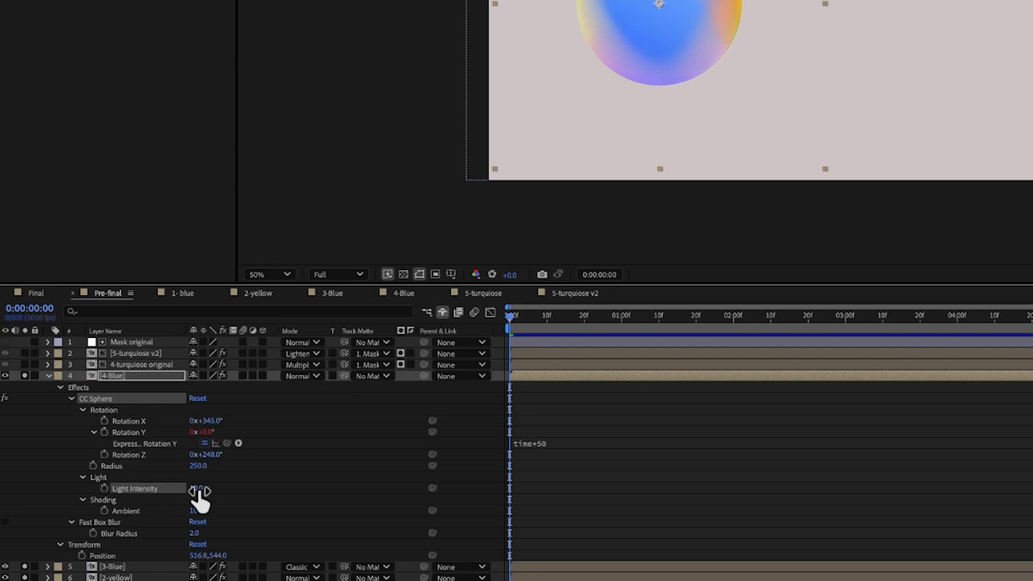
left_click(141, 512)
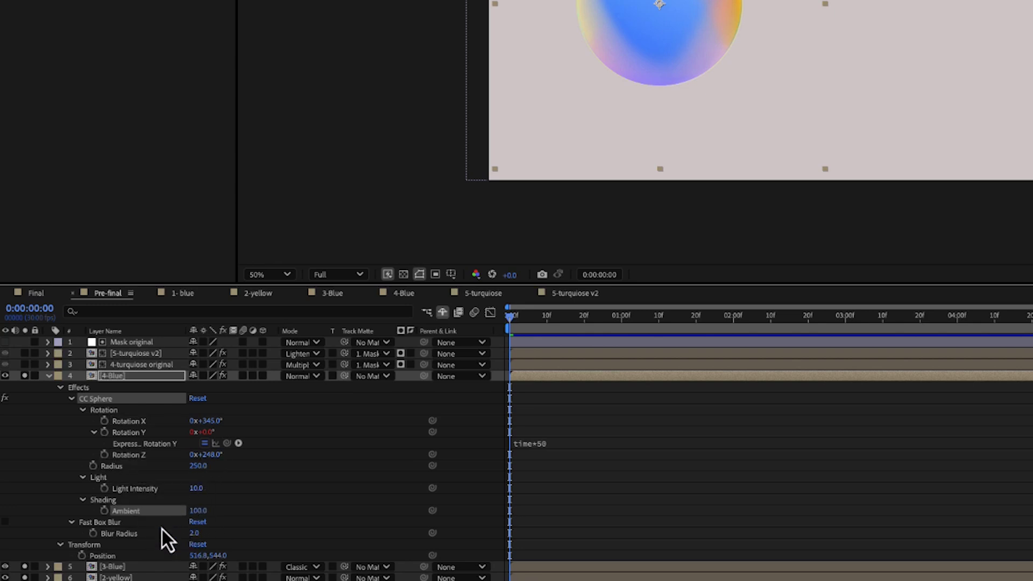
Turn on Fast Box Blur on the 4-Blue layer, preview the sphere's rotation and collapse the layer's properties.
left_click(119, 535)
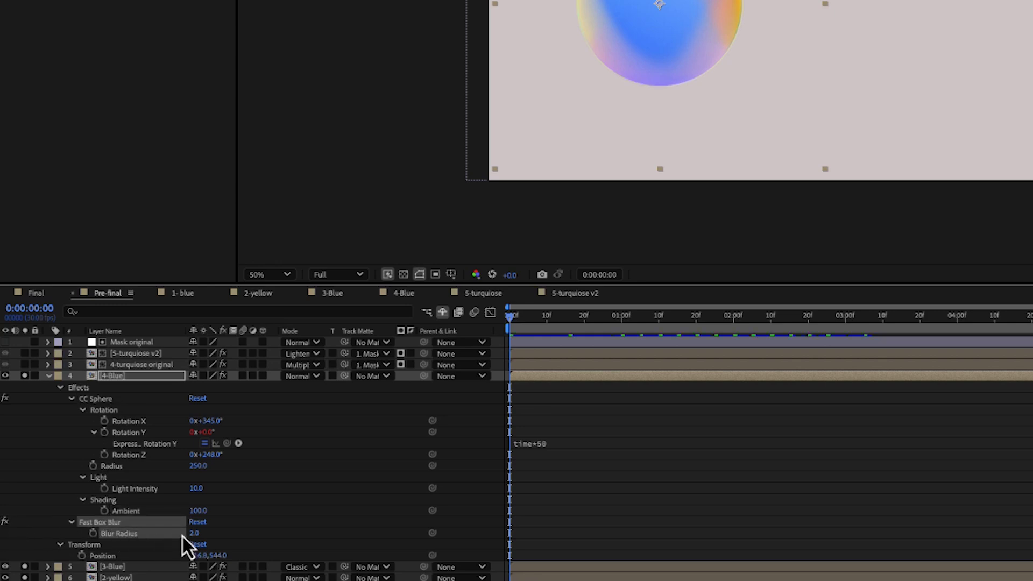
left_click_drag(520, 322, 855, 326)
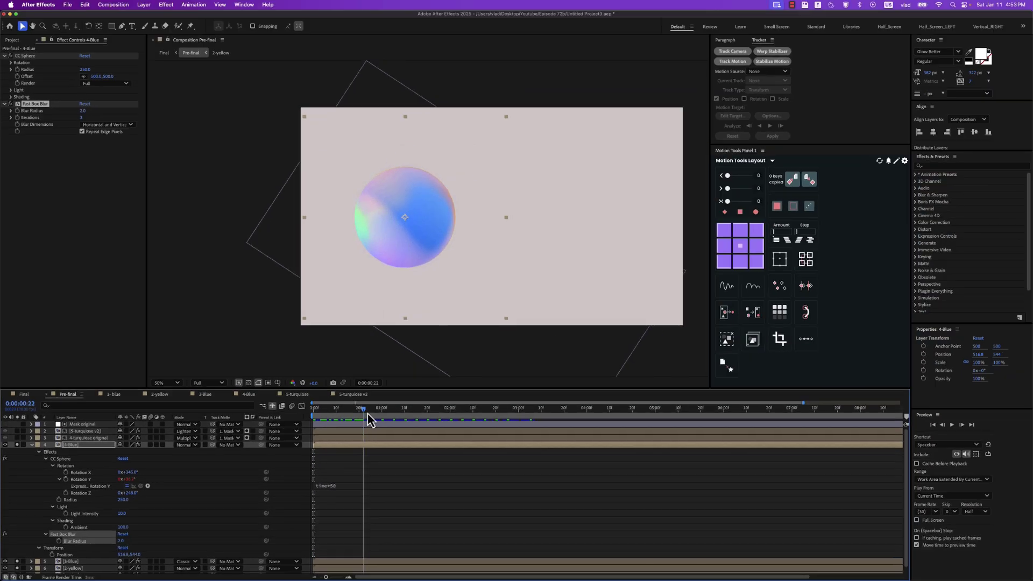
left_click_drag(525, 416, 308, 411)
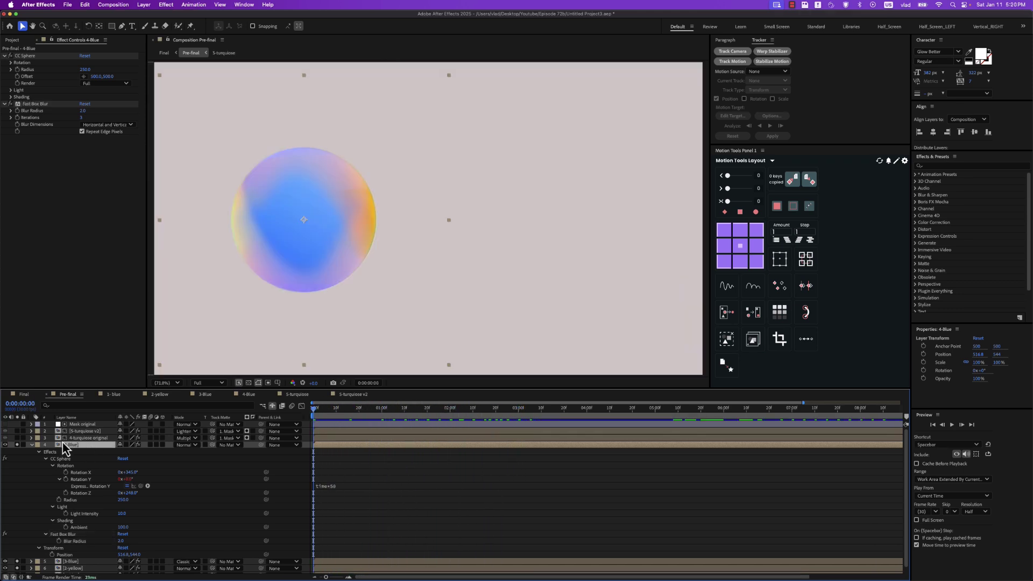
left_click(32, 444)
Add the 4-turquoise original layer to the soloed view, reveal its modified properties and check its blending mode.
left_click(70, 438)
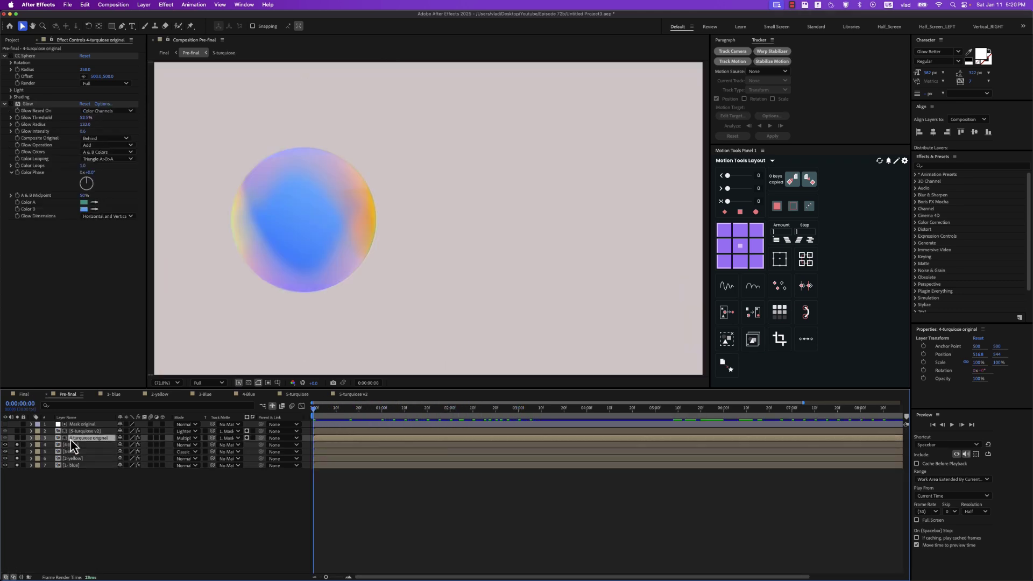
left_click(17, 437)
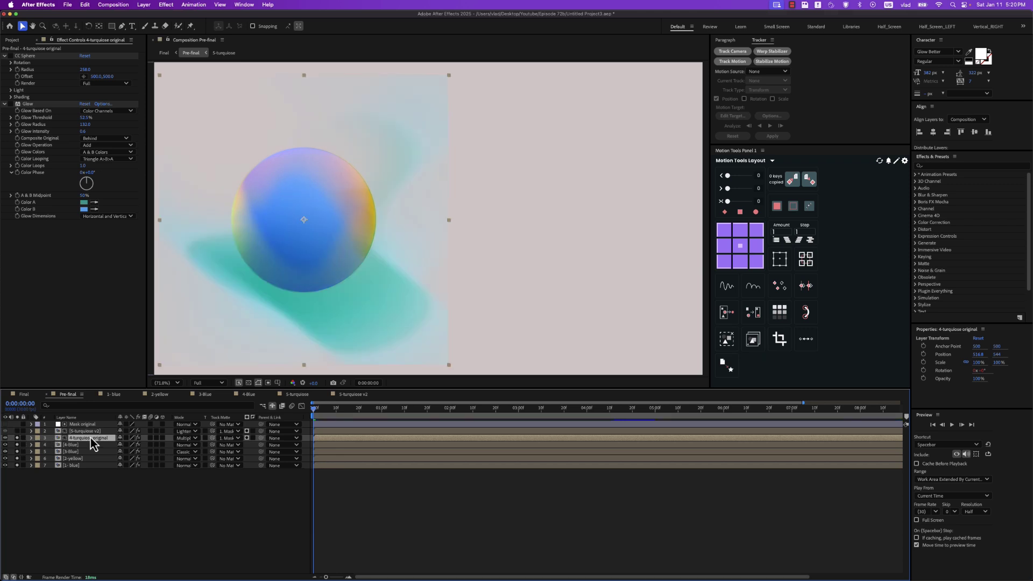
key("e")
key("e")
left_click(184, 438)
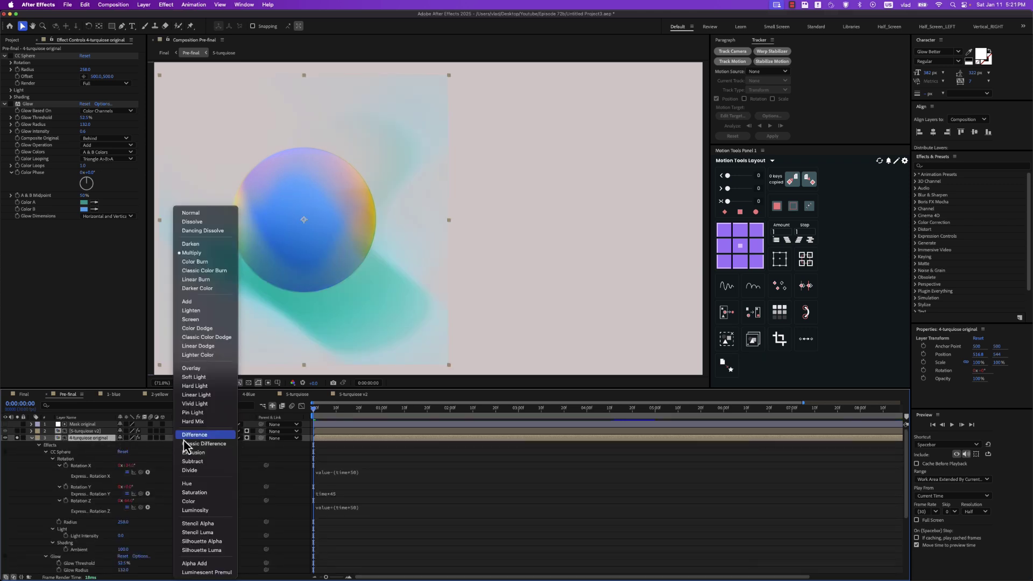
key("Escape")
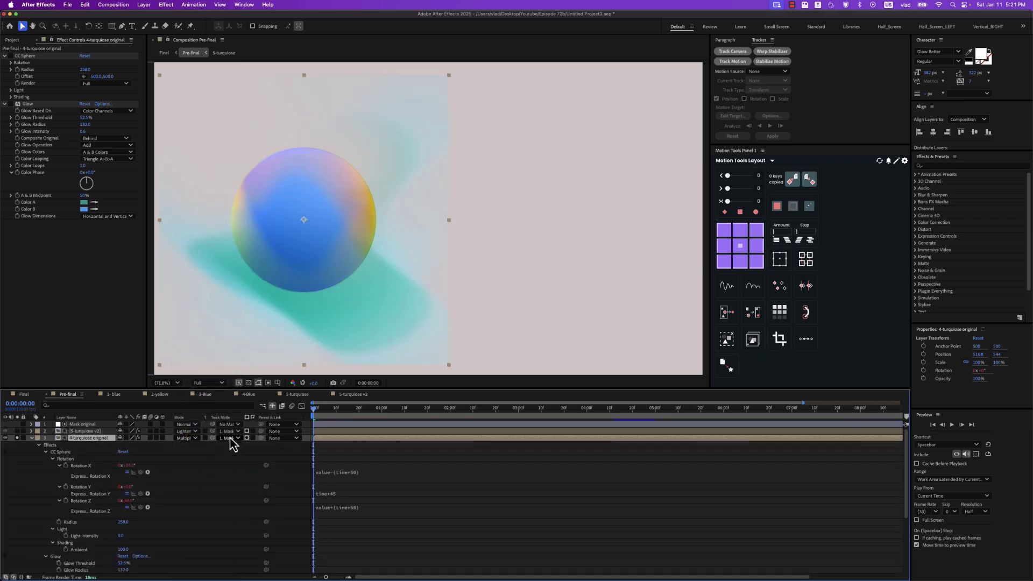
Set the 4-turquoise original layer's track matte to No Matte and turn on its CC Sphere effect.
left_click(230, 438)
left_click(235, 447)
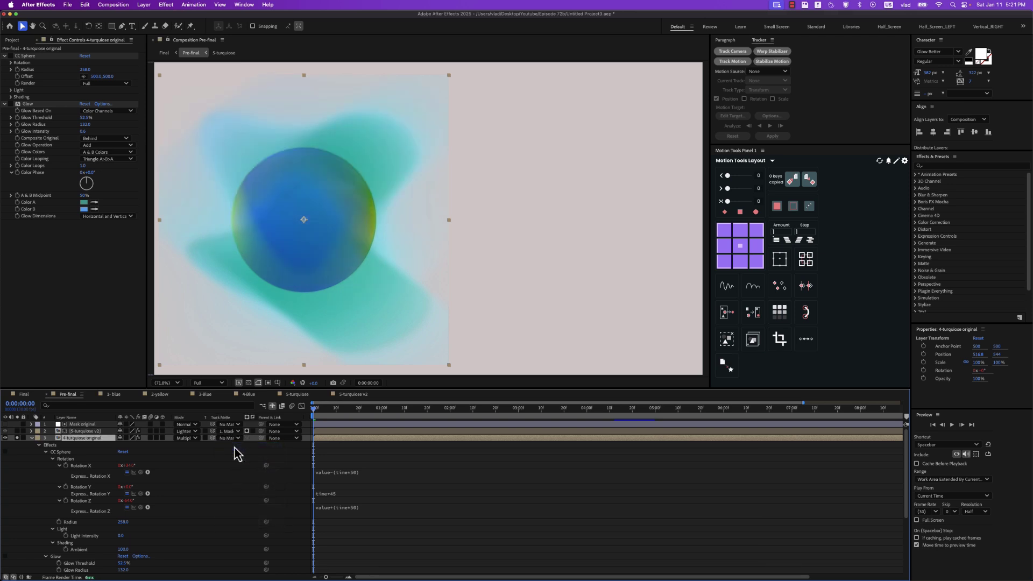
left_click(64, 453)
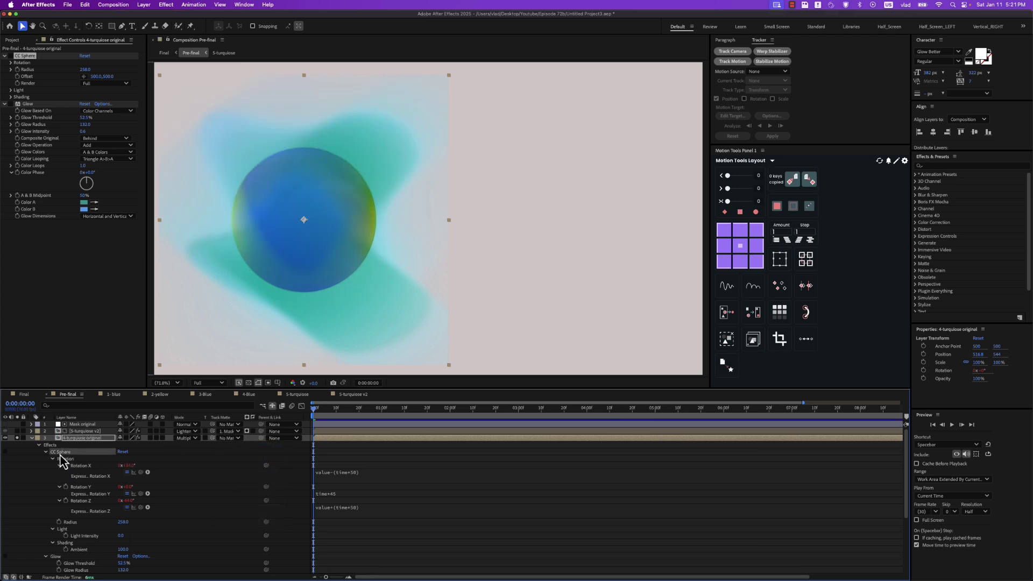
left_click(4, 452)
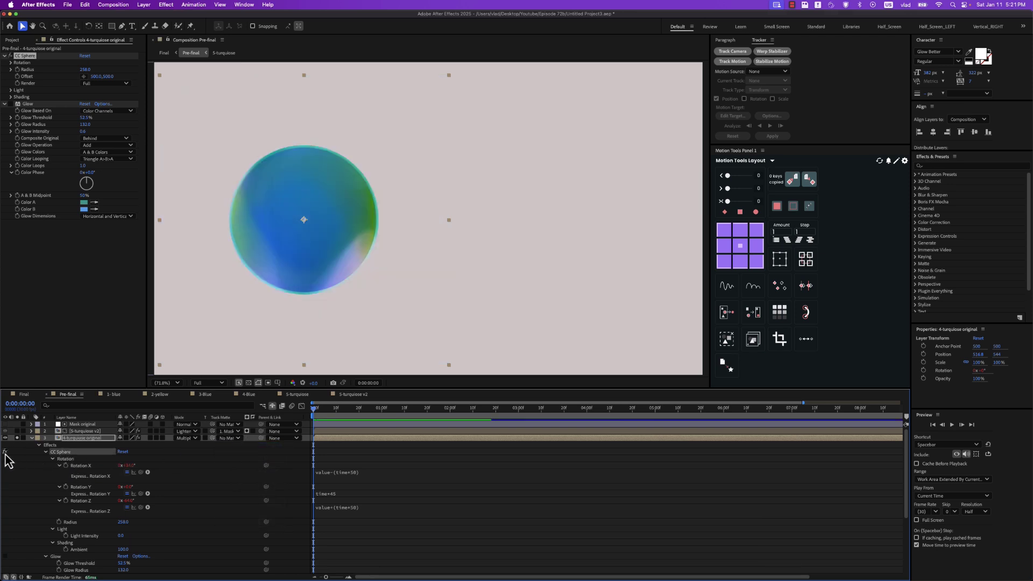
Check the Rotation expressions, Radius, Light Intensity and Ambient settings of CC Sphere on the 4-turquoise original layer.
left_click(90, 465)
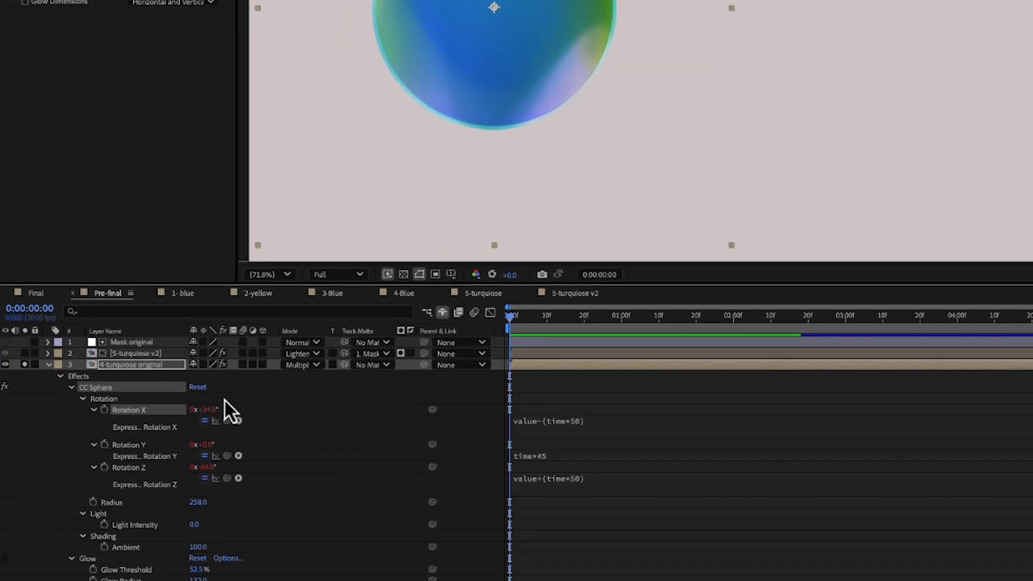
left_click(156, 446)
scroll(156, 447, "down", 2)
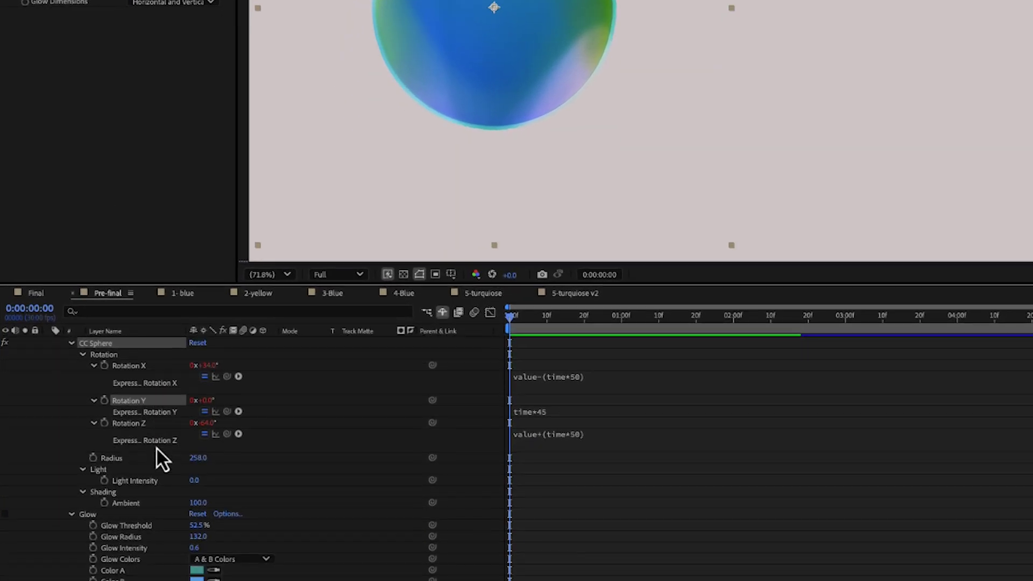
left_click(124, 459)
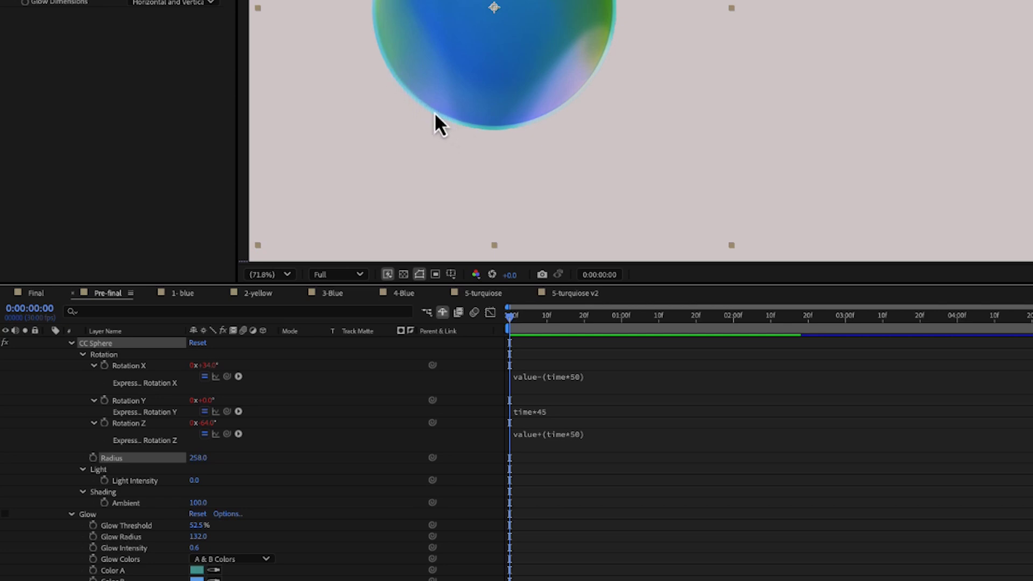
scroll(282, 387, "down", 2)
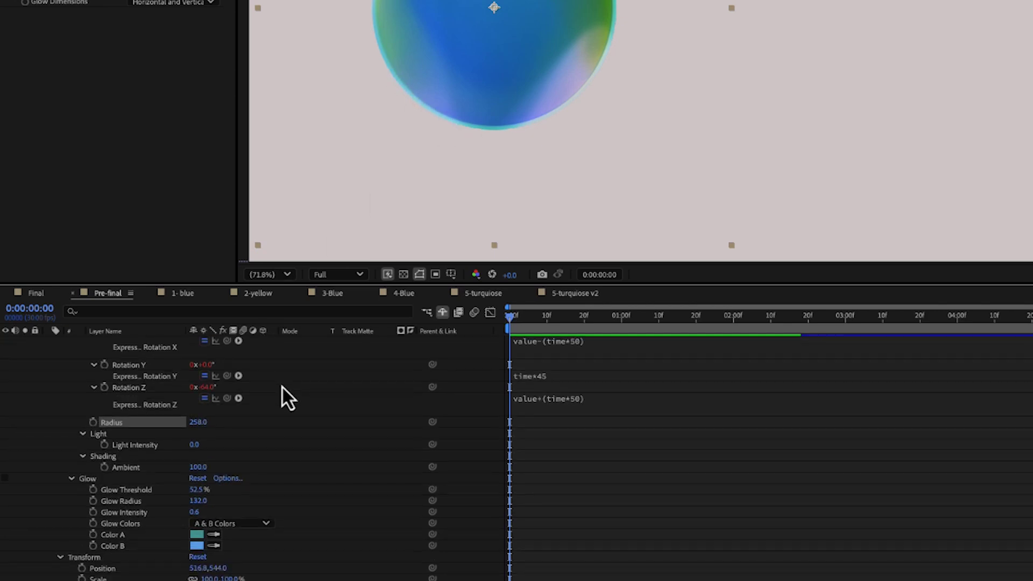
left_click(140, 468)
scroll(240, 461, "down", 3)
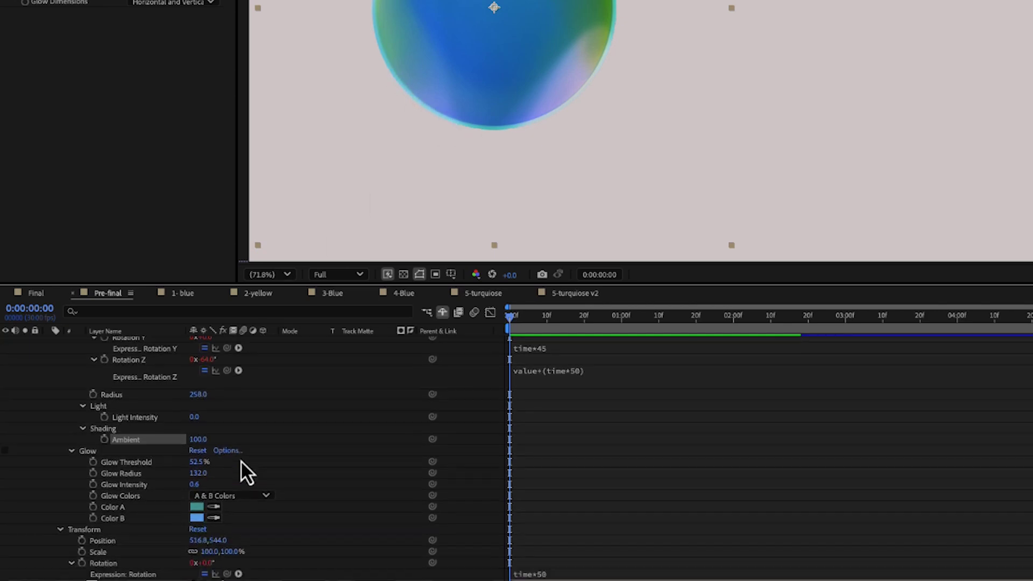
Turn on the Glow effect on the 4-turquoise original layer and check its Threshold, Radius and Intensity.
left_click(93, 423)
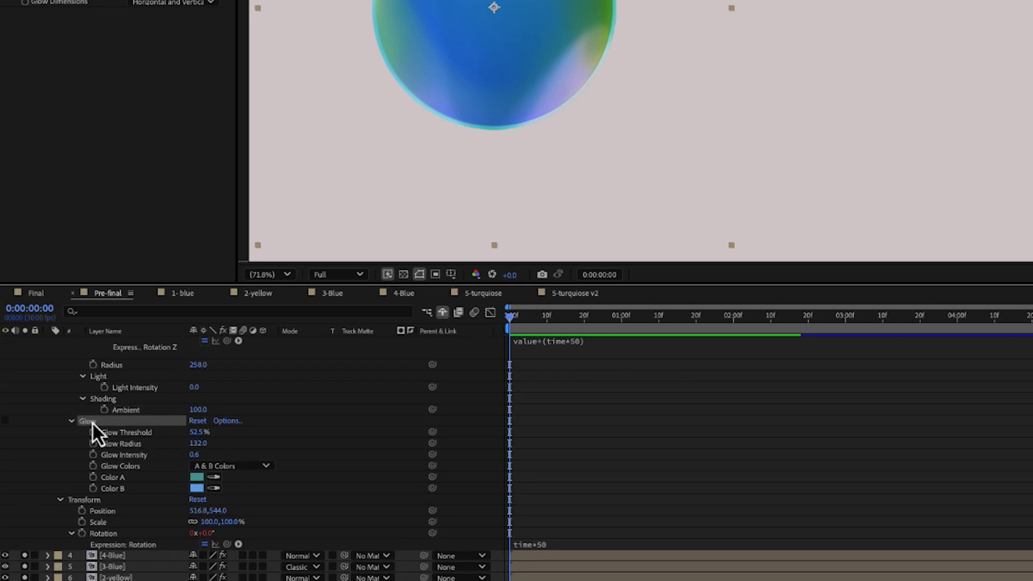
left_click(6, 425)
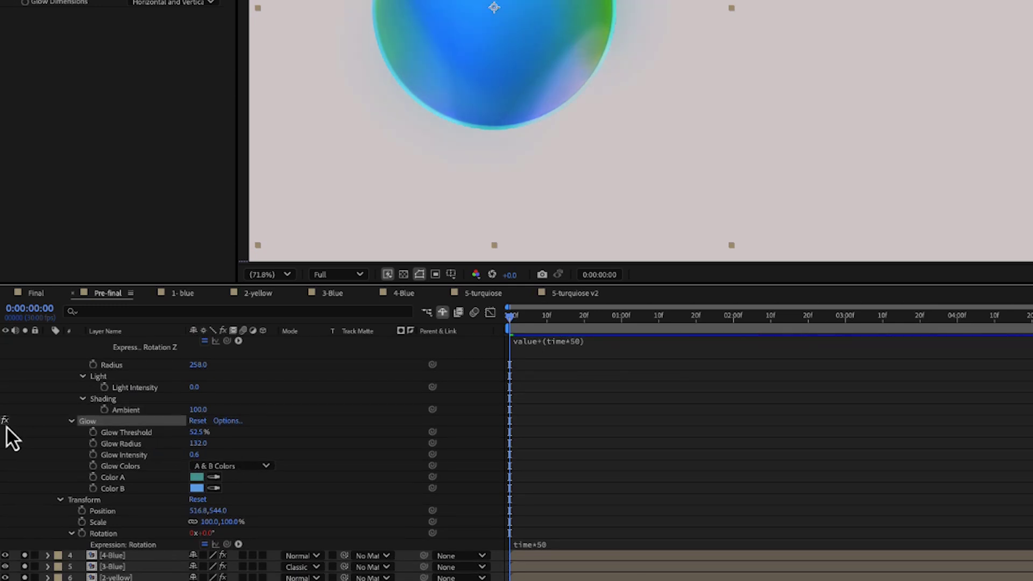
left_click(121, 435)
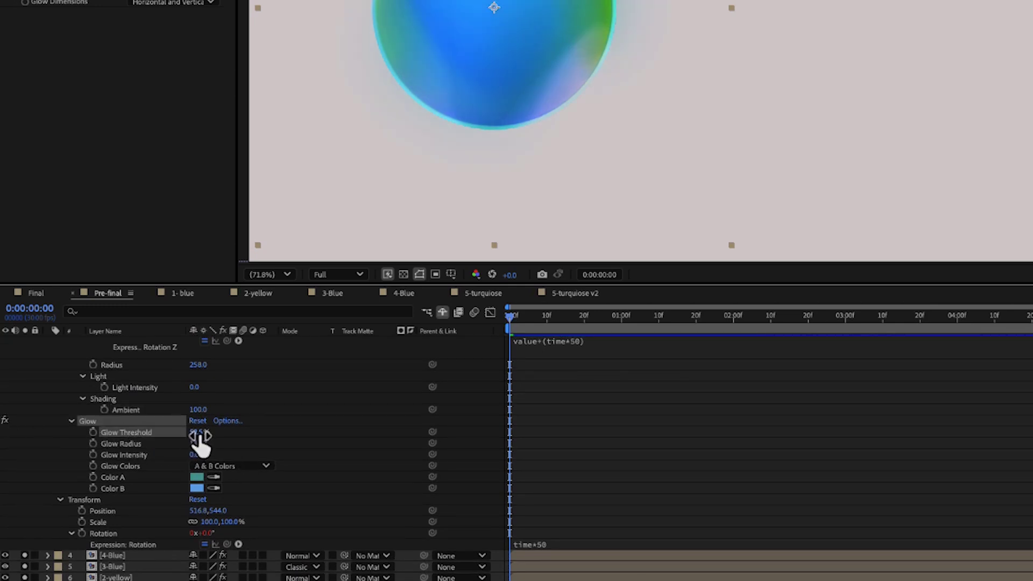
left_click(152, 445)
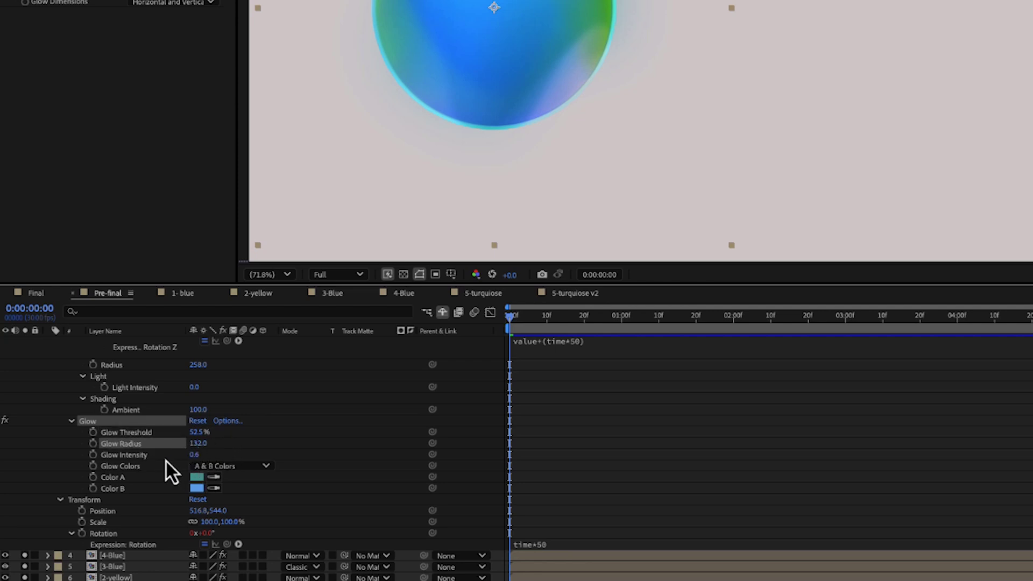
left_click(139, 455)
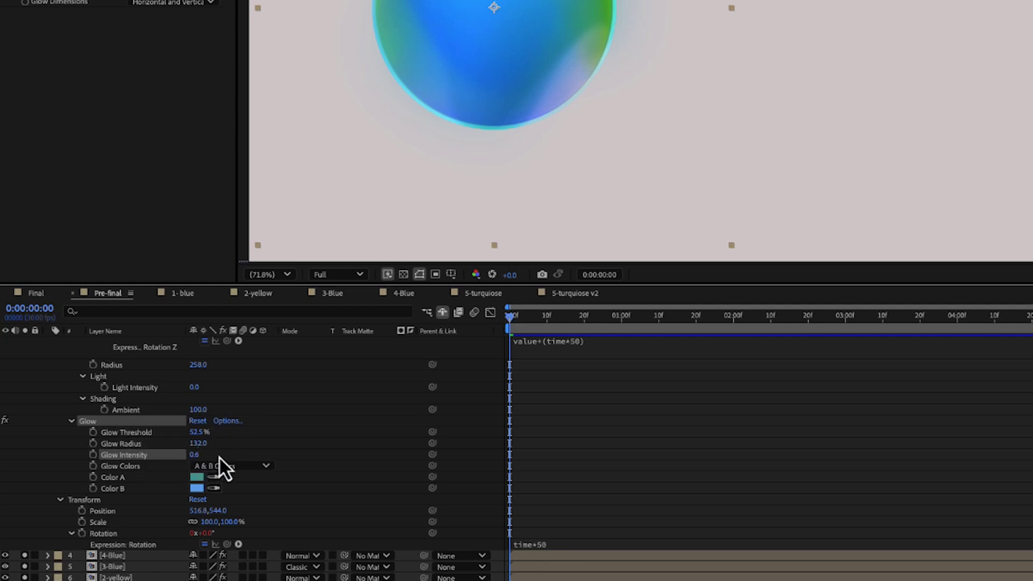
Check the Glow Colors option and inspect the Color A and Color B values without changing them.
left_click(251, 466)
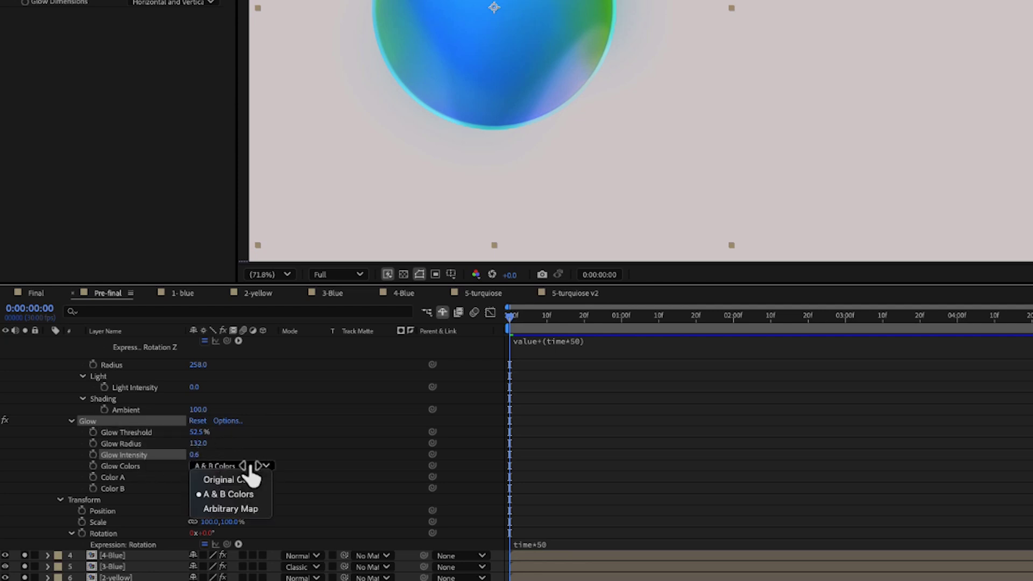
left_click(228, 494)
left_click(197, 477)
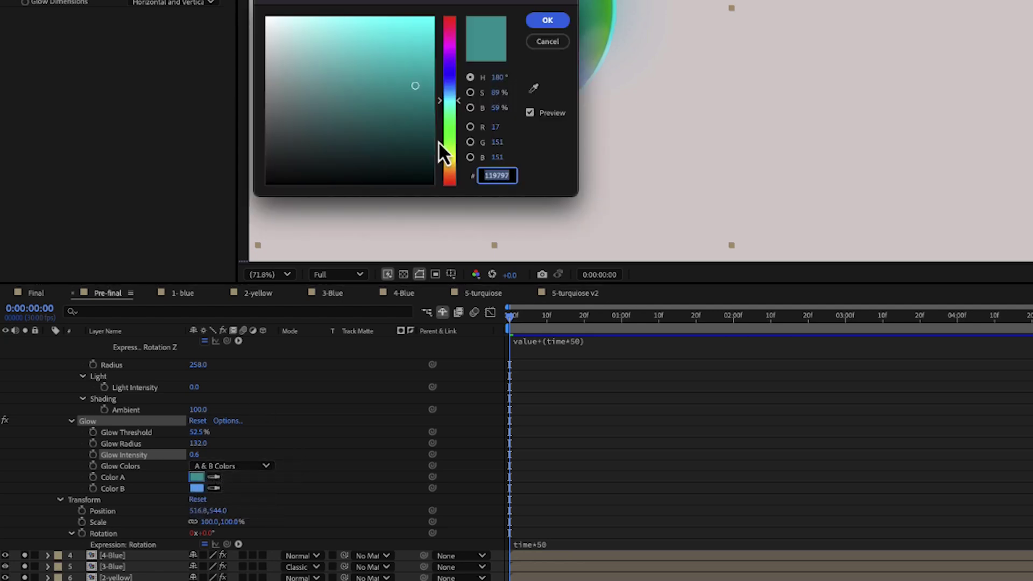
left_click(552, 44)
left_click(197, 488)
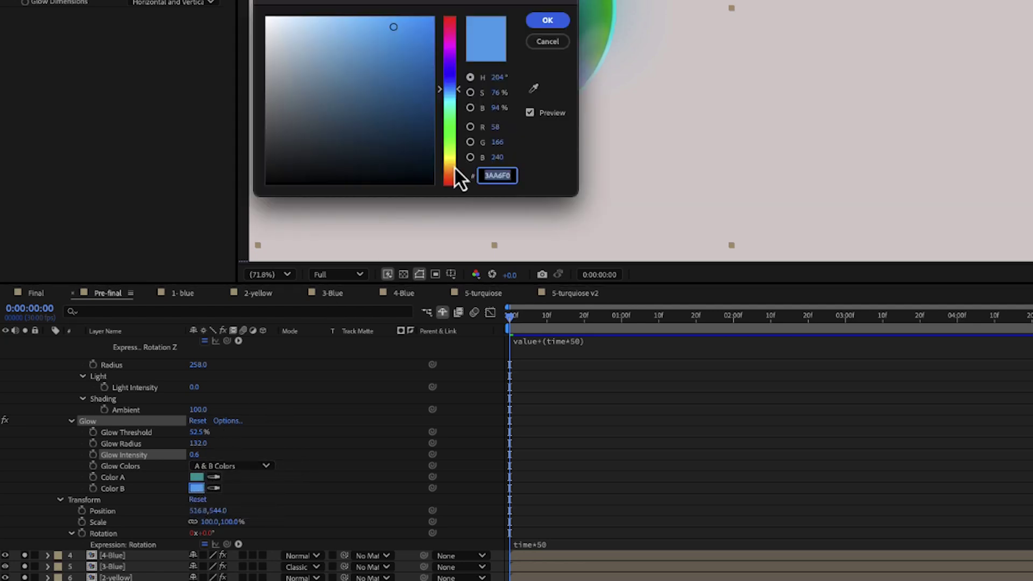
left_click(548, 42)
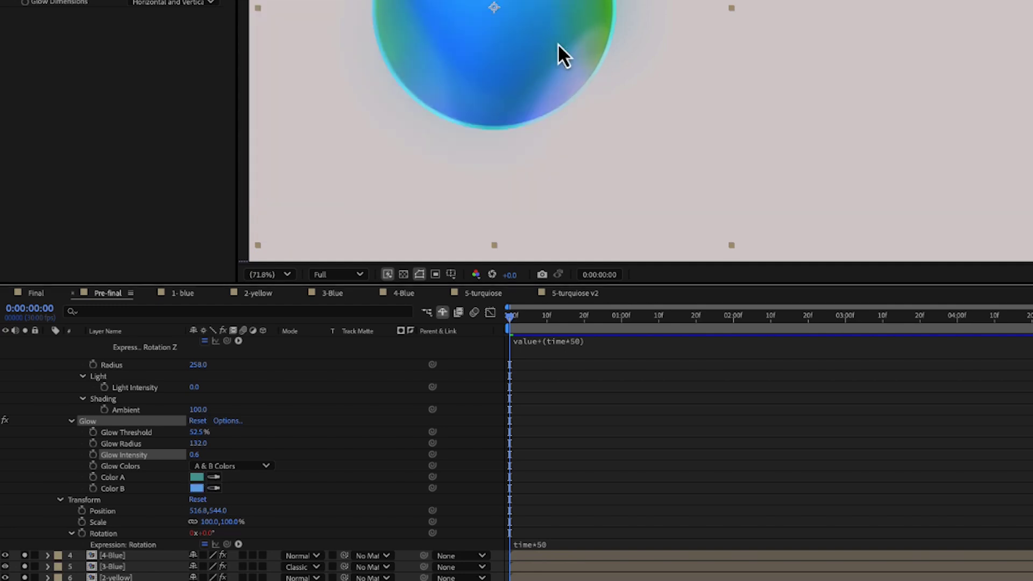
Check the 4-turquoise original layer's Rotation expression, preview the glowing sphere's motion and return the playhead to the start.
scroll(133, 529, "down", 1)
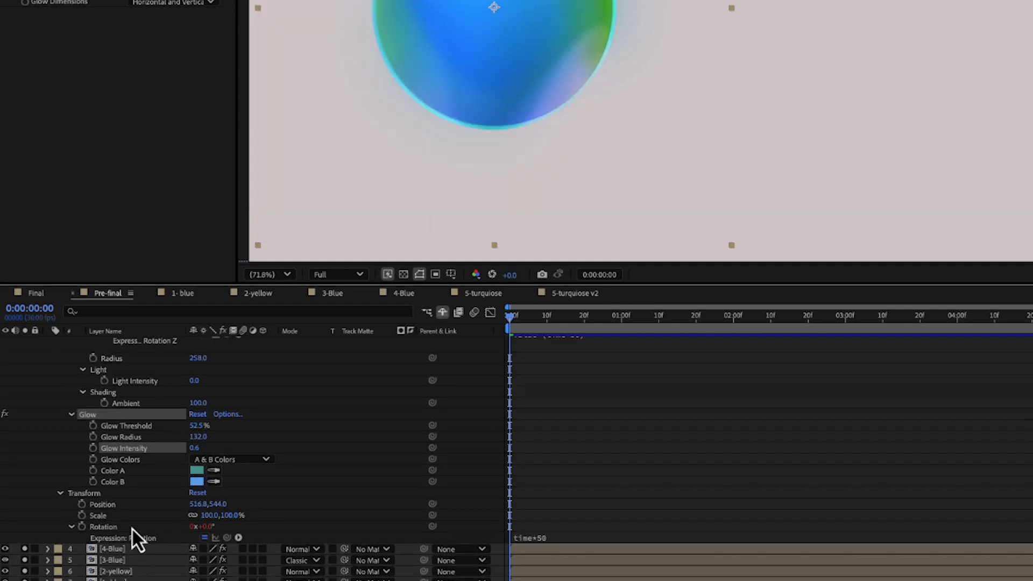
left_click(120, 528)
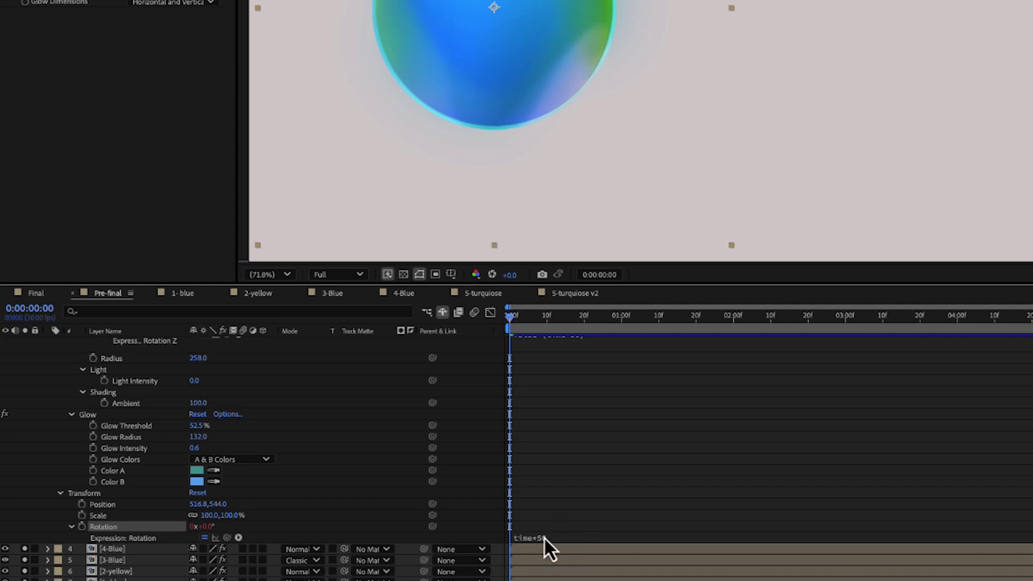
key("space")
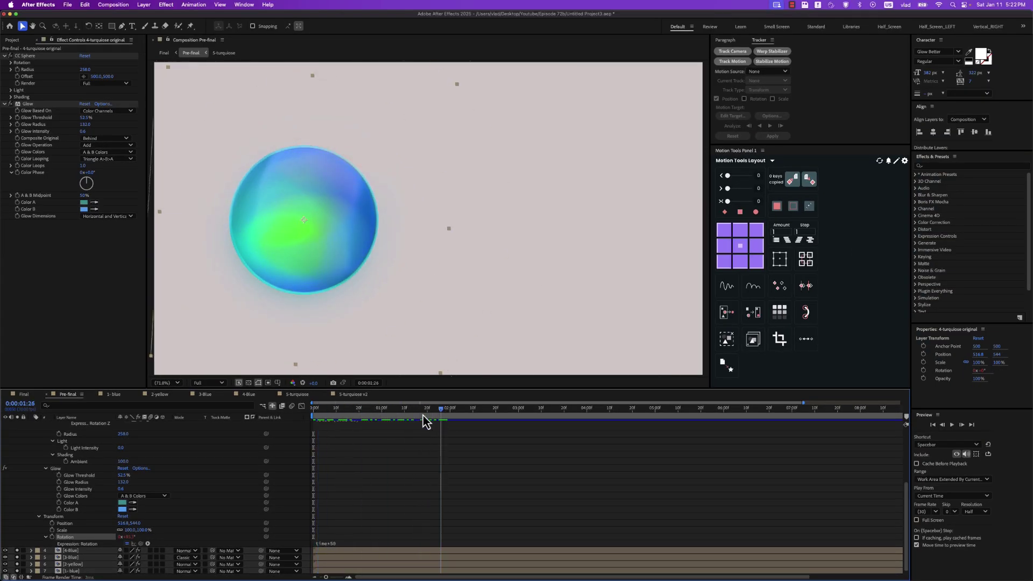
left_click_drag(423, 415, 312, 412)
scroll(202, 464, "up", 5)
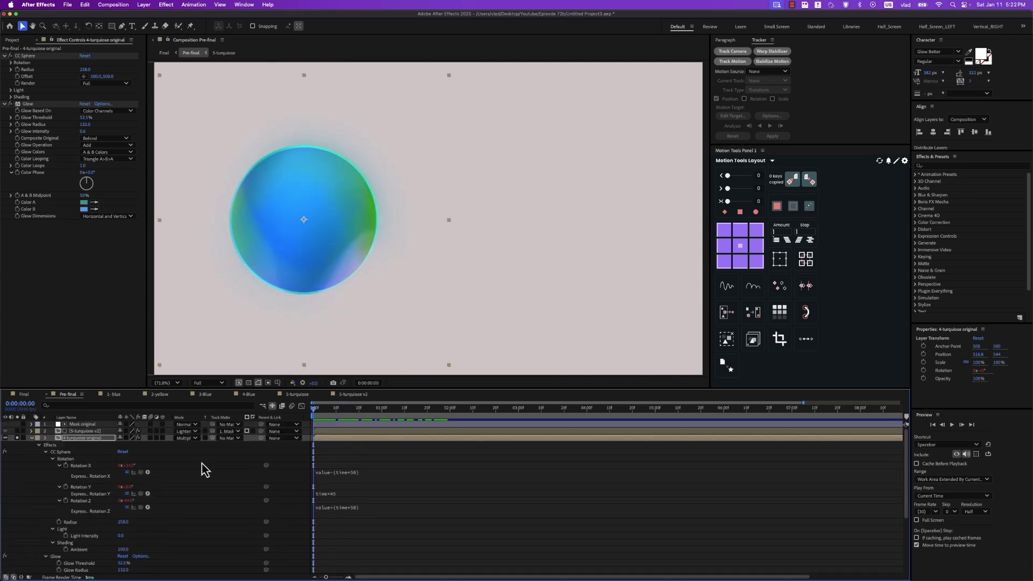
Set Mask original as the 4-turquoise original layer's track matte and reveal the Mask original layer's modified properties.
left_click(237, 438)
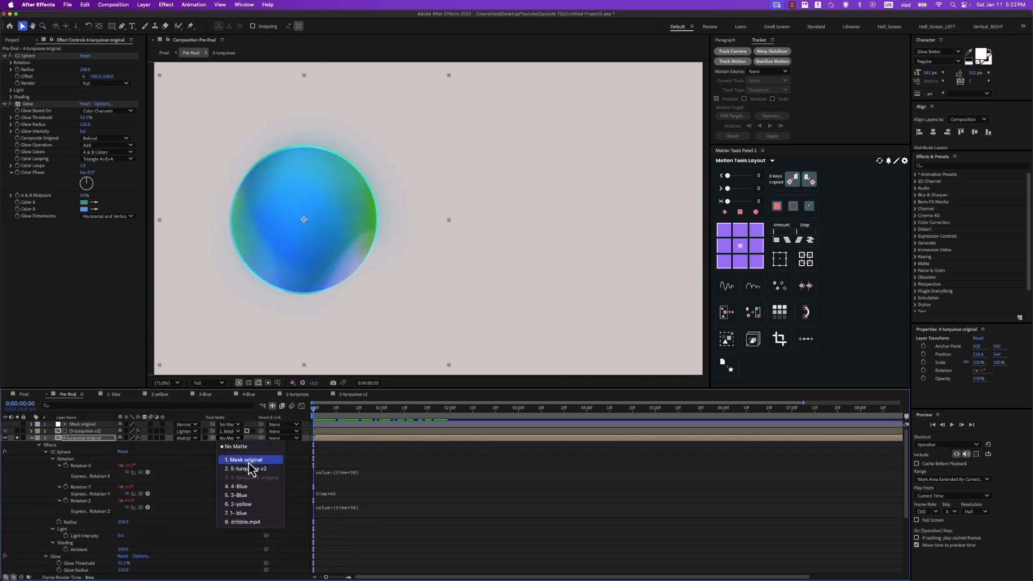
left_click(245, 462)
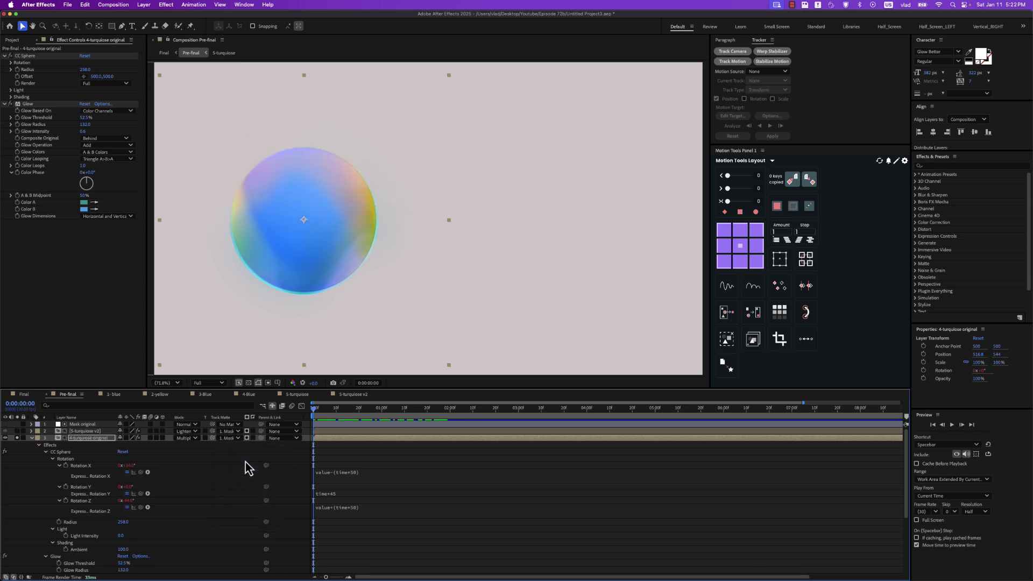
left_click(102, 426)
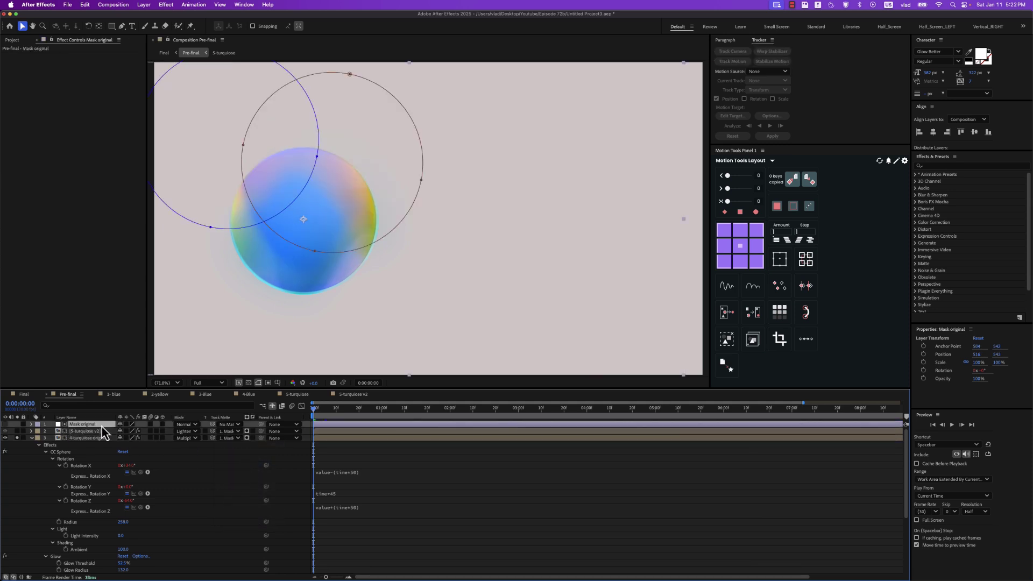
key("u")
key("u")
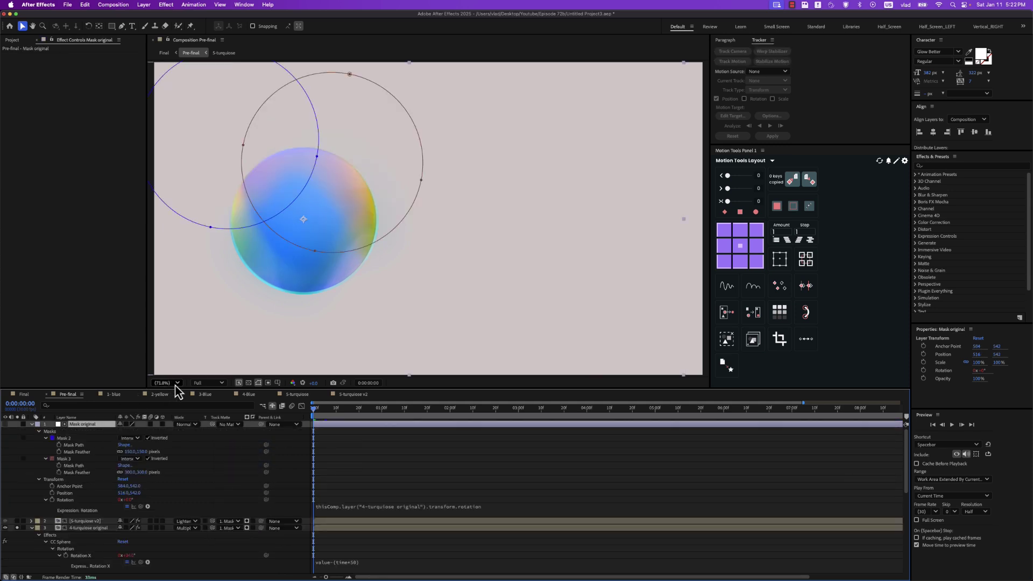
Check the modes and Mask Feather settings of both masks on the Mask original layer.
left_click(69, 437)
left_click(130, 438)
left_click(148, 468)
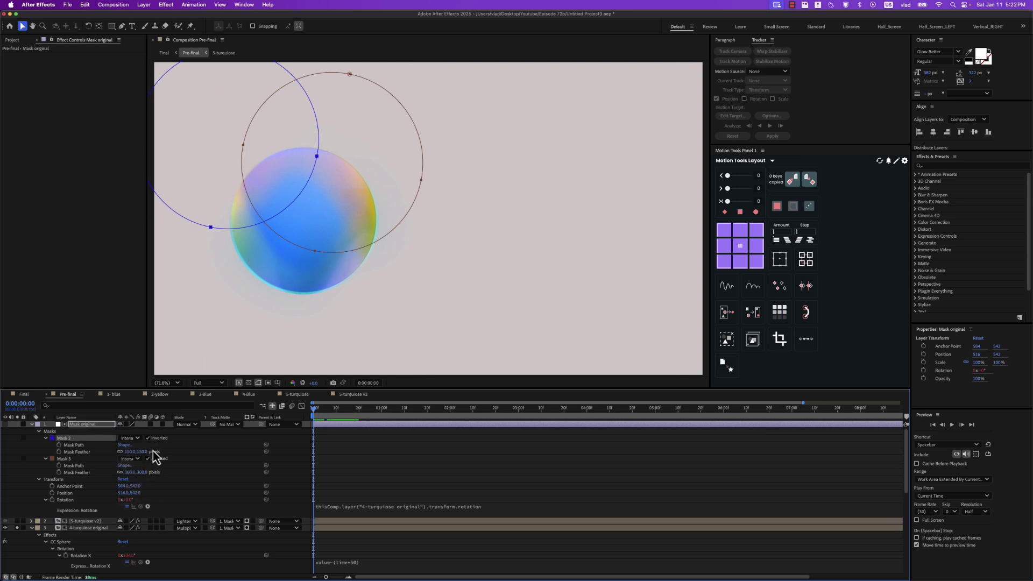
left_click(134, 459)
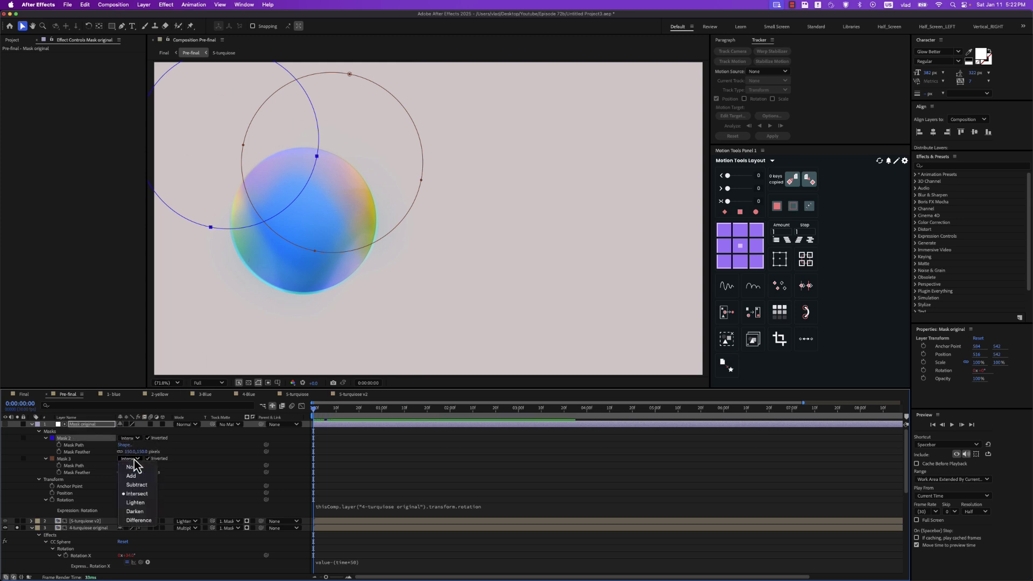
left_click(134, 460)
mouse_move(129, 452)
left_mouse_down()
mouse_move(134, 459)
mouse_move(98, 460)
mouse_move(131, 456)
left_mouse_up()
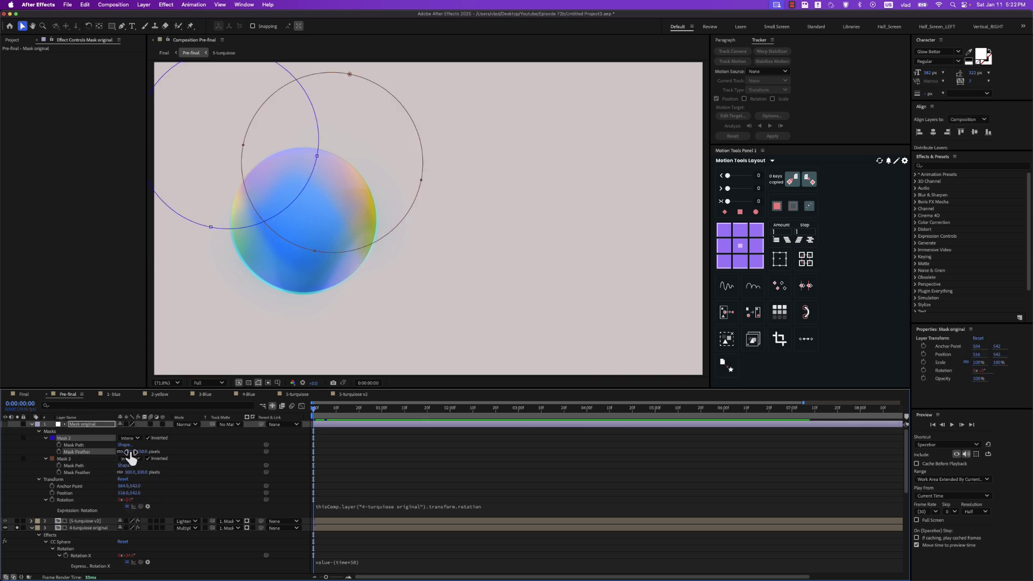
left_click(88, 472)
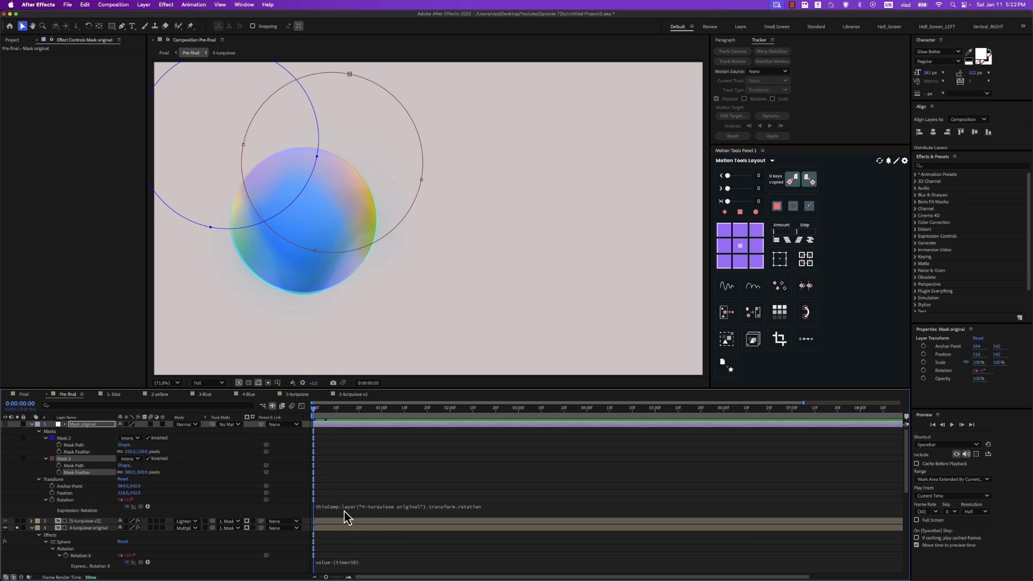
Trace the Mask original layer's Rotation expression to the 4-turquoise original layer it references.
left_click(98, 531)
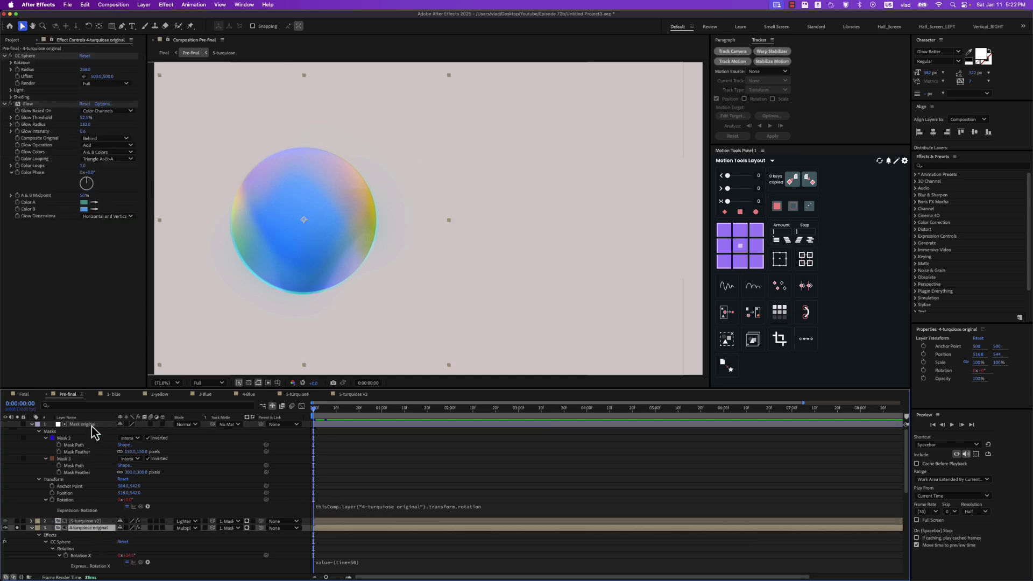
left_click(91, 426)
left_click(97, 529)
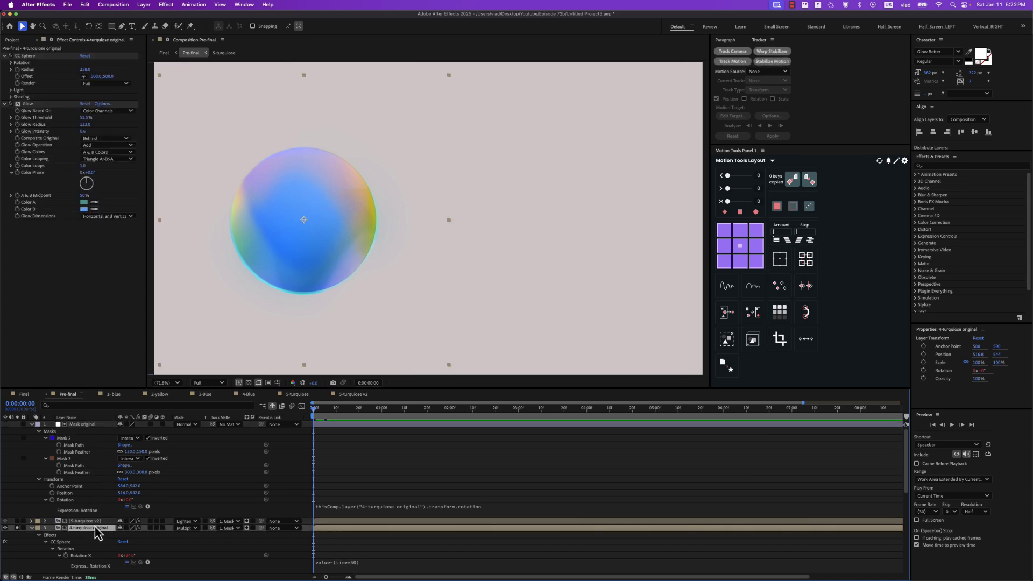
Collapse the Mask original layer's properties and solo the 5-turquoise v2 layer.
left_click(99, 425)
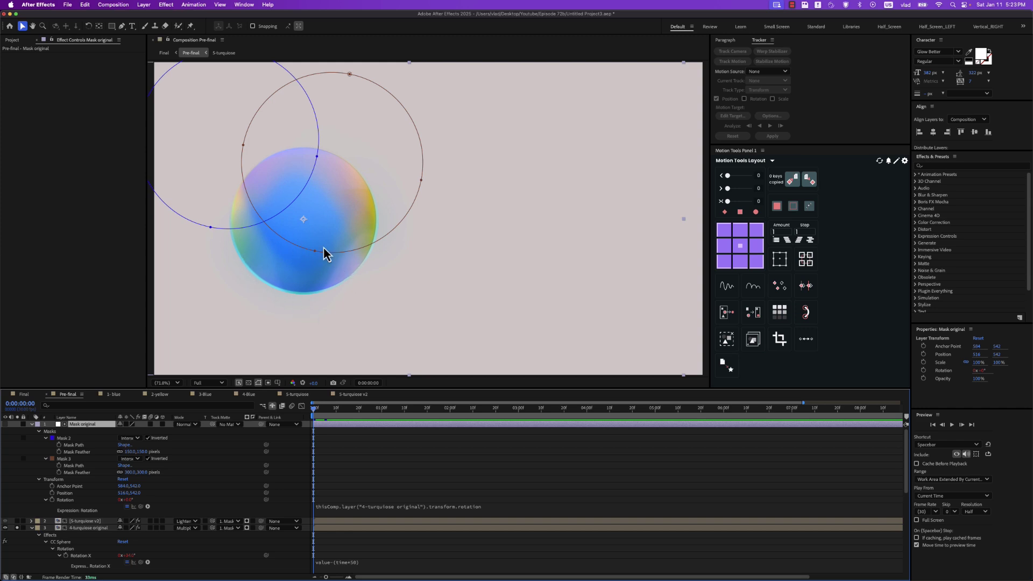
left_click(32, 425)
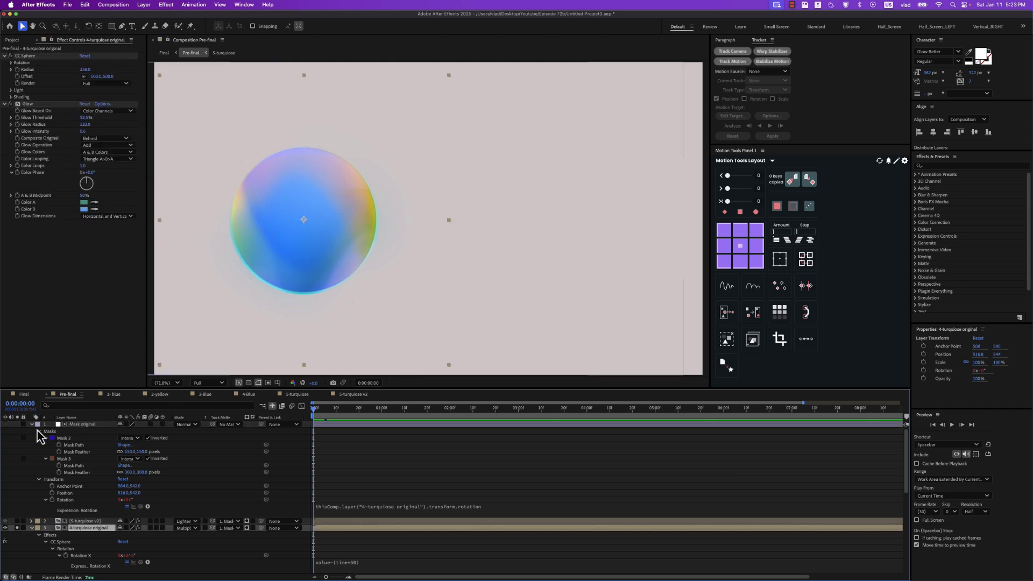
left_click(51, 432)
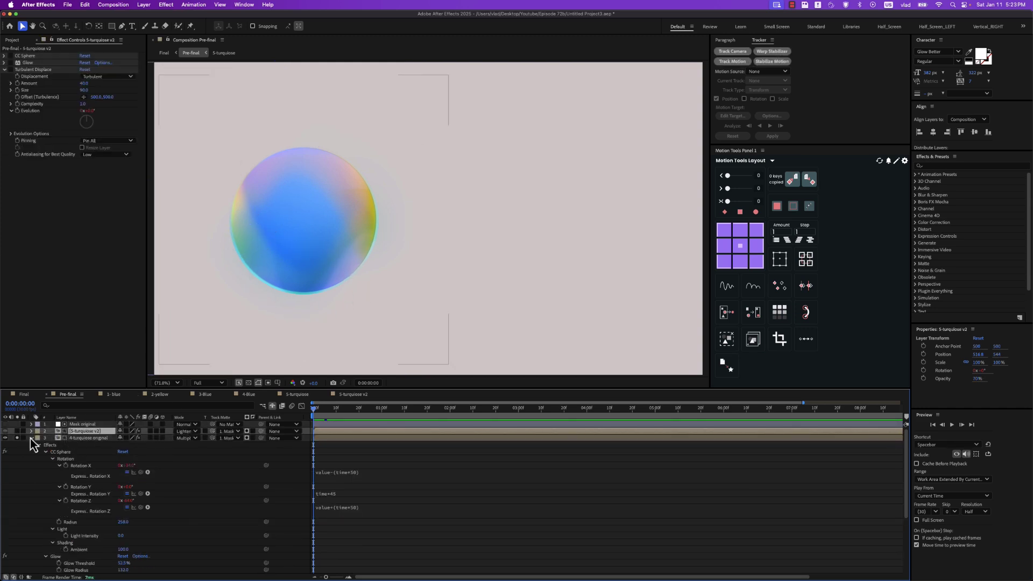
left_click(17, 432)
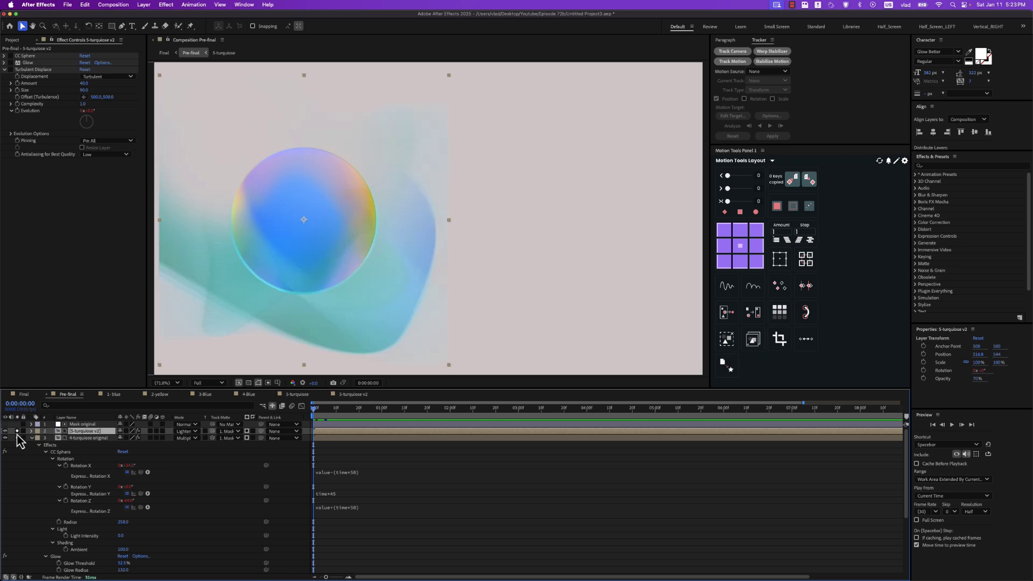
Reveal the 5-turquoise v2 layer's effect properties and enable its CC Sphere effect.
key("e")
left_click(67, 445)
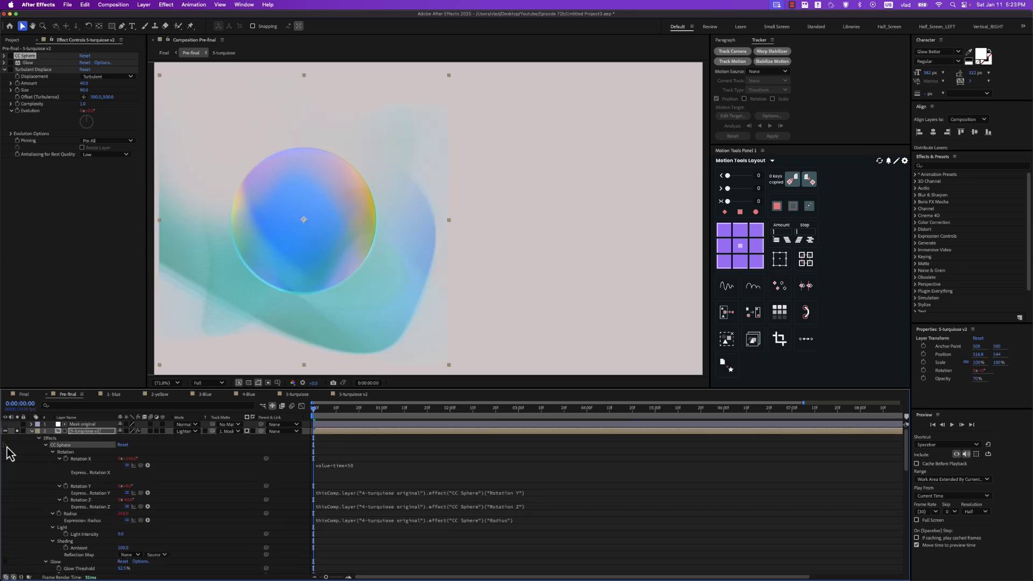
left_click(5, 444)
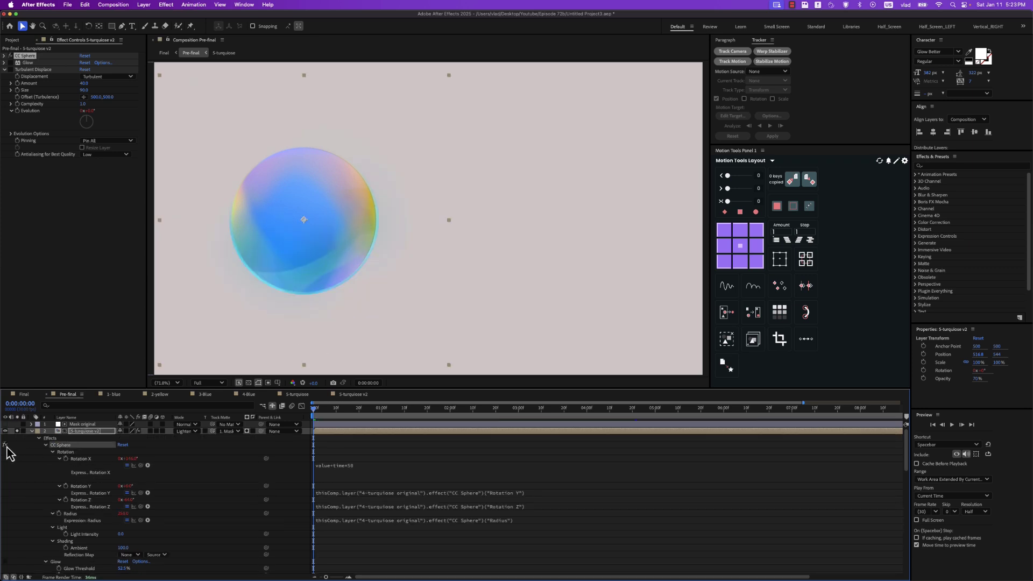
Check the CC Sphere Rotation X expression on the 5-turquoise v2 layer and the Rotation Y, Rotation Z and Radius links to 4-turquoise original.
left_click(94, 459)
left_click(350, 479)
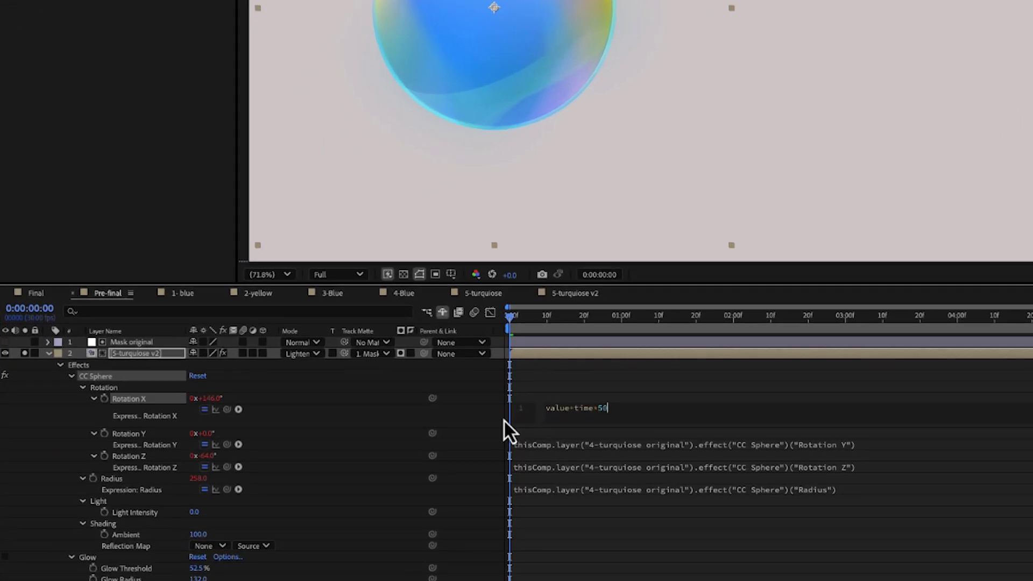
left_click(485, 420)
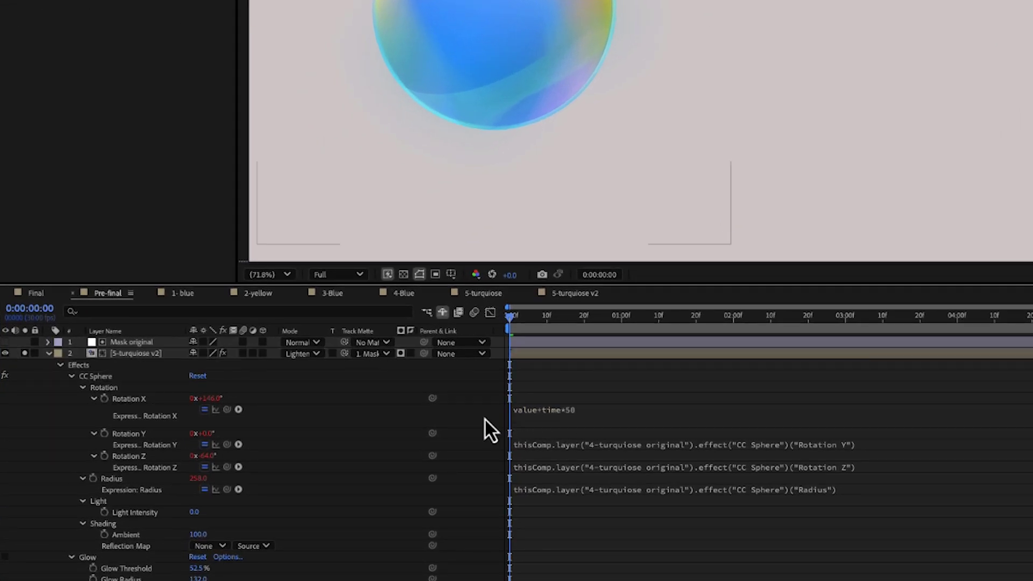
scroll(486, 420, "down", 1)
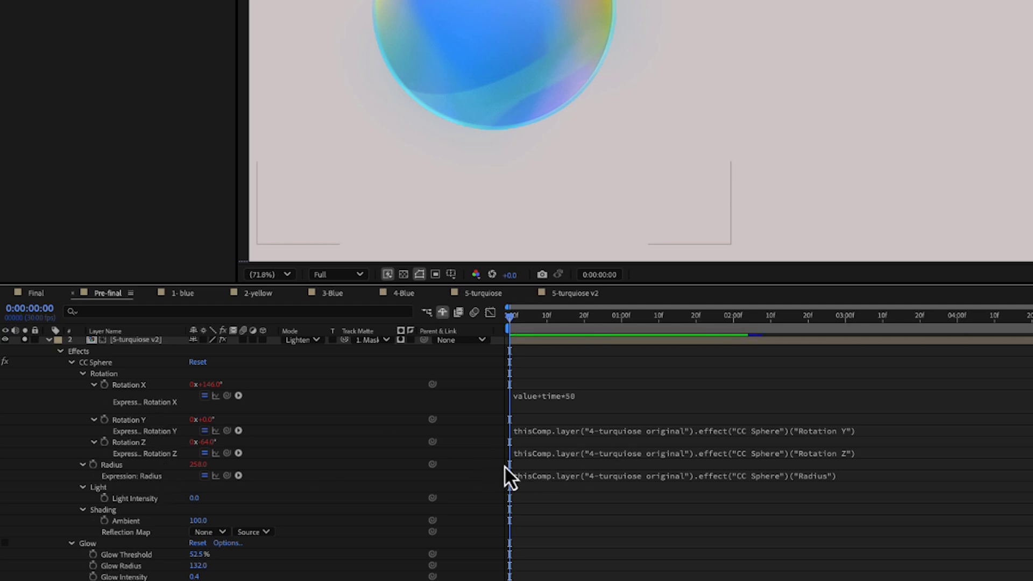
scroll(499, 460, "down", 1)
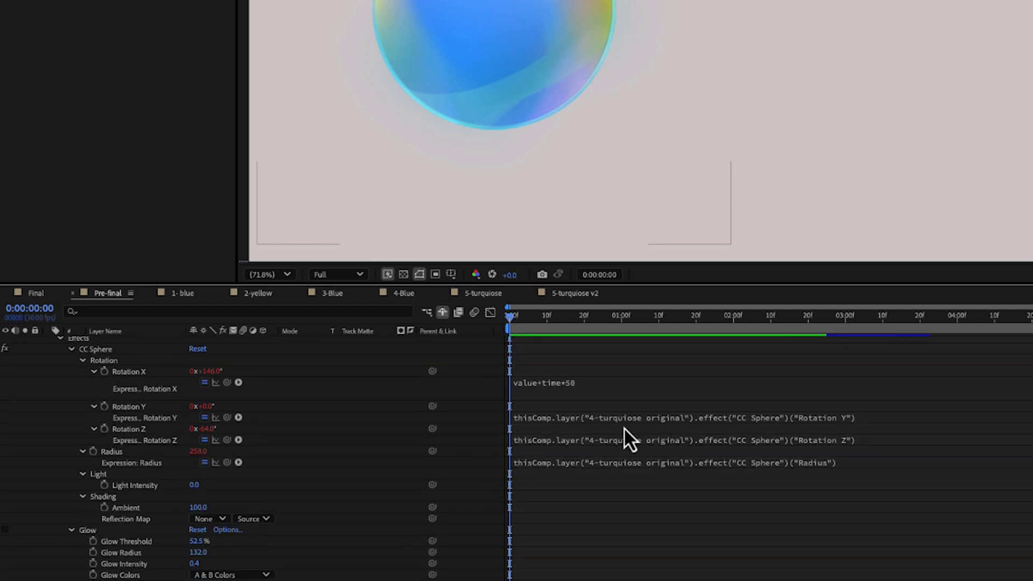
scroll(374, 490, "down", 3)
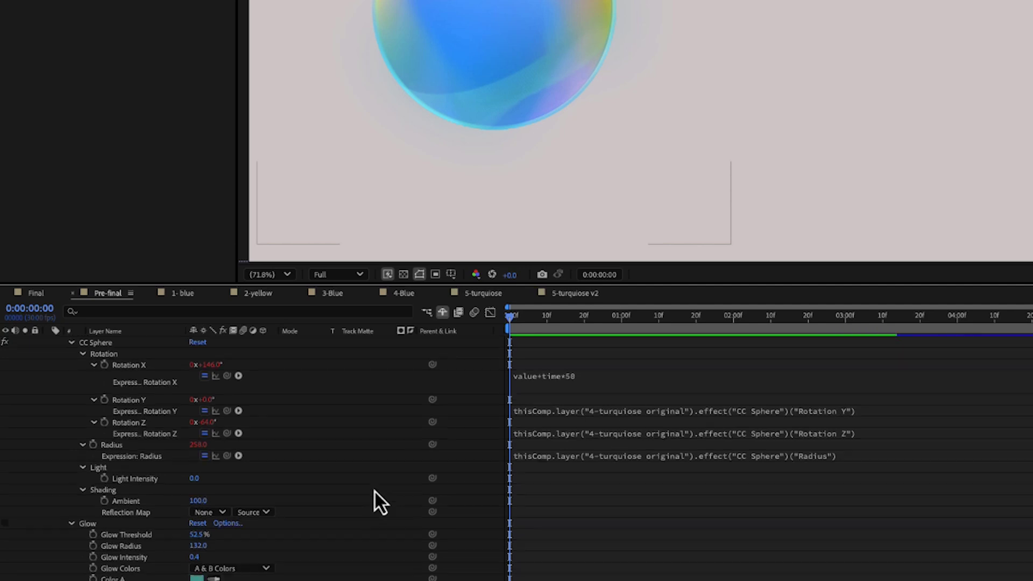
Check the Light Intensity and Ambient settings of the 5-turquoise v2 layer's CC Sphere.
left_click(148, 454)
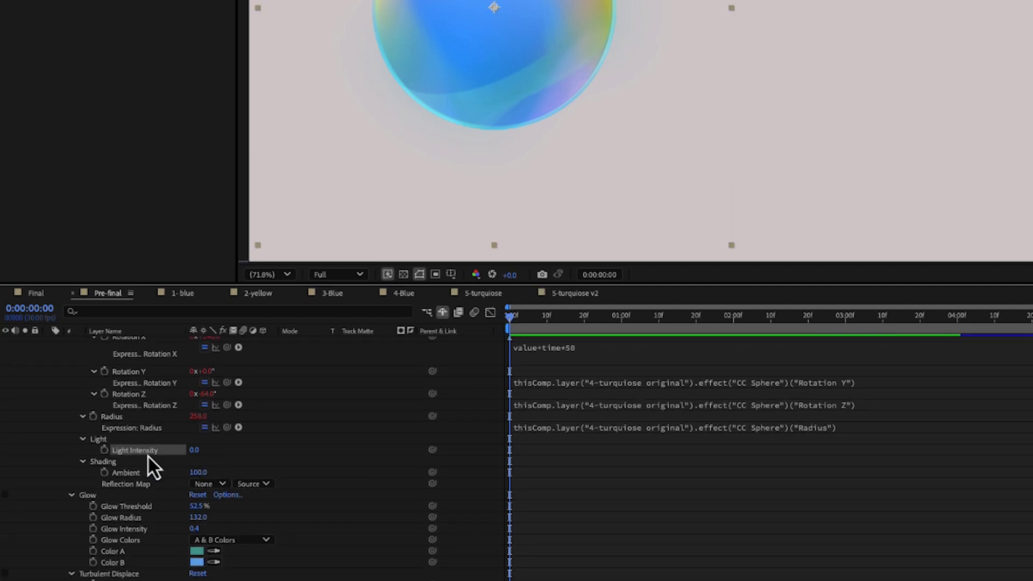
left_click(134, 473)
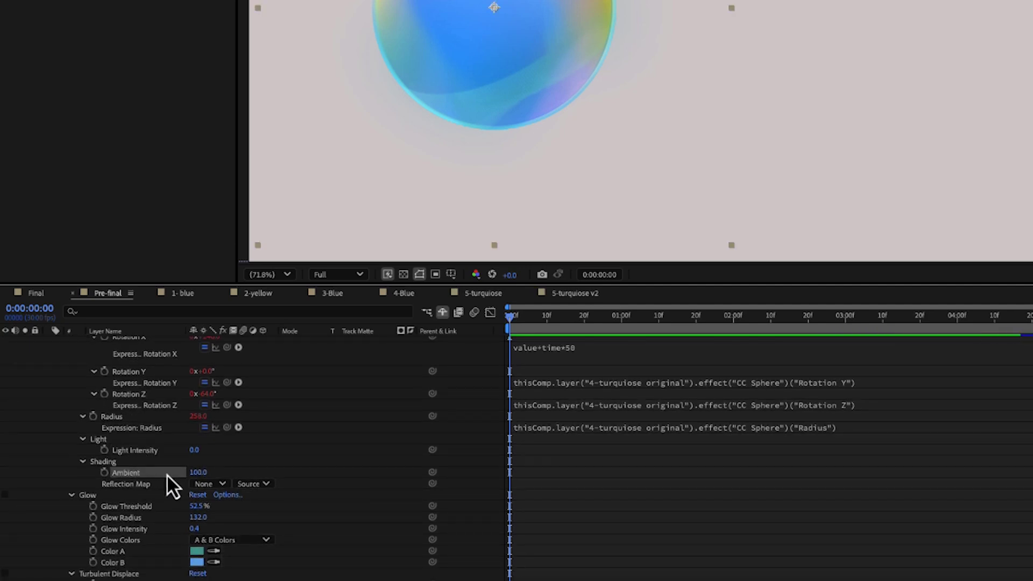
scroll(280, 451, "down", 4)
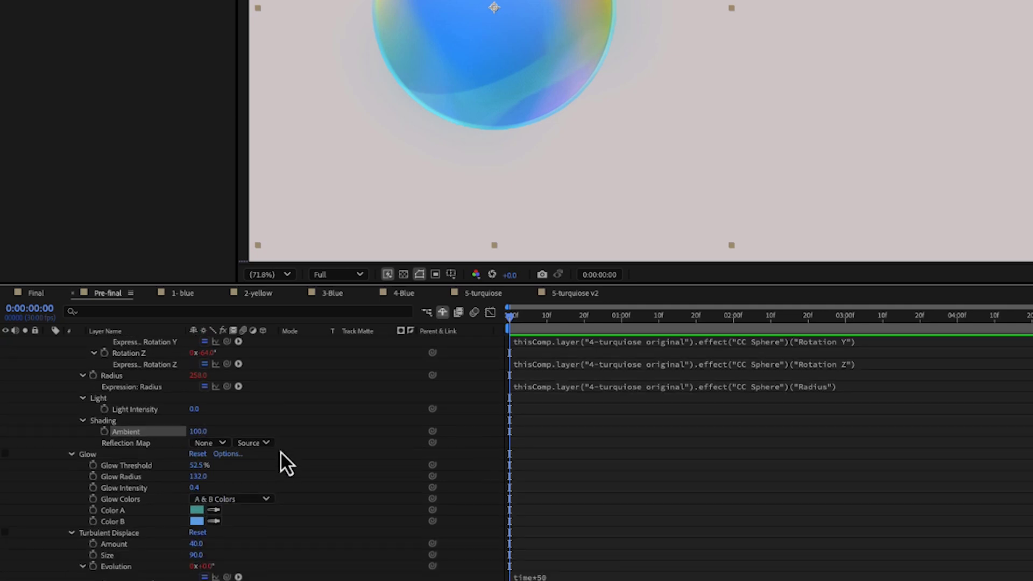
Enable Glow on the 5-turquoise v2 layer and check its Threshold, Radius, Intensity and color settings.
left_click(100, 457)
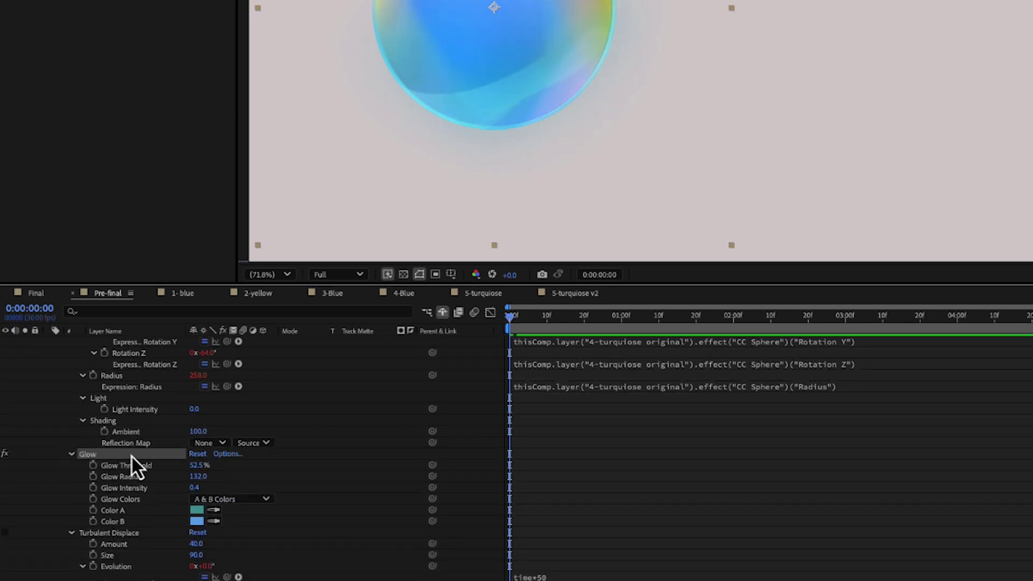
left_click(153, 464)
scroll(153, 454, "down", 3)
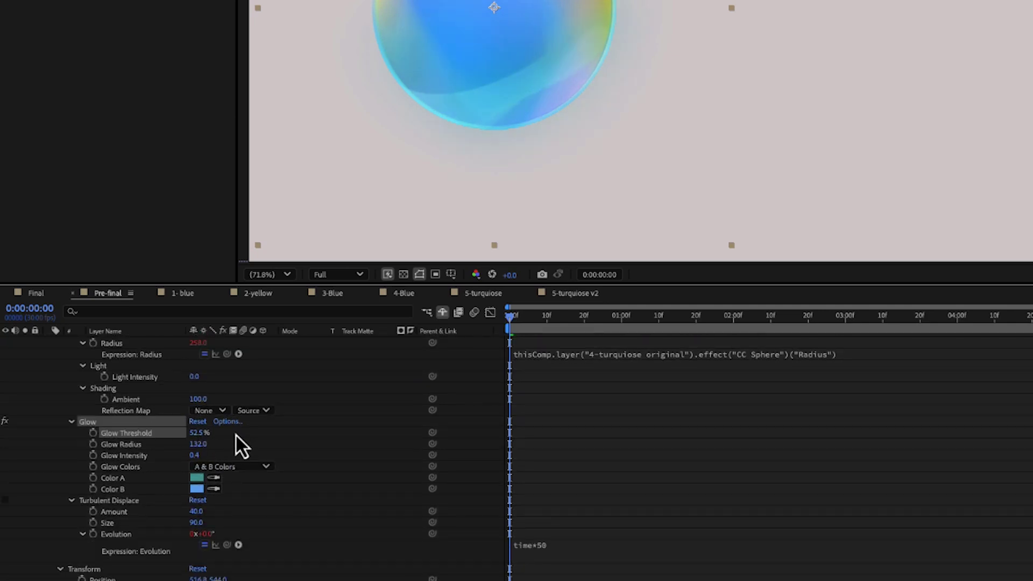
scroll(237, 434, "down", 1)
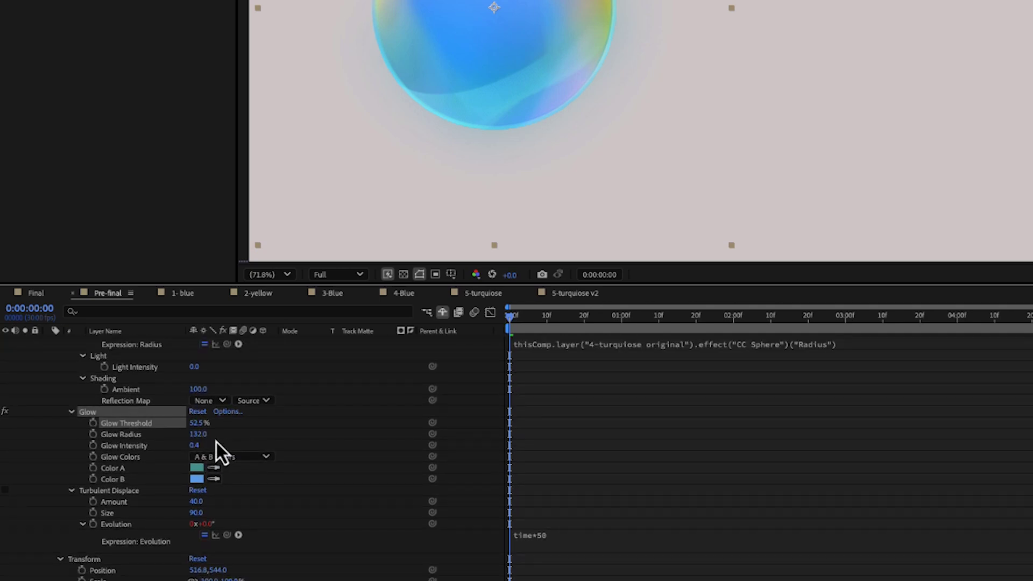
left_click(146, 436)
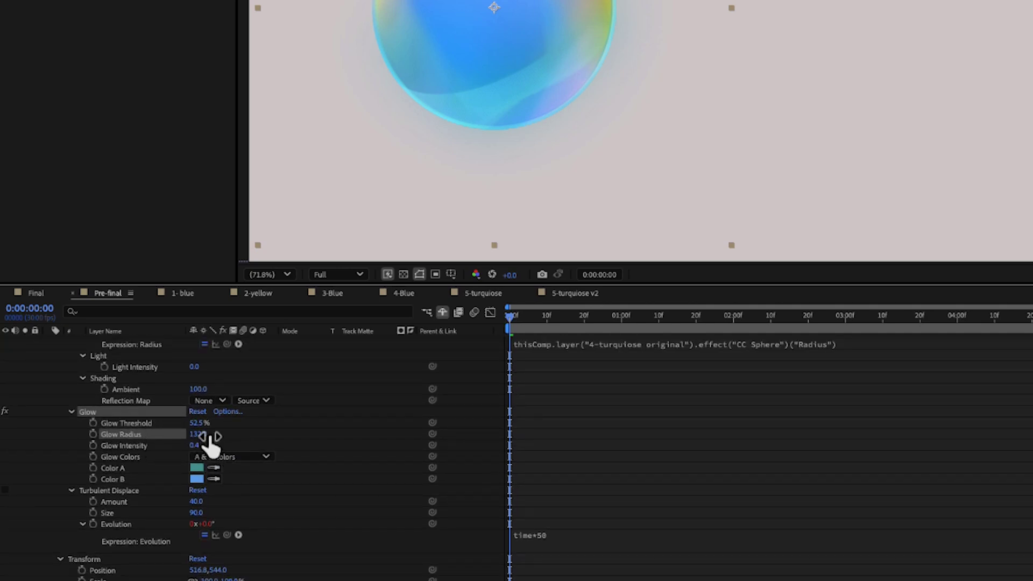
left_click(166, 446)
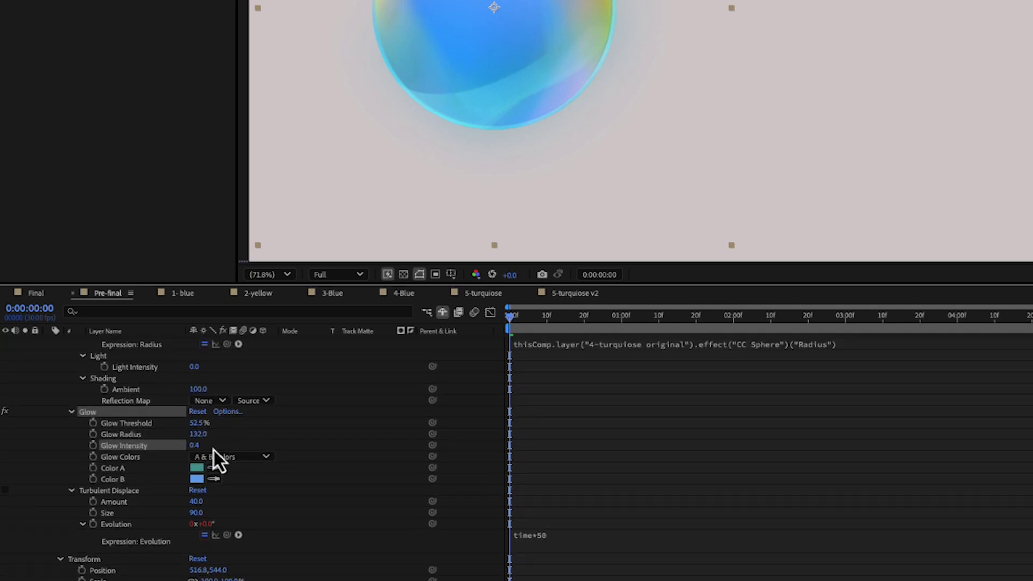
scroll(230, 482, "down", 1)
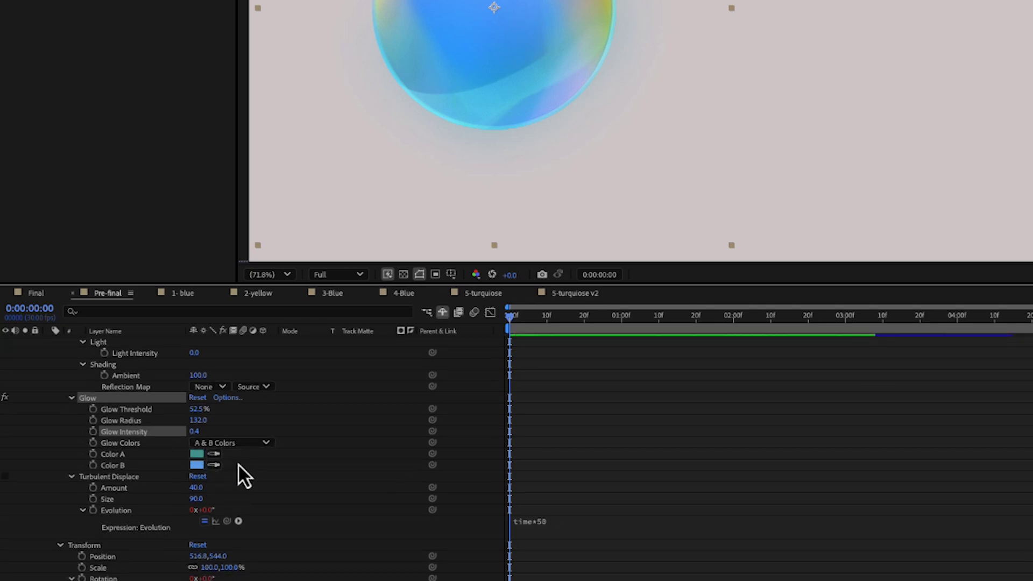
scroll(238, 463, "down", 4)
Enable Turbulent Displace on the 5-turquoise v2 layer and scrub to 0:00:00:19 to preview the distortion.
left_click(119, 432)
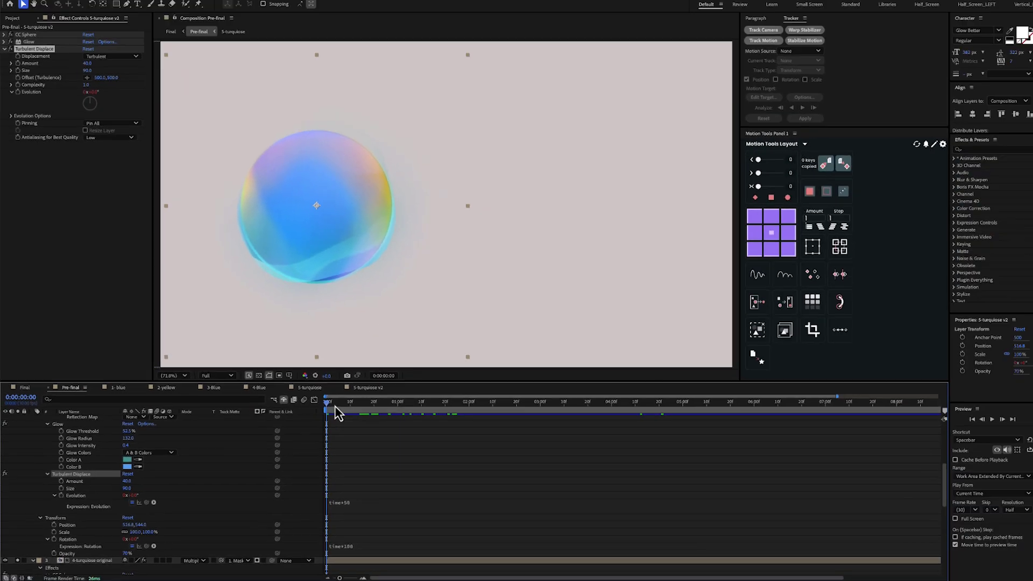
left_click_drag(523, 322, 545, 321)
left_click_drag(333, 411, 357, 412)
scroll(122, 500, "up", 1)
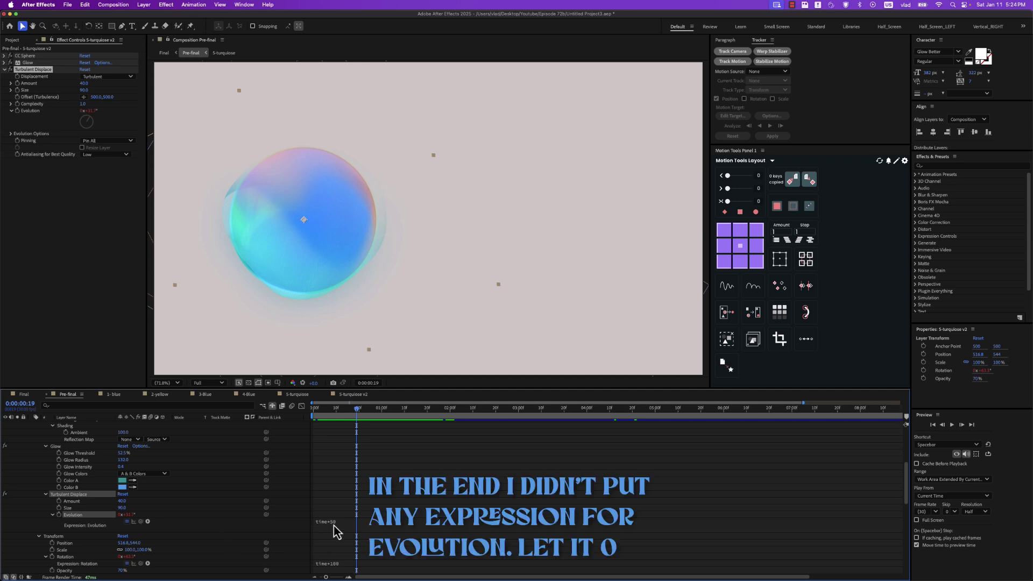
Check the Evolution and Rotation expressions on the 5-turquoise v2 layer and collapse its properties.
scroll(278, 530, "down", 2)
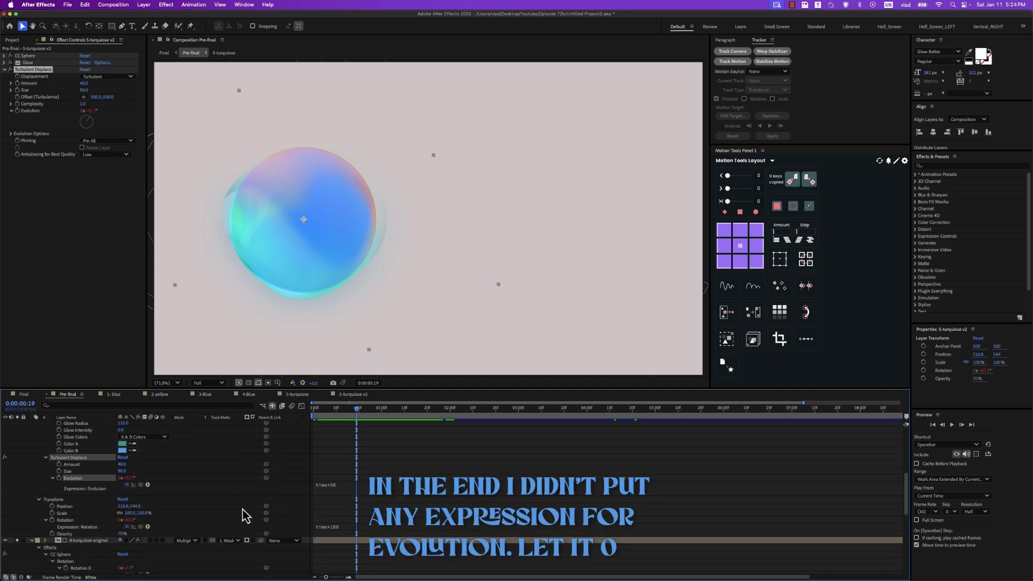
scroll(195, 510, "up", 1)
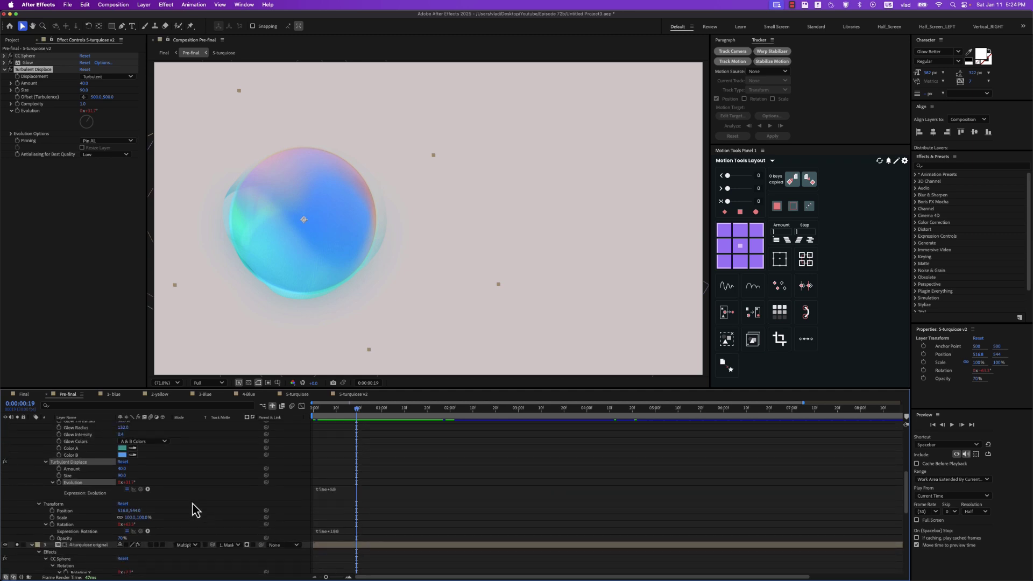
left_click(71, 526)
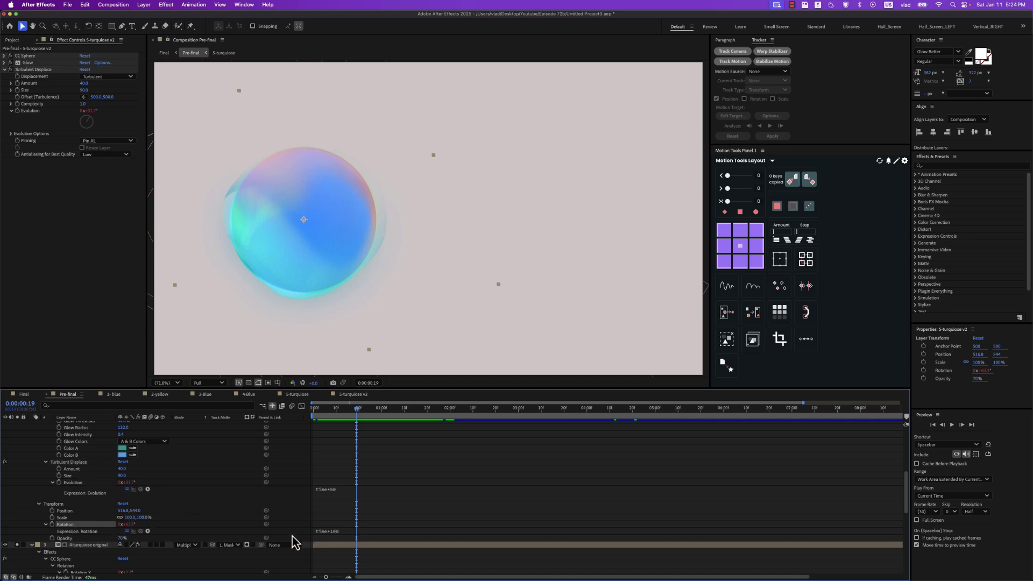
scroll(213, 519, "up", 5)
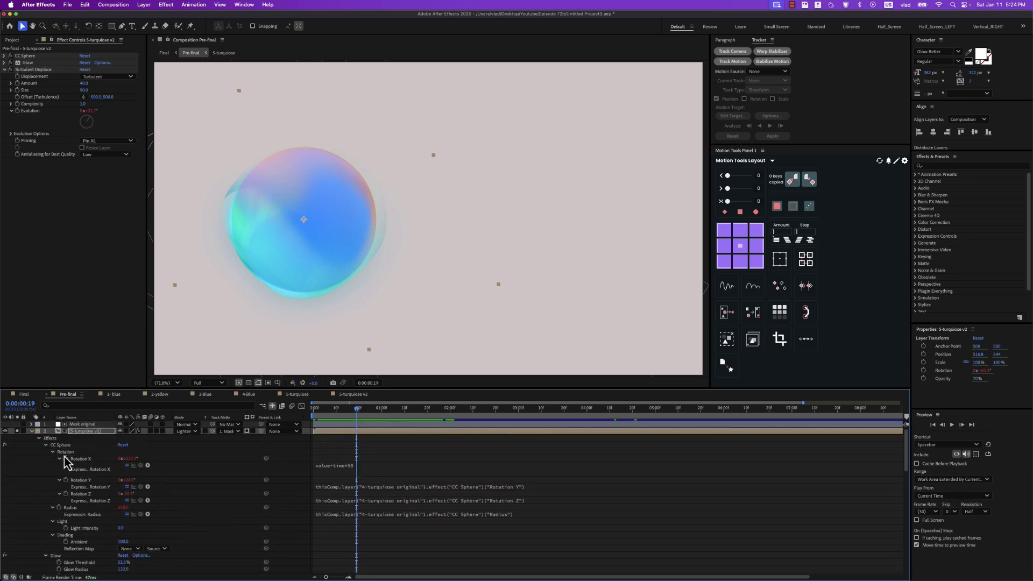
left_click(32, 433)
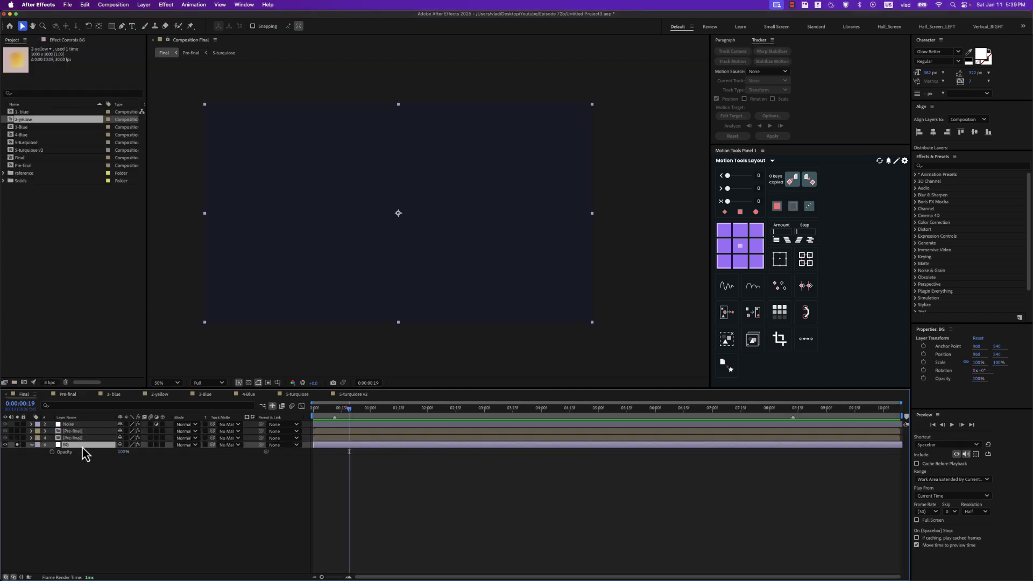
In the Final composition, reveal the properties of the Pre-final layer above BG and enable its Deep Glow effect.
left_click(75, 438)
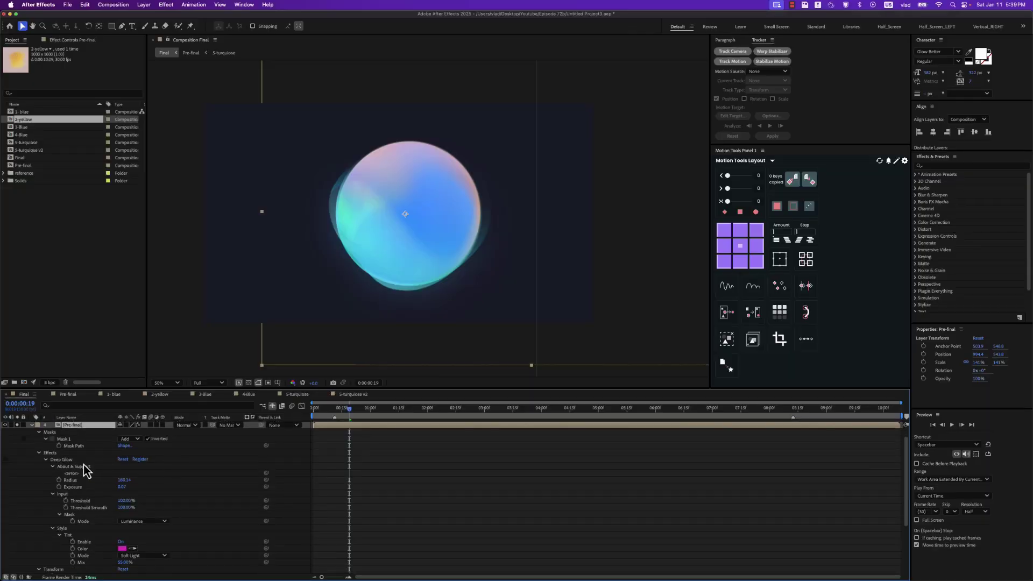
left_click(70, 465)
scroll(70, 465, "down", 1)
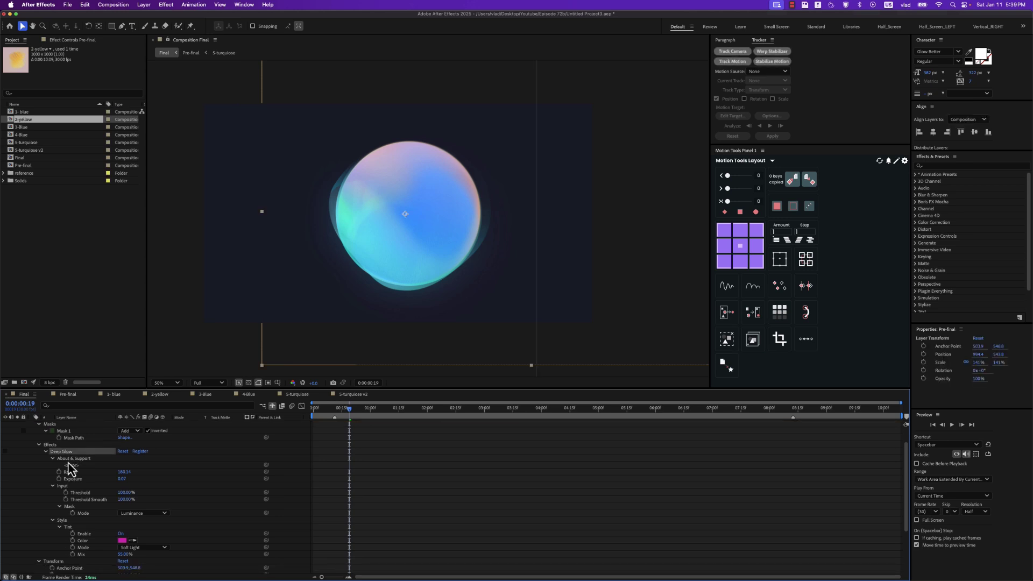
left_click(5, 452)
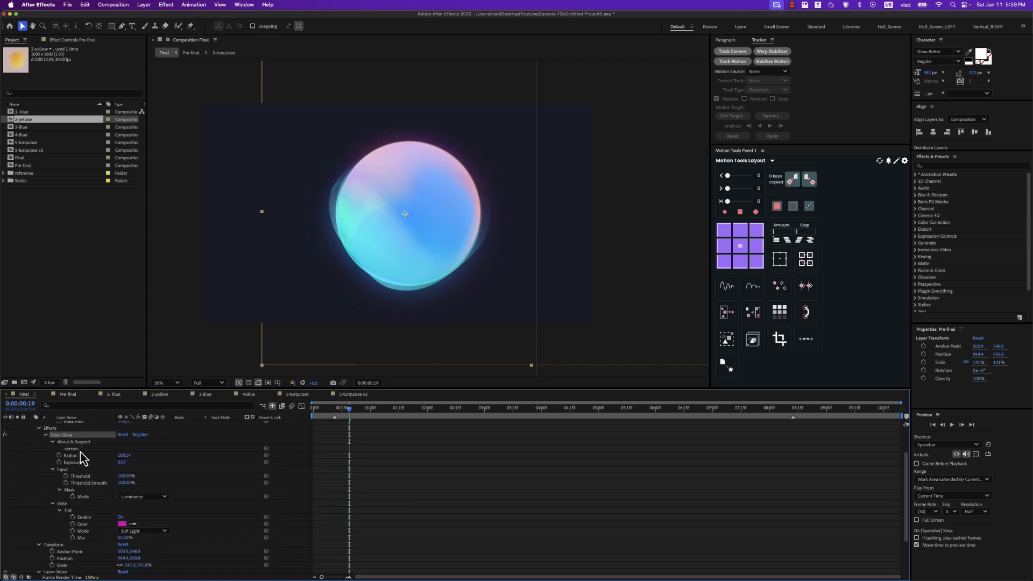
Check Deep Glow's Radius, Exposure, Threshold and Tint settings on the Pre-final layer, opening the tint color without changing it.
left_click(100, 472)
left_click(100, 439)
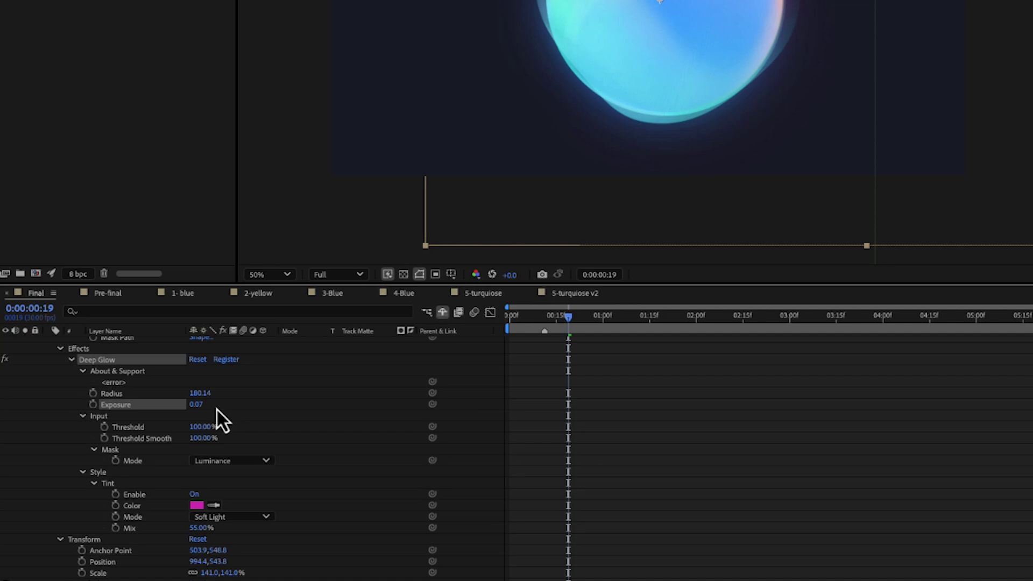
scroll(216, 408, "down", 1)
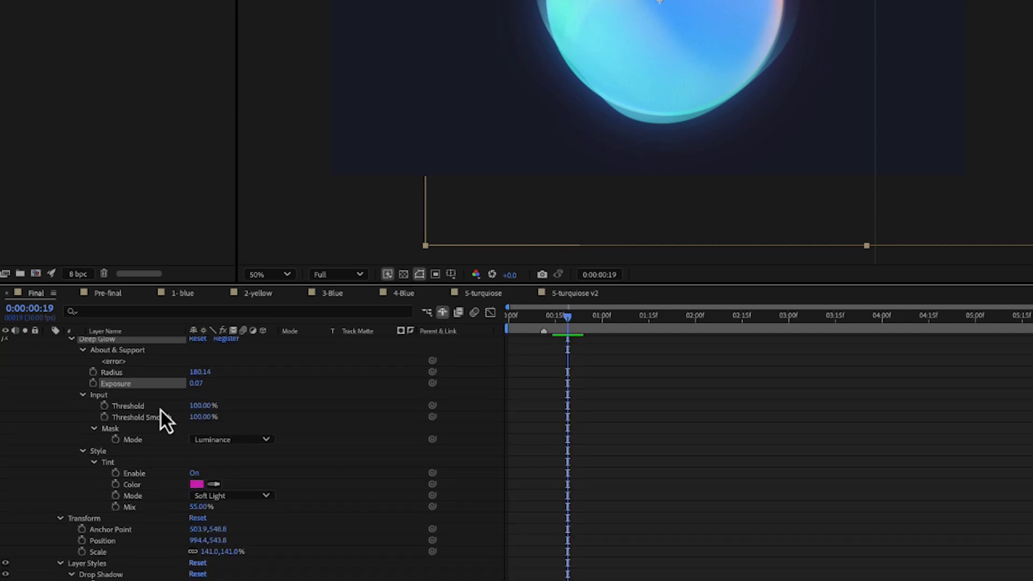
scroll(221, 420, "down", 3)
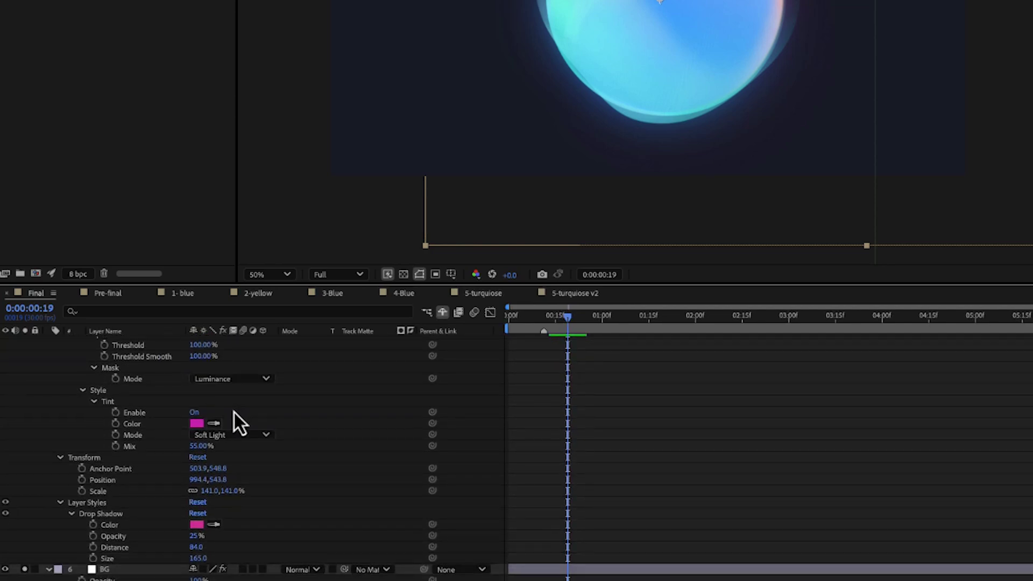
left_click(197, 423)
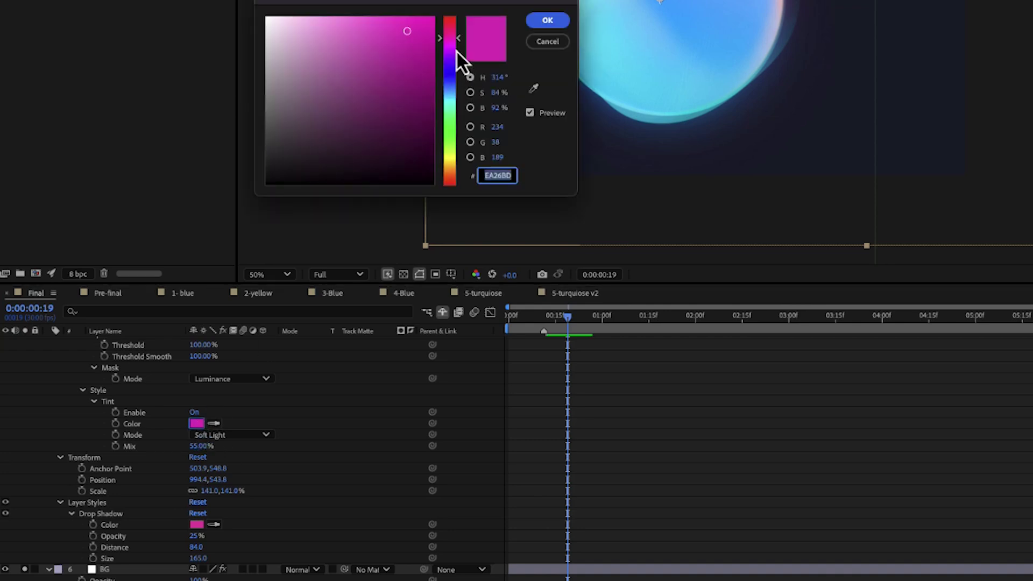
left_click(547, 41)
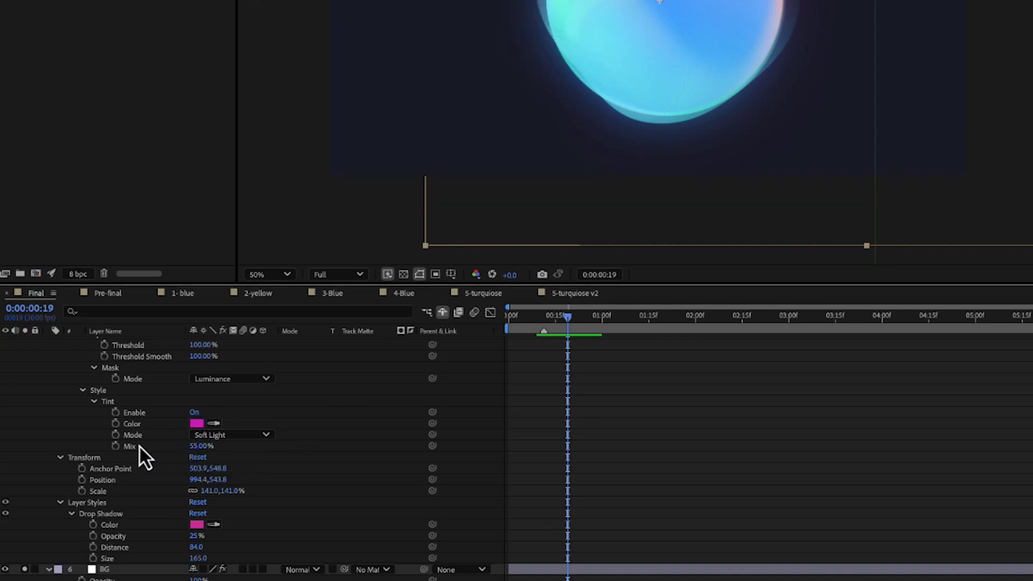
Toggle the Drop Shadow style off and on for the lower Pre-final layer above BG, and collapse the layer's properties.
left_click(93, 517)
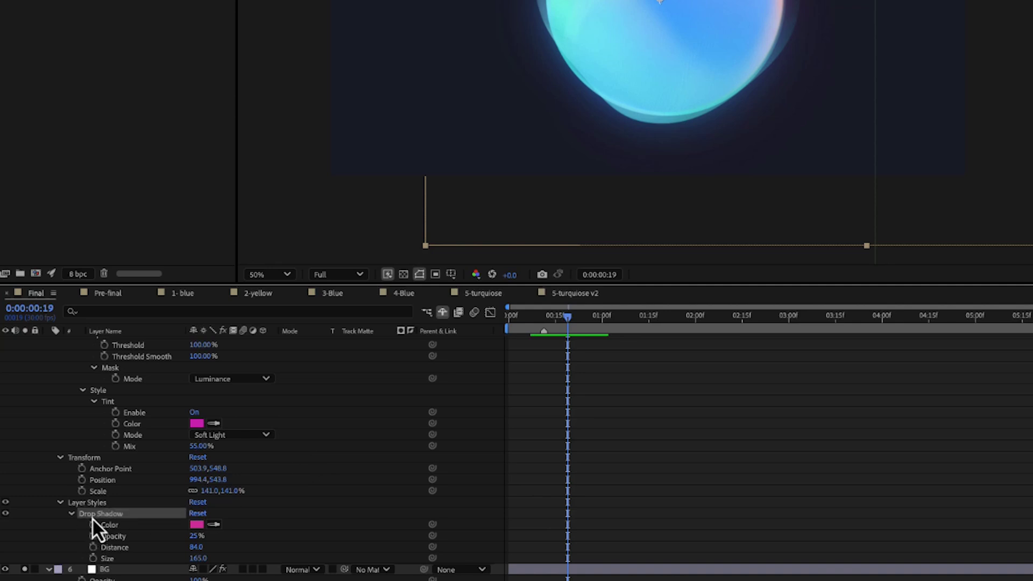
left_click(7, 519)
left_click(7, 519)
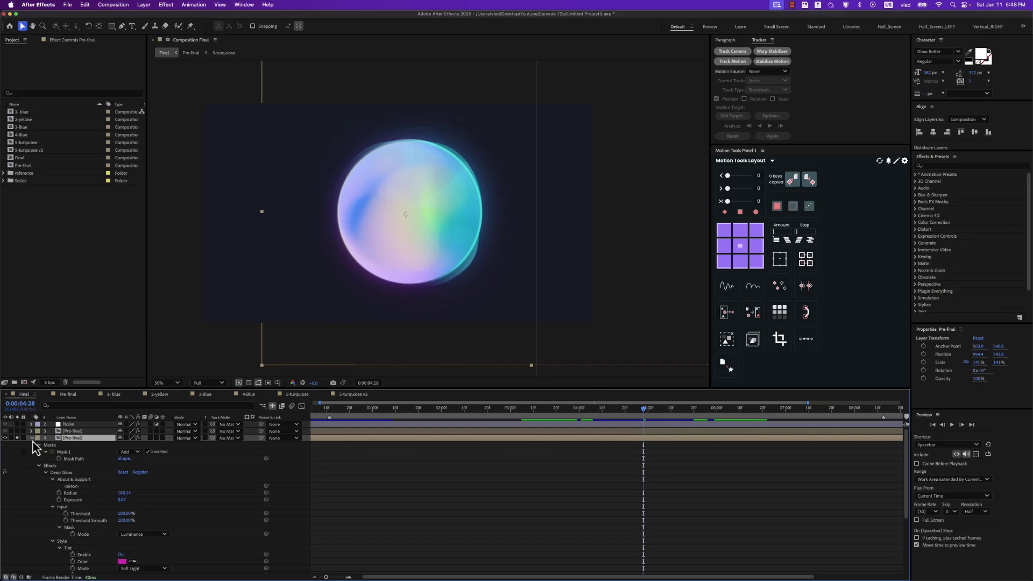
left_click(48, 365)
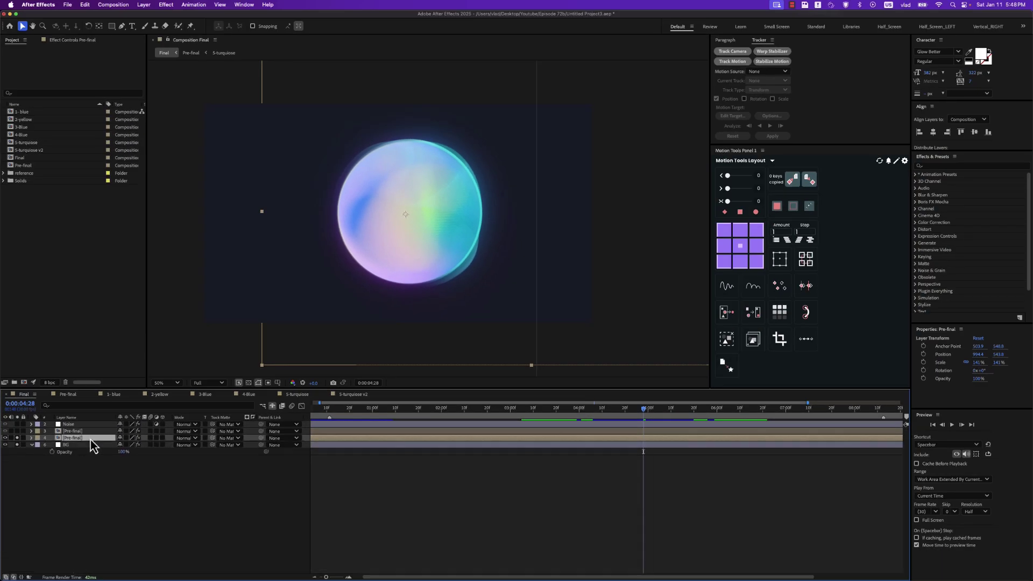
Show the upper Pre-final layer below Noise and reveal its modified properties down to the Drop Shadow style.
left_click(129, 366)
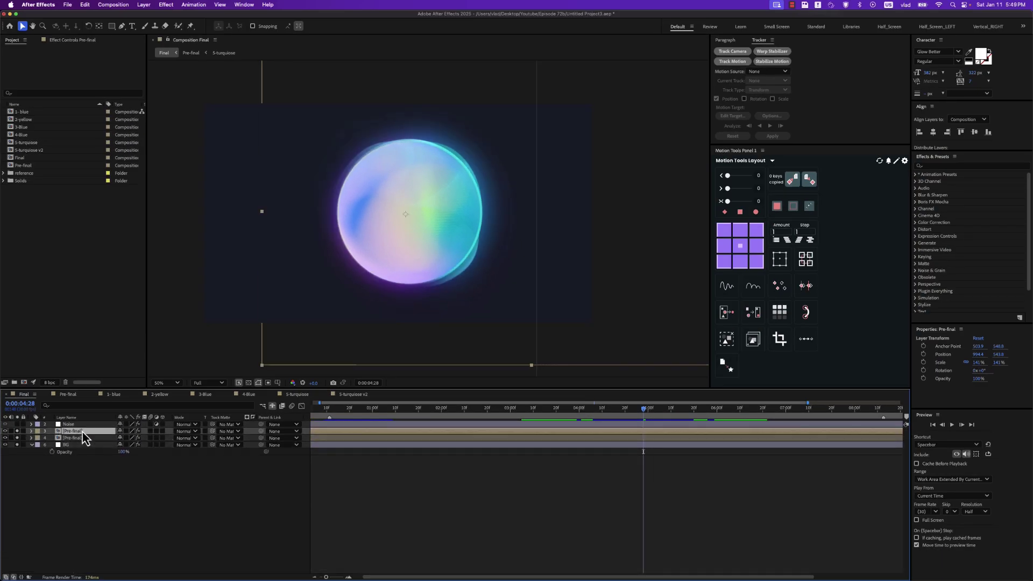
key("u")
key("u")
scroll(97, 487, "down", 5)
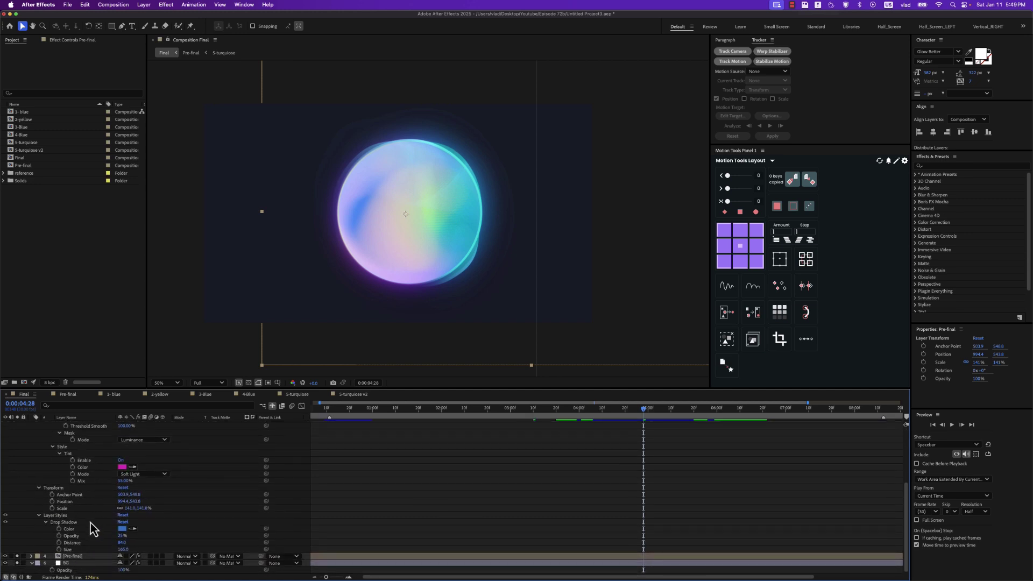
Check the upper Pre-final layer's Drop Shadow color without changing it, and collapse the layer's properties.
left_click(122, 530)
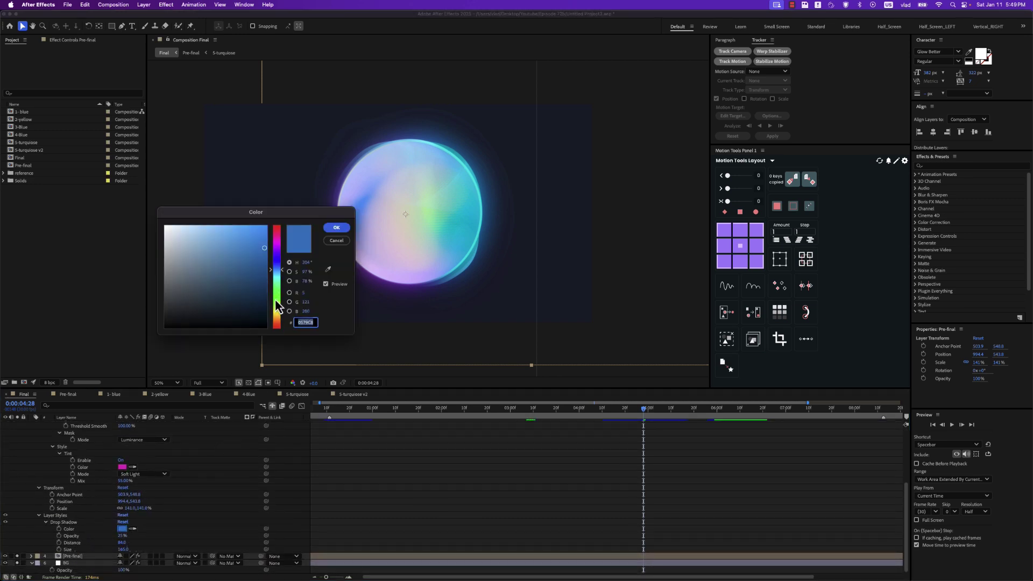
key("Return")
scroll(114, 479, "up", 4)
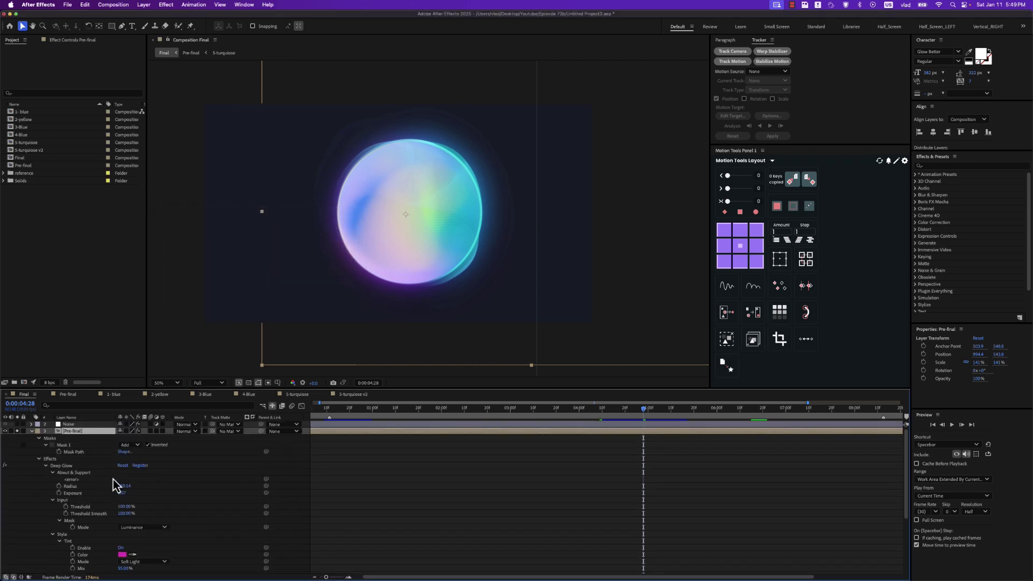
left_click(31, 431)
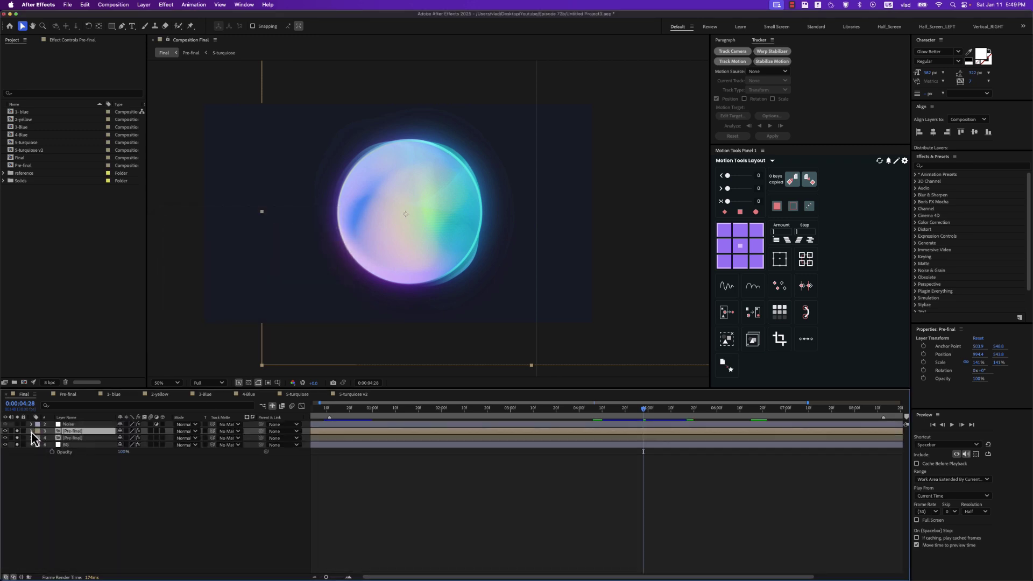
Show the Noise layer and reveal its Noise HLS effect to check the Noise type and Lightness settings.
left_click(78, 424)
key("e")
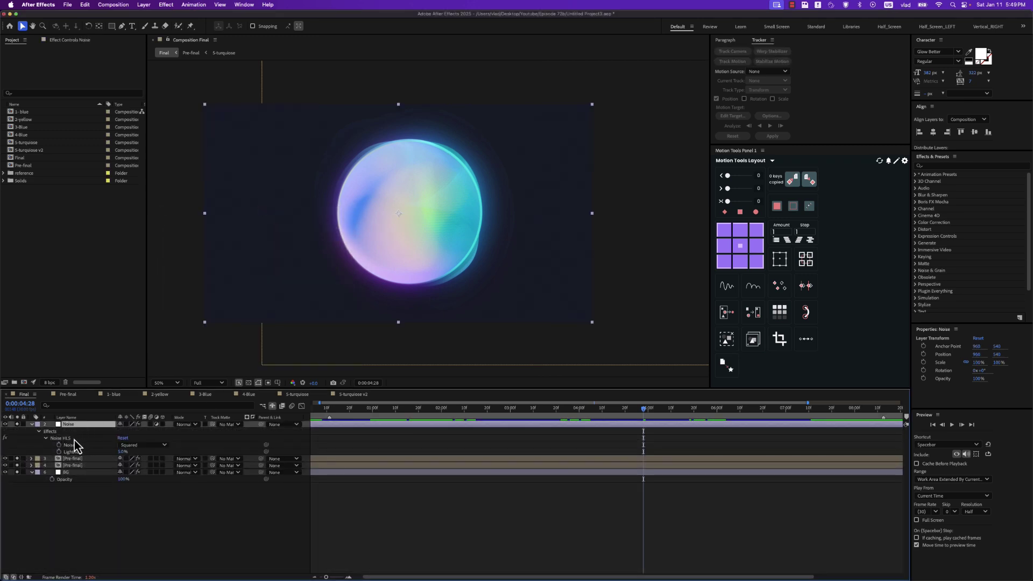
left_click(74, 438)
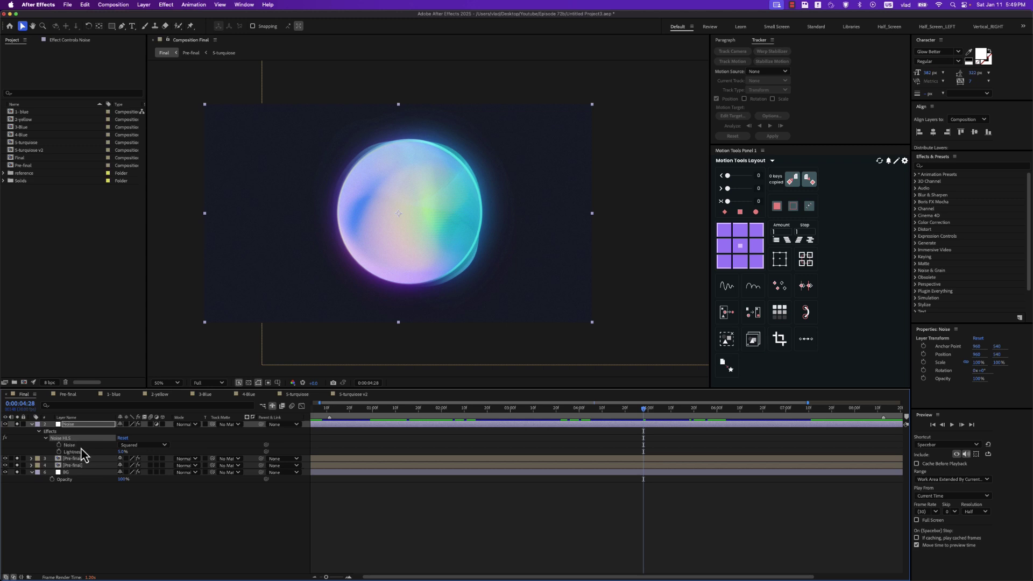
left_click(81, 446)
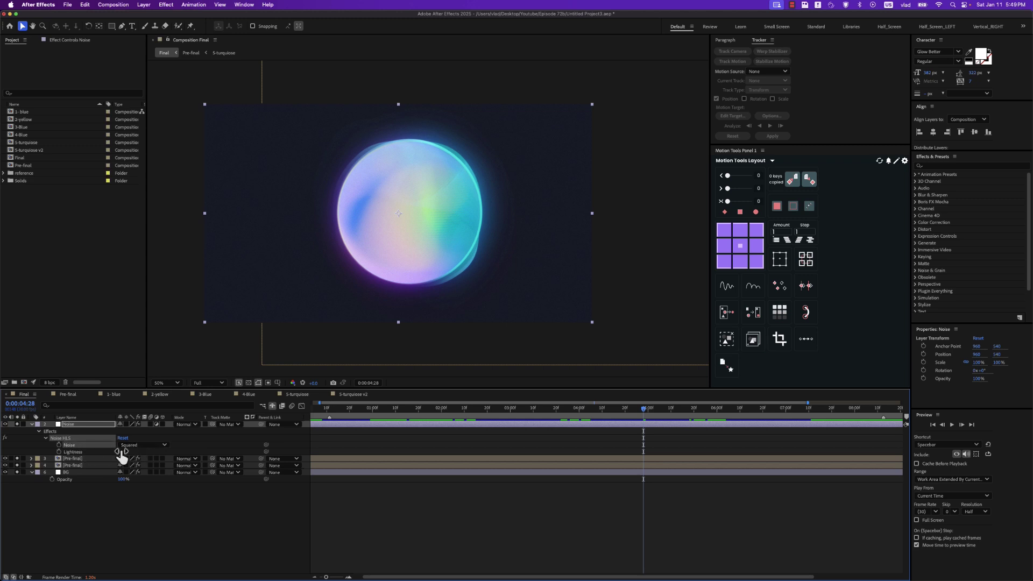